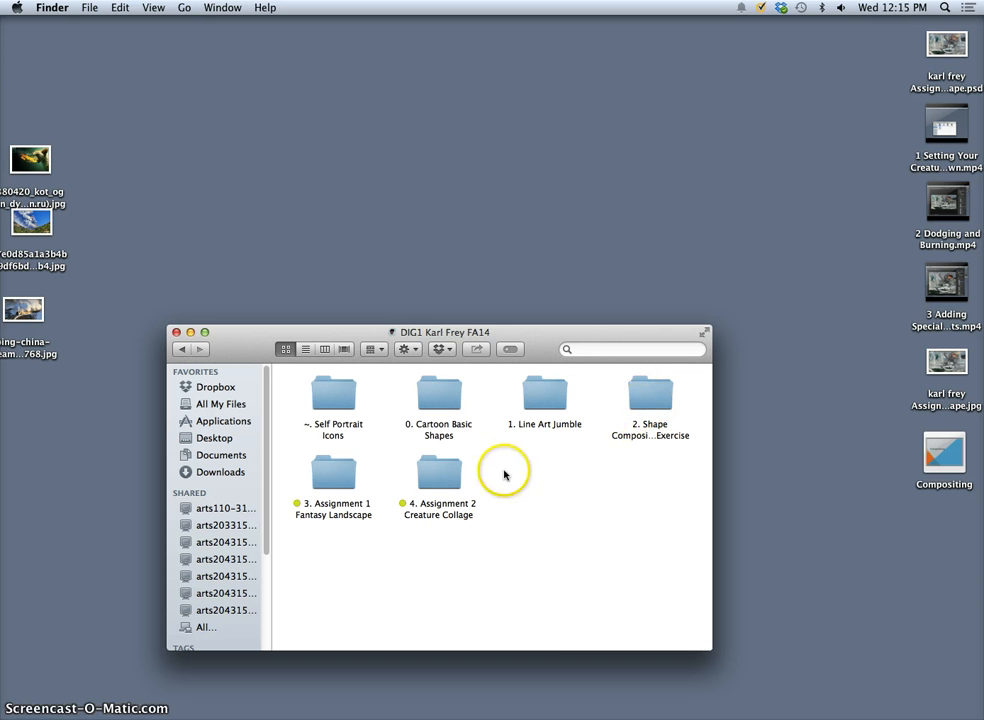
Open the post processed creature collage .tif from the Assignment 2 Creature Collage folder in Adobe Photoshop CC.
left_click(505, 477)
double_click(440, 483)
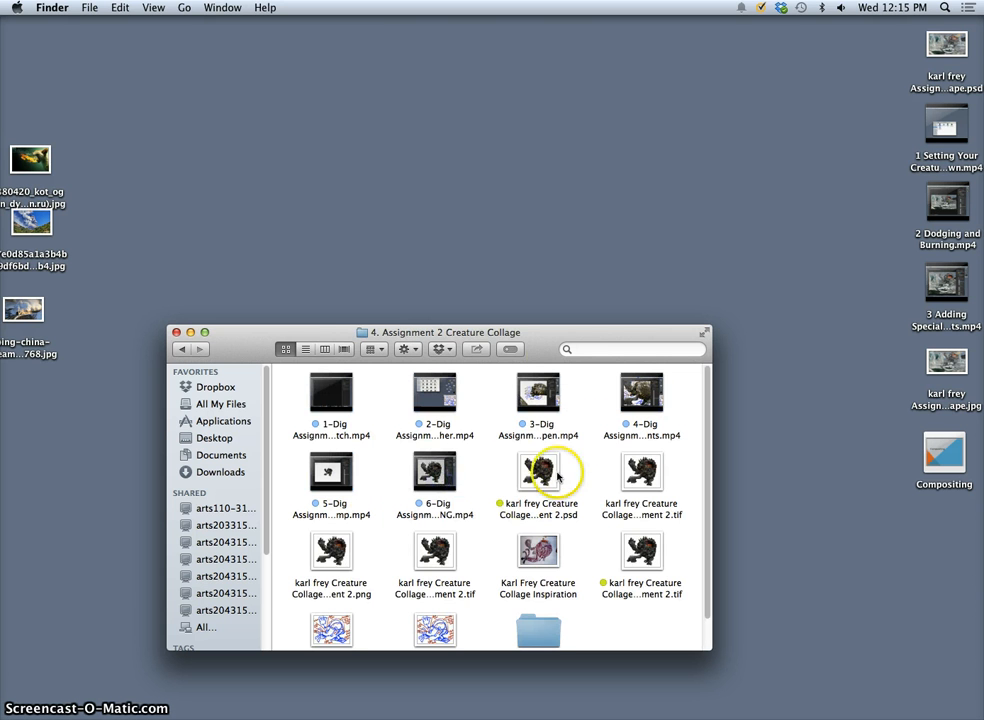
left_click_drag(547, 353, 456, 102)
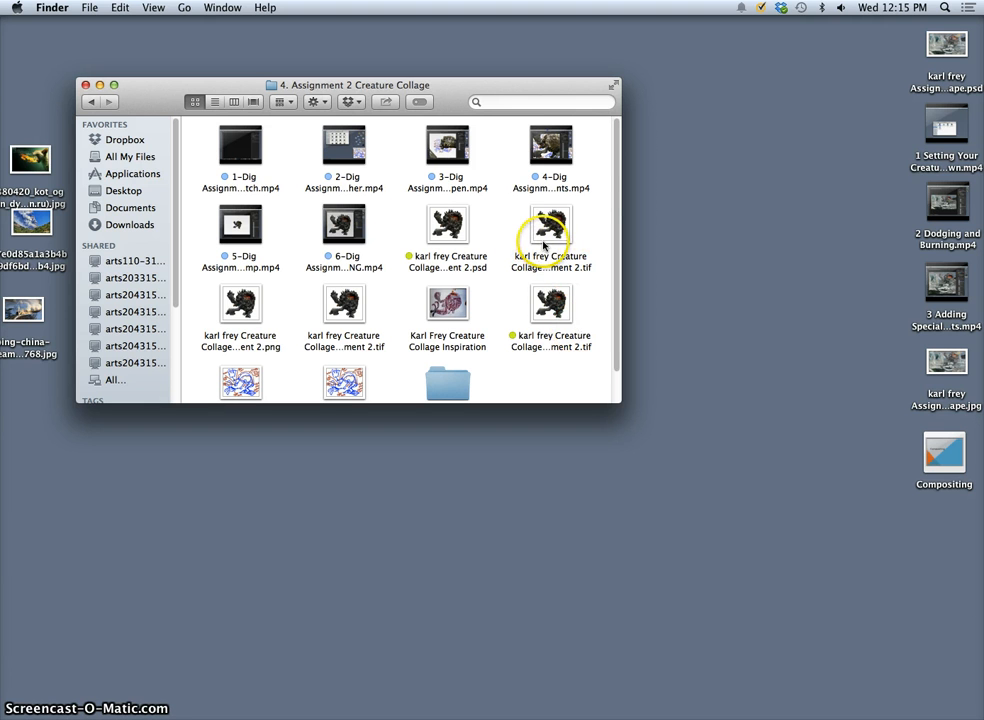
scroll(497, 318, "down", 1)
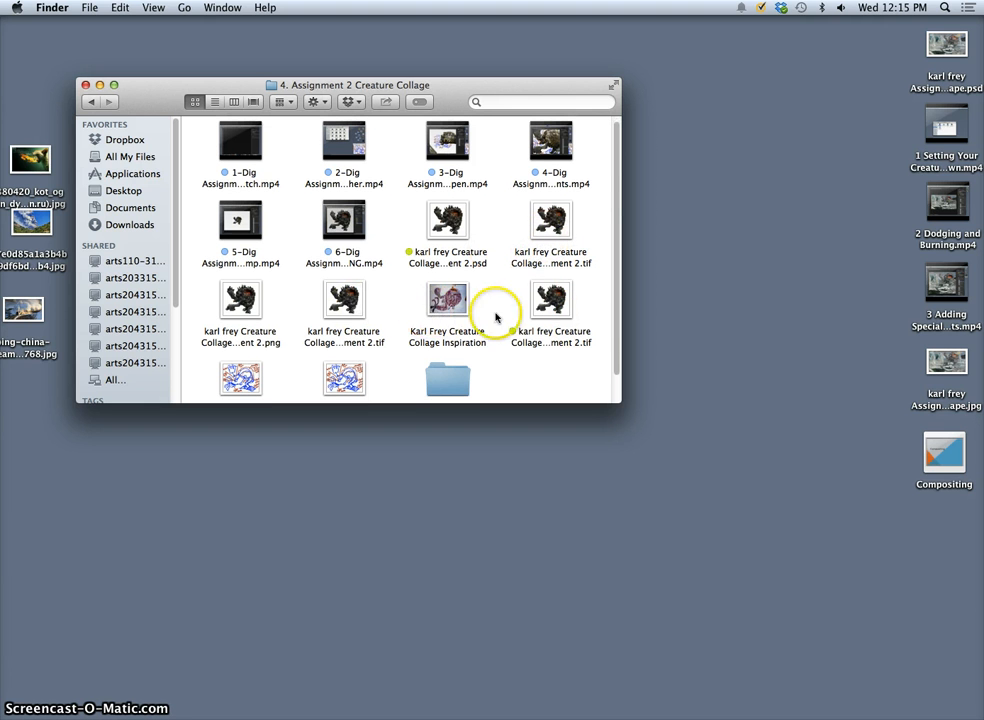
right_click(550, 300)
mouse_move(585, 318)
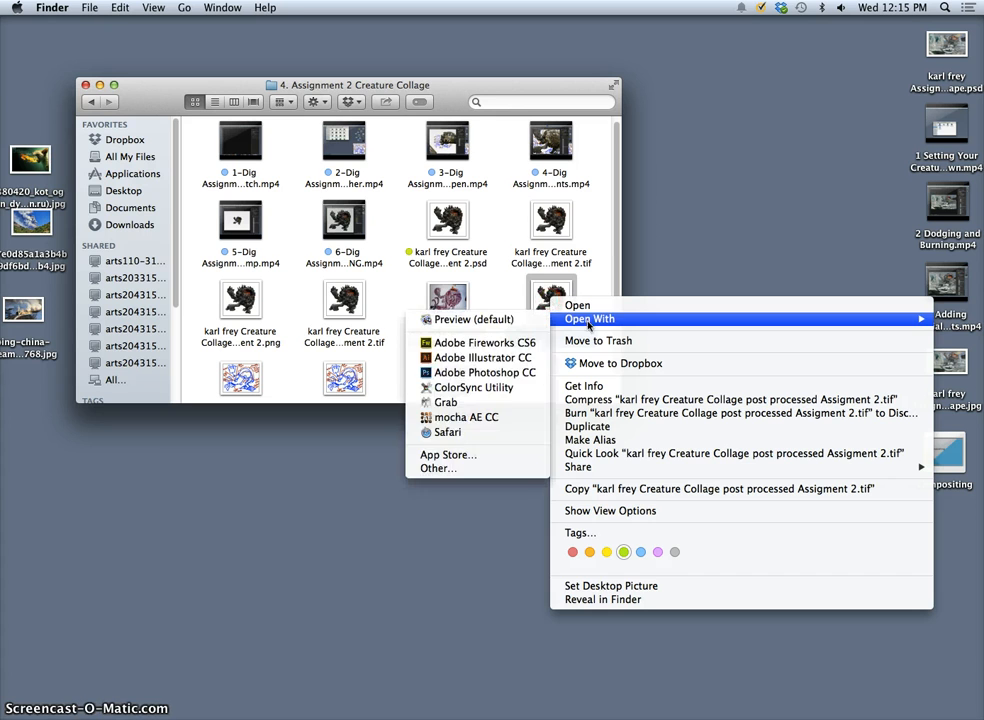
left_click(500, 373)
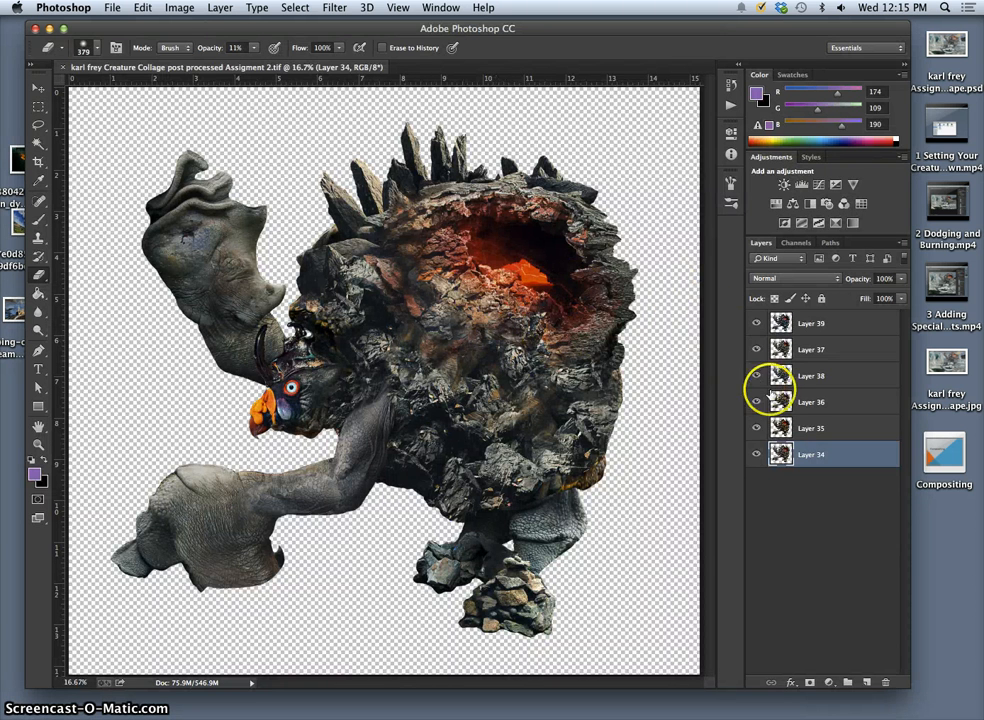
Merge all visible layers of the creature collage into a single layer.
left_click(187, 9)
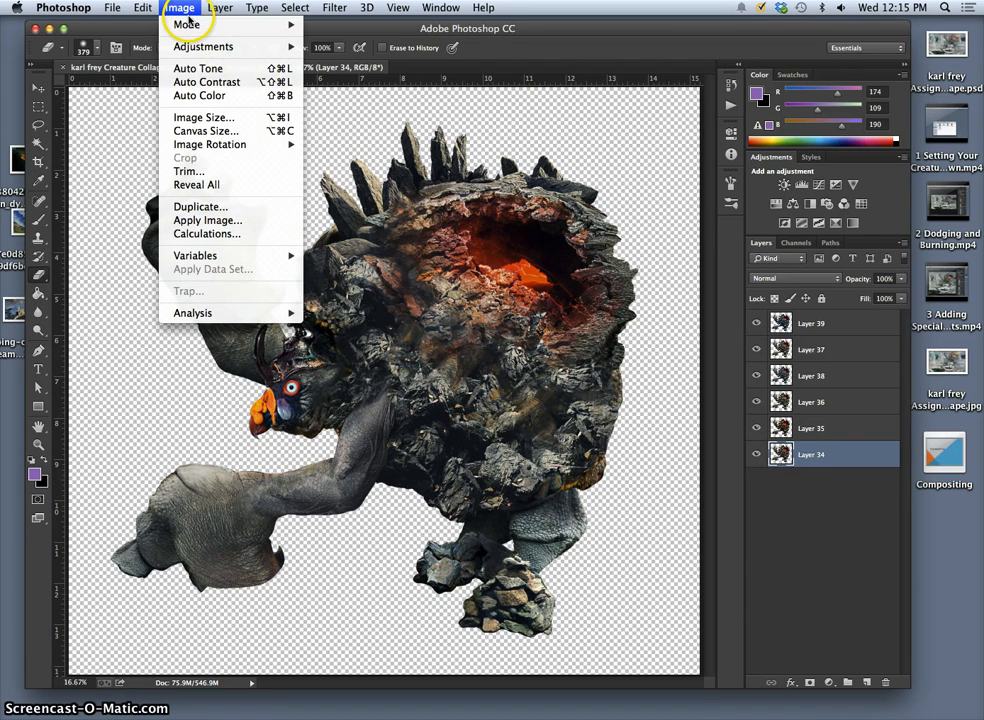
mouse_move(220, 8)
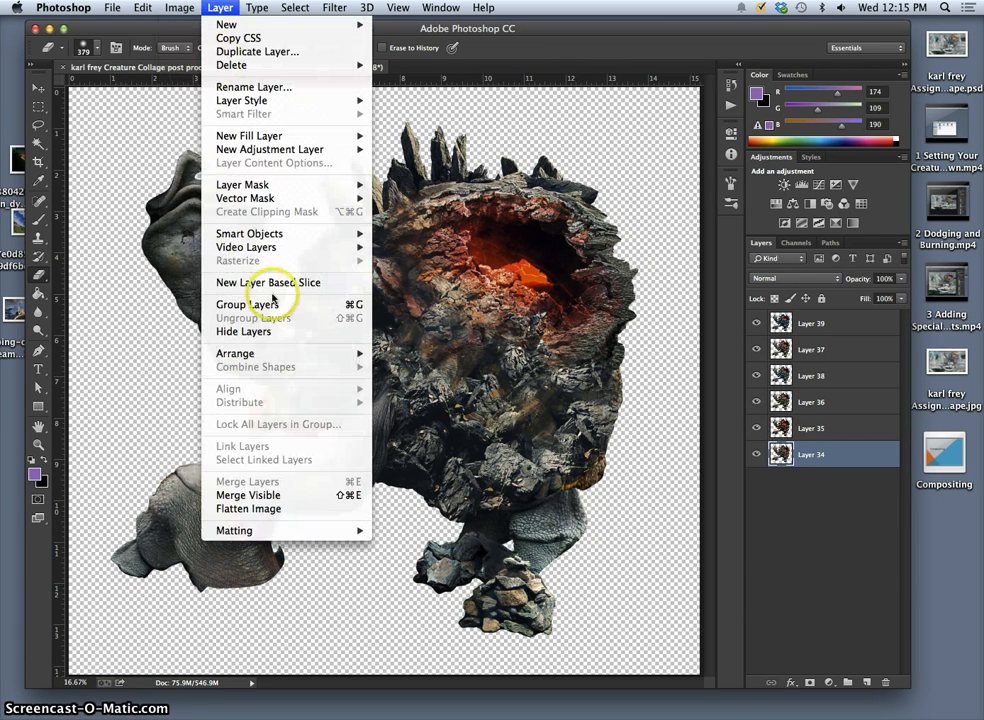
left_click(305, 496)
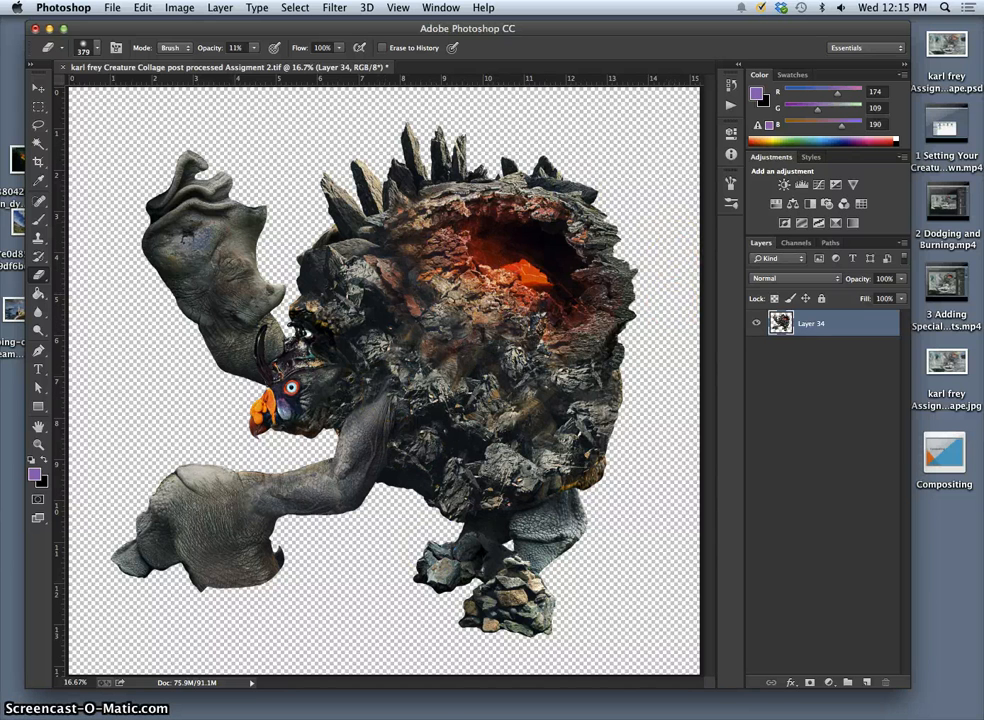
Switch to Google Chrome and search Google for clouds in a new tab.
mouse_move(423, 708)
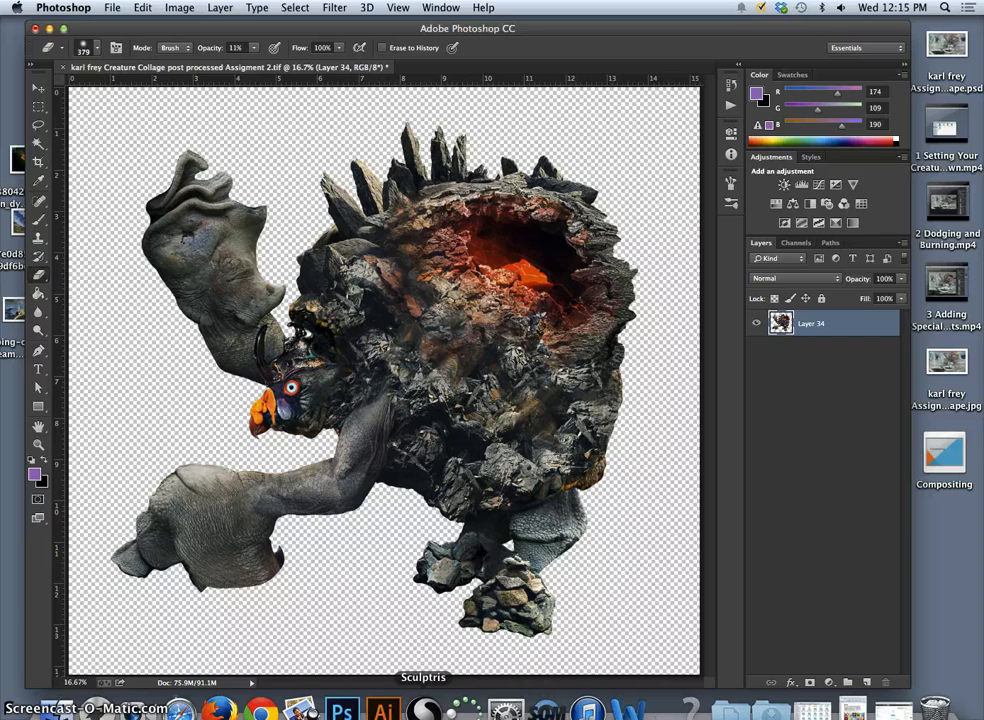
left_click(262, 710)
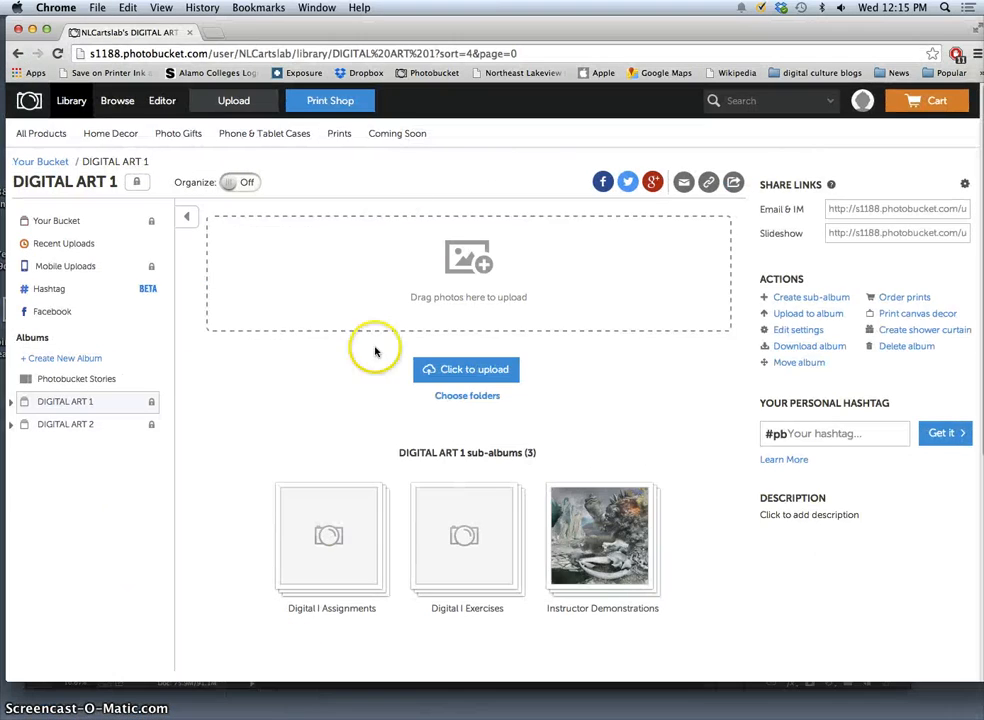
left_click(210, 32)
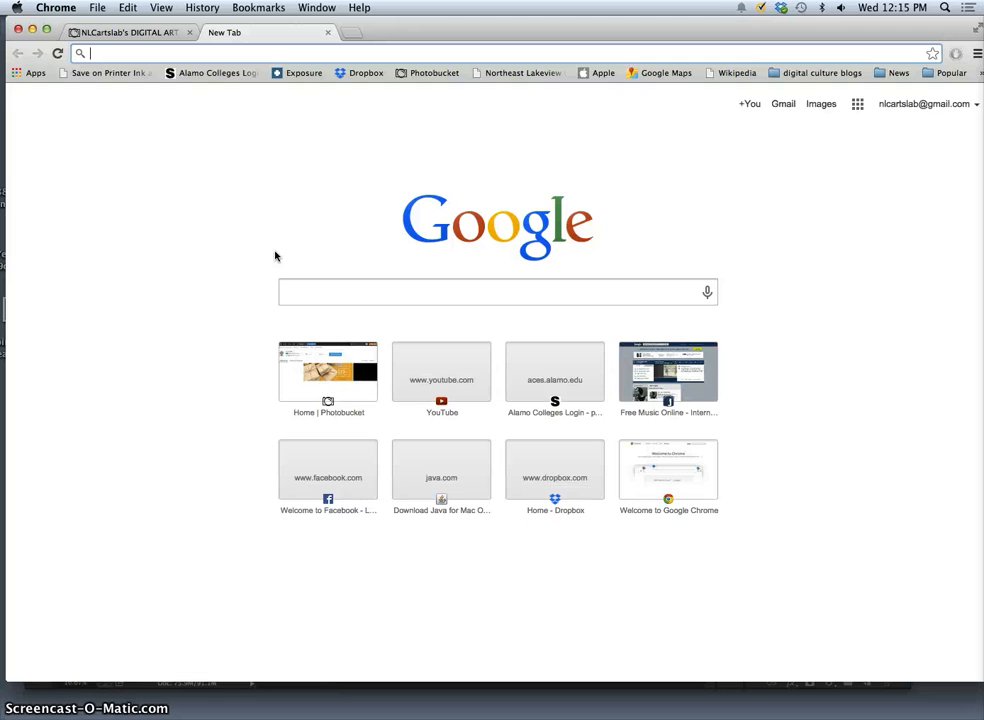
type("clouds")
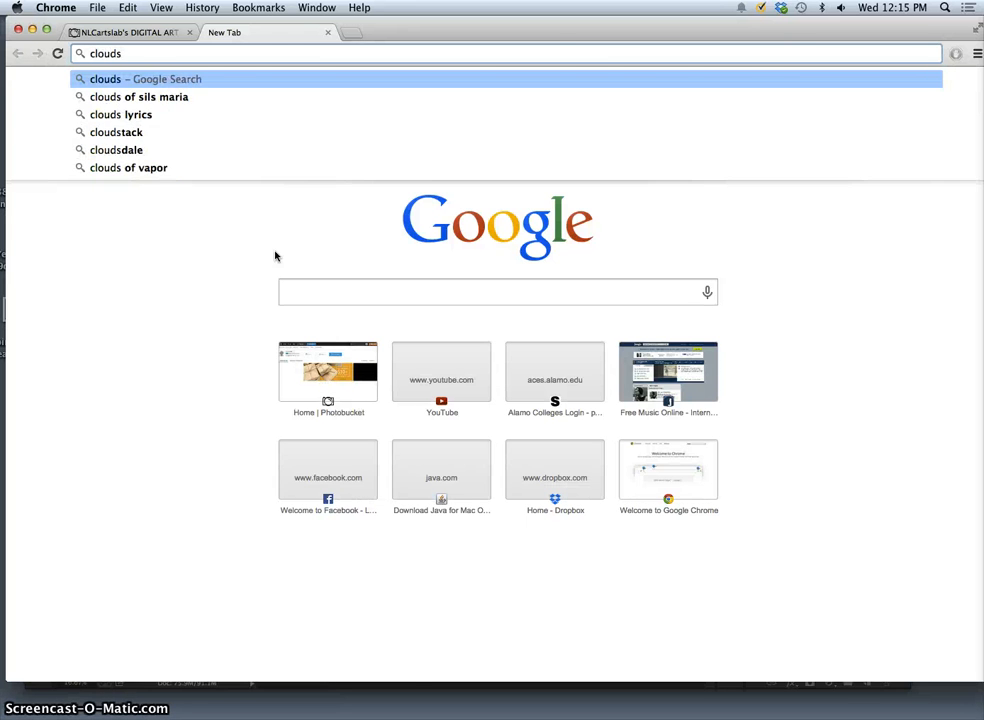
key("Return")
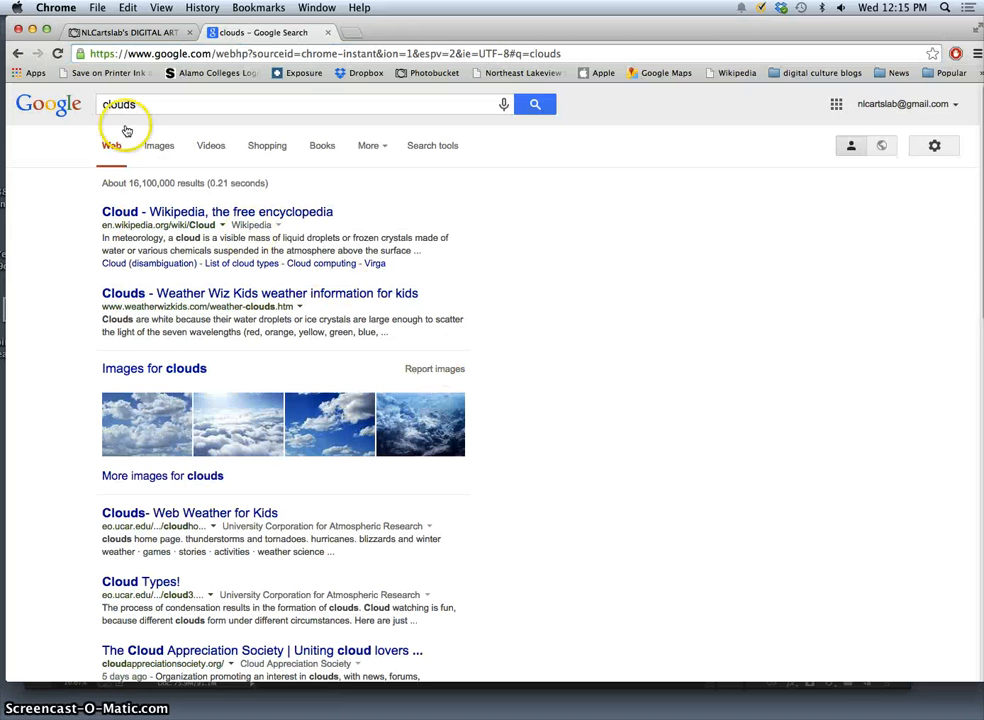
Refine the search to cumulus clouds and show the image results.
left_click(105, 108)
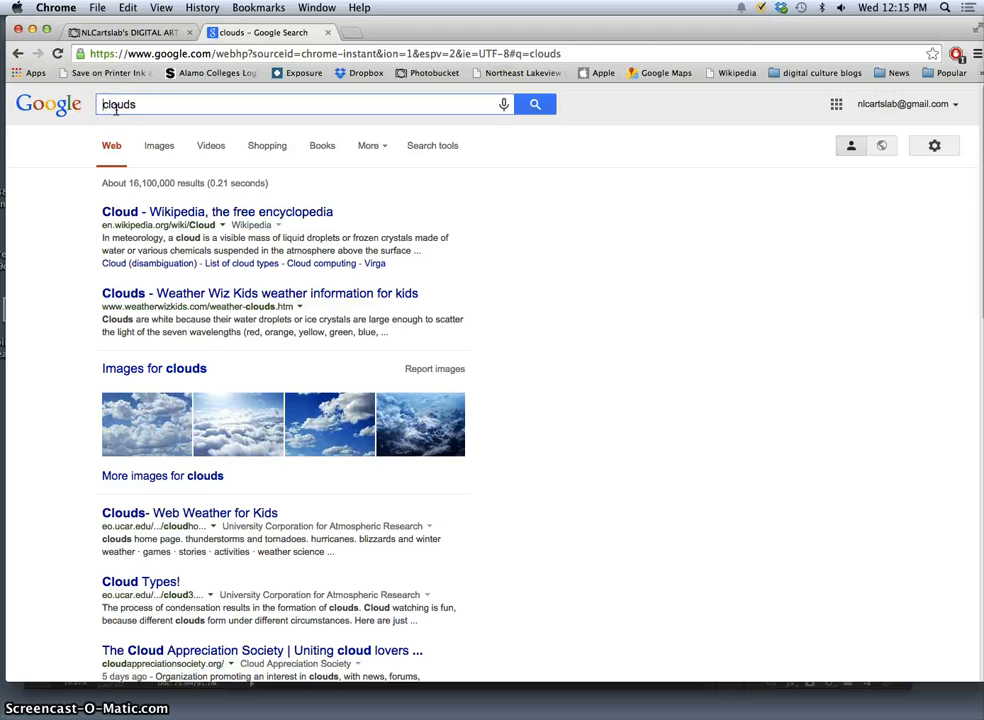
type("cumulus")
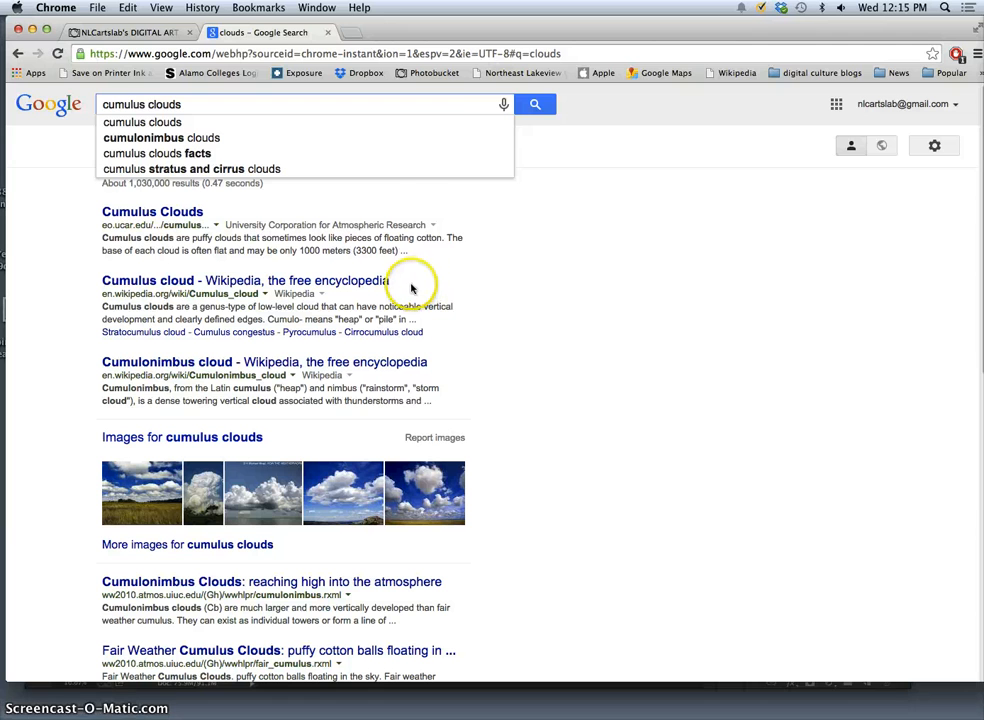
left_click(533, 105)
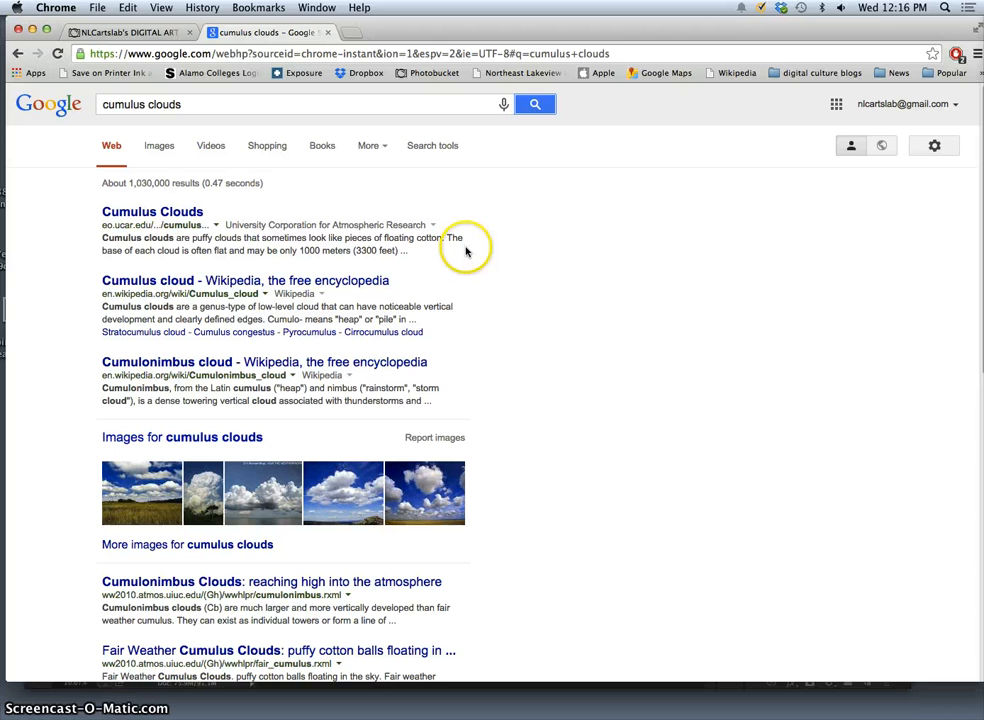
left_click(158, 146)
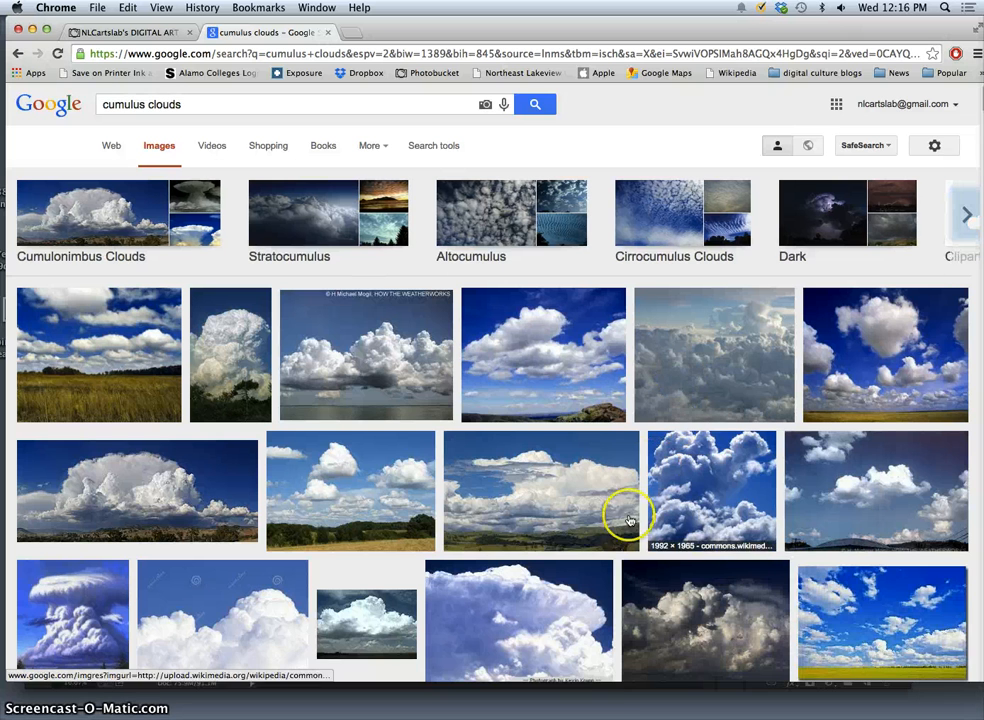
Filter the cumulus cloud images by size to larger than 6 MP.
left_click(448, 149)
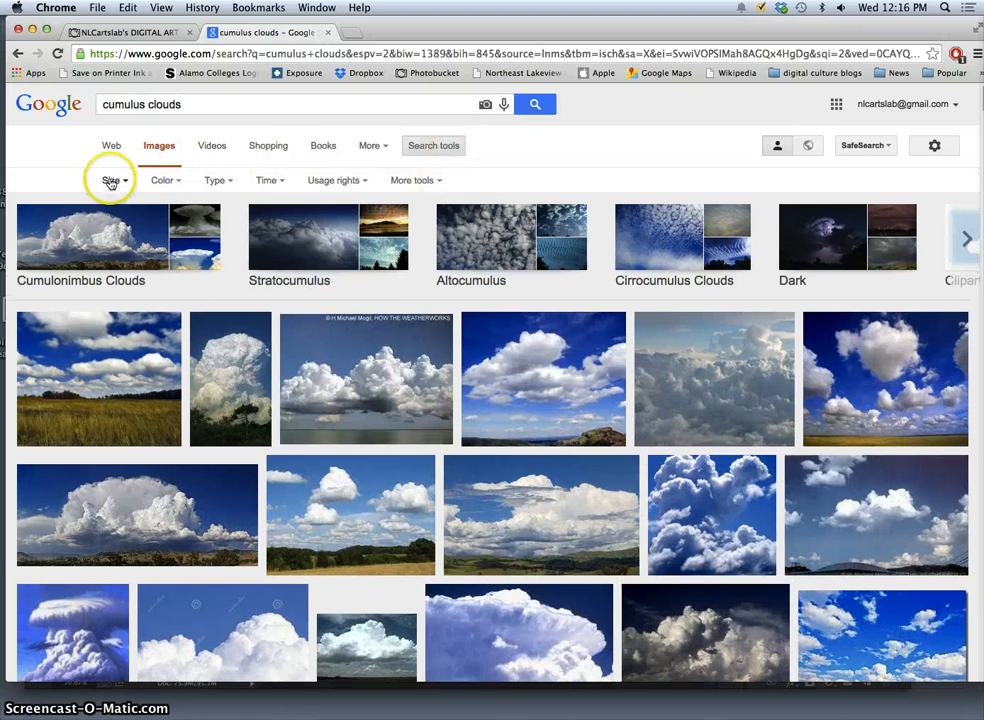
left_click(111, 180)
left_click(135, 285)
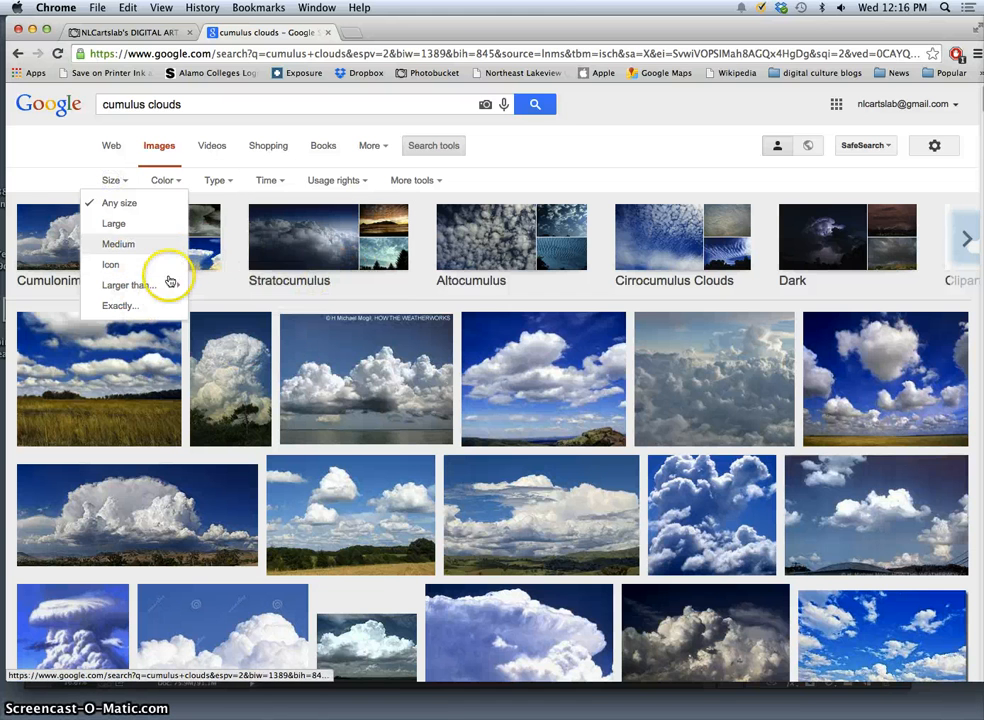
mouse_move(169, 284)
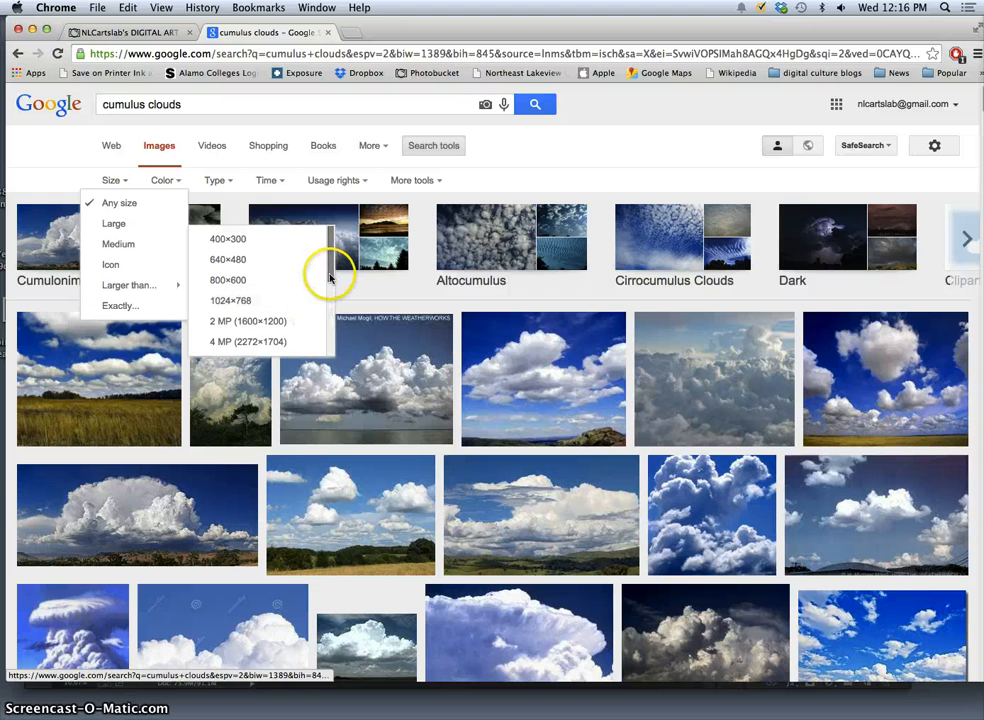
left_click_drag(329, 272, 329, 299)
scroll(325, 300, "down", 2)
left_click(272, 285)
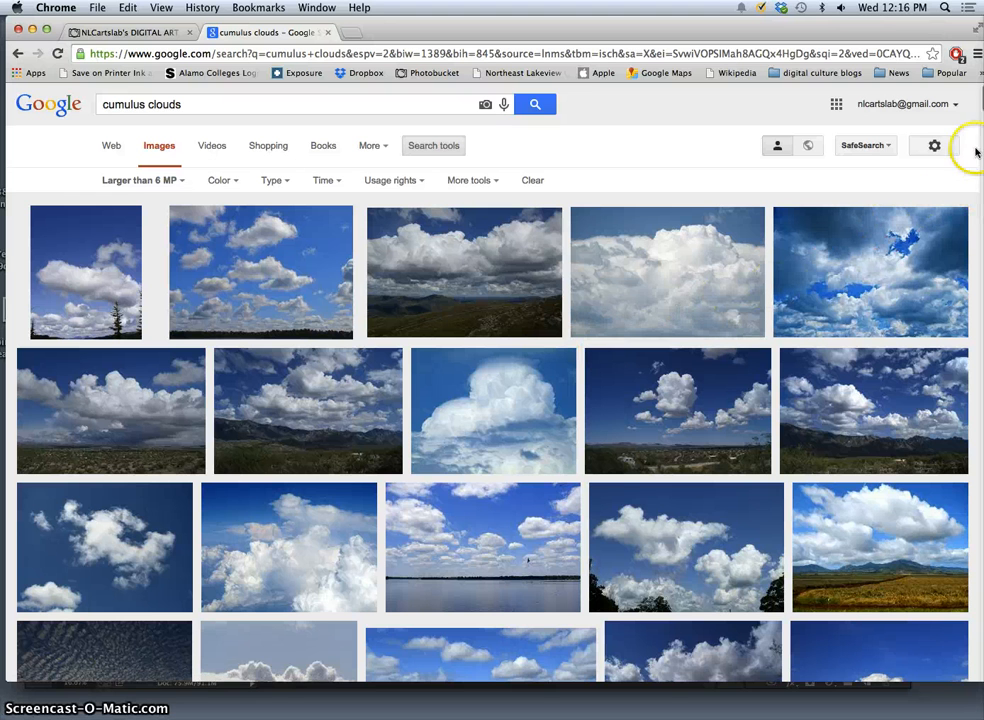
Open three image results in new tabs: the sunset clouds, the golden cumulus on a dark sky, and the sunlit cloud tower from pt.wikipedia.org.
scroll(652, 274, "down", 5)
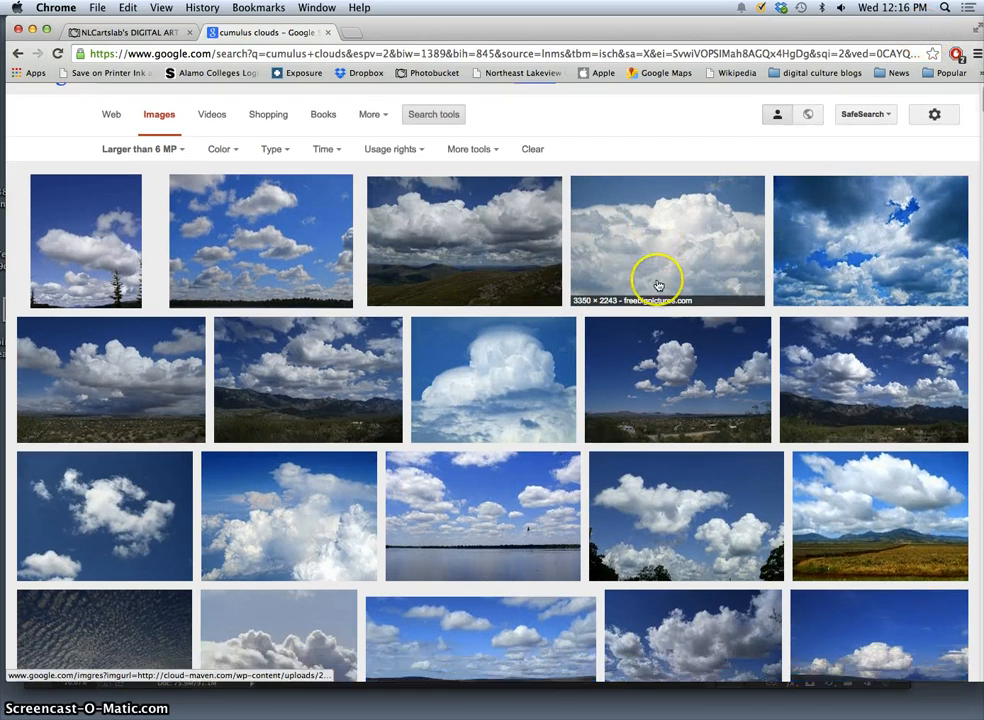
scroll(655, 286, "down", 4)
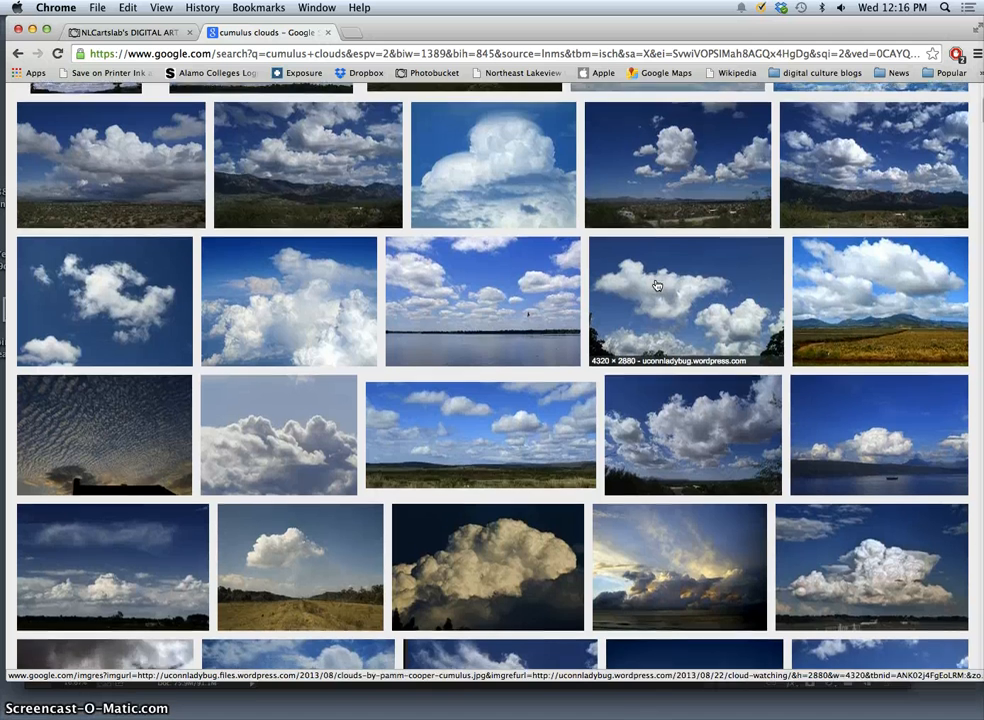
scroll(655, 285, "down", 2)
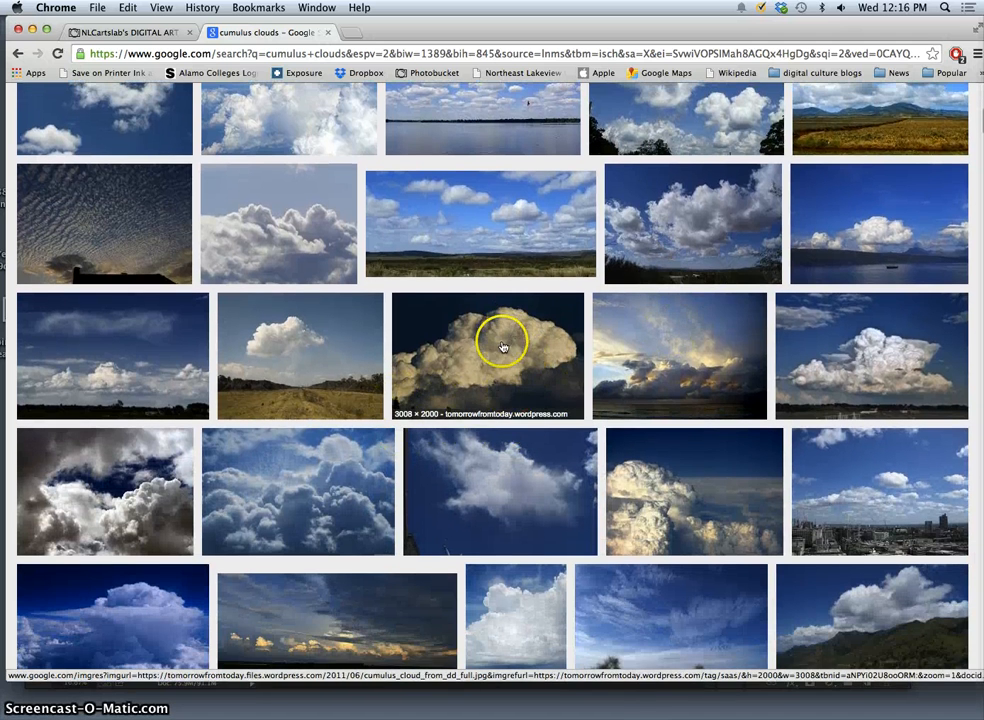
right_click(696, 345)
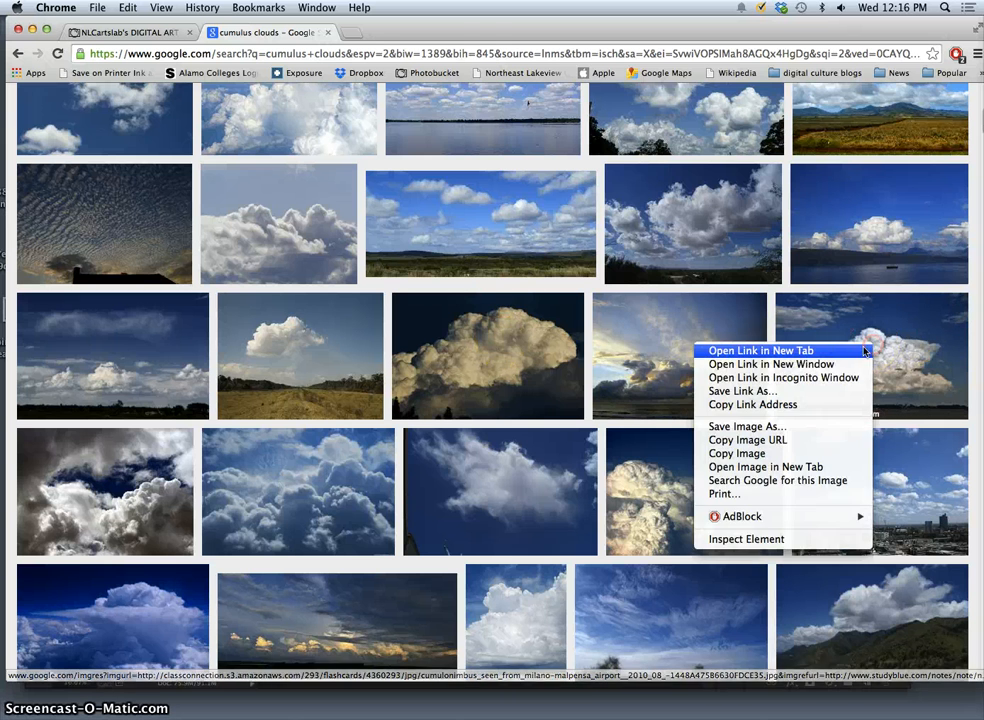
left_click(718, 356)
right_click(514, 358)
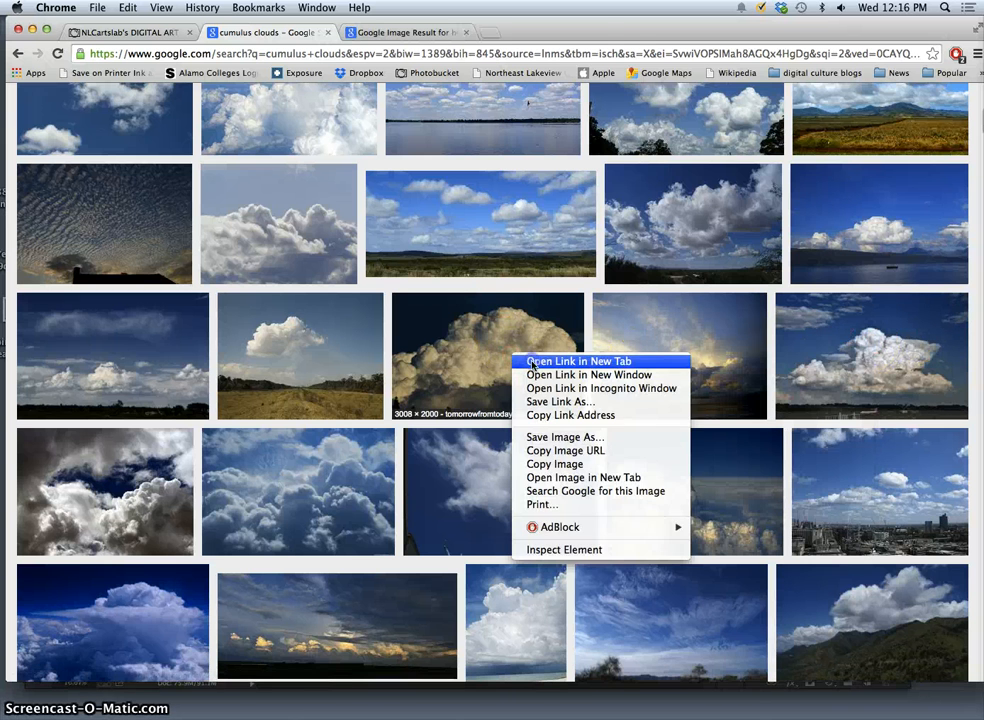
left_click(531, 362)
right_click(647, 505)
left_click(665, 509)
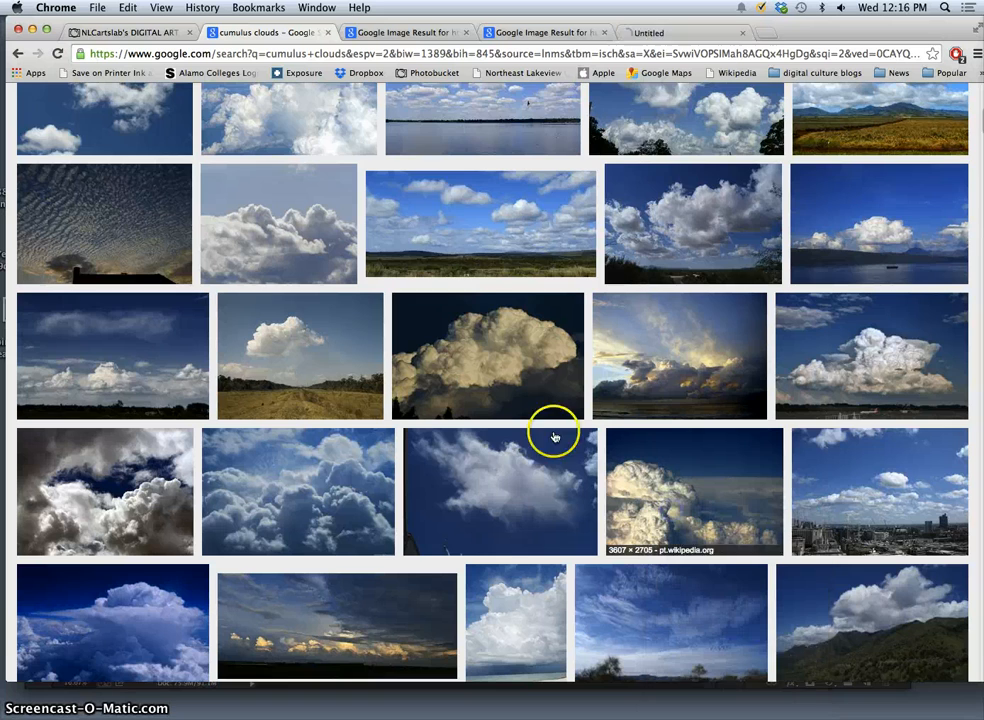
Open the billowing white cumulus image from galleryhip.com in a new tab.
scroll(502, 440, "down", 5)
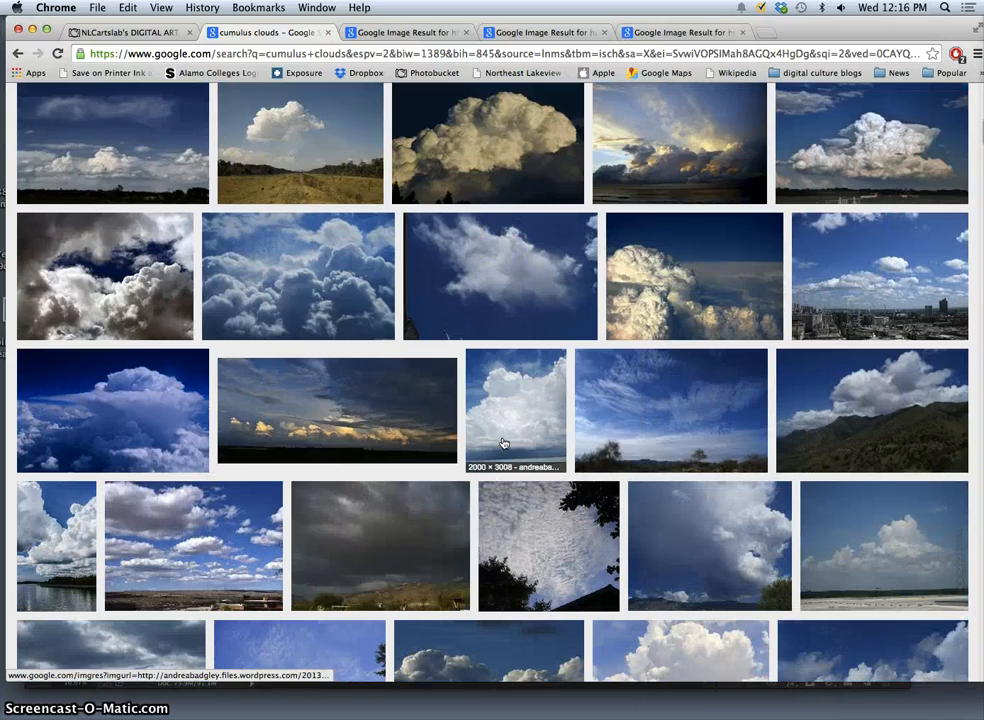
scroll(503, 443, "down", 5)
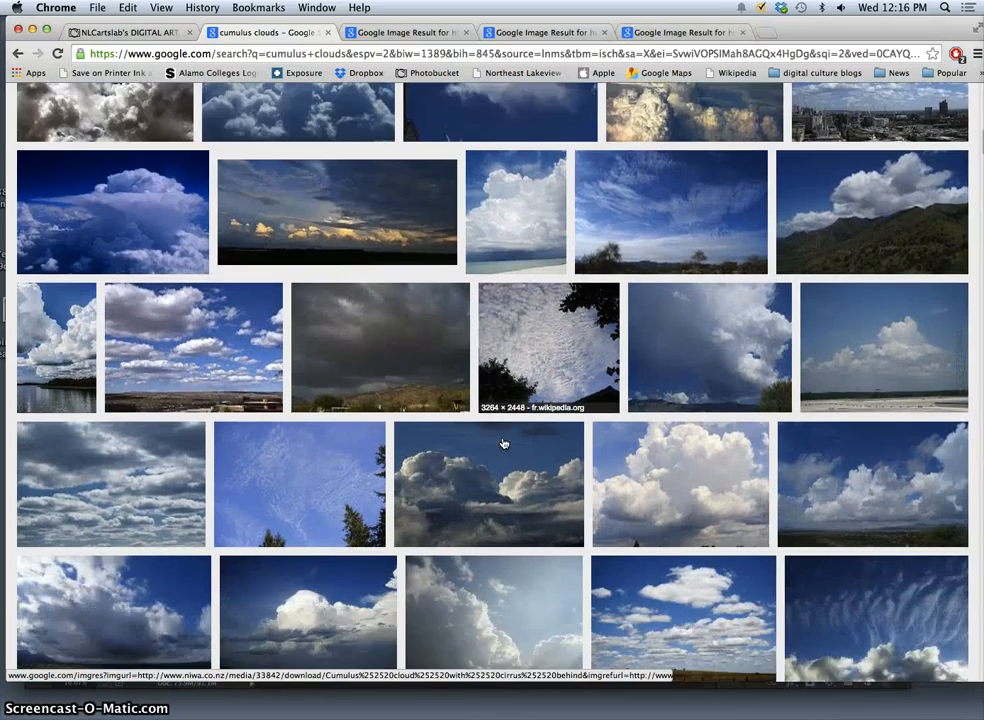
scroll(503, 443, "down", 1)
right_click(664, 449)
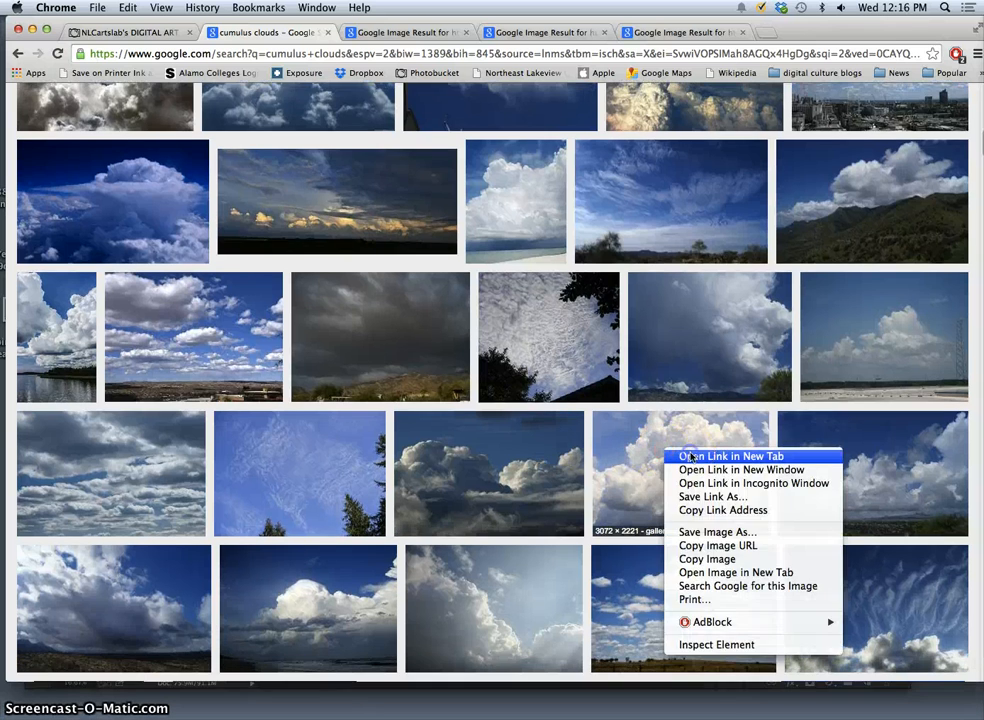
left_click(692, 456)
Open the cloud-maven.com image of scattered white clouds on deep blue sky above low mountains in a new tab.
scroll(654, 457, "down", 3)
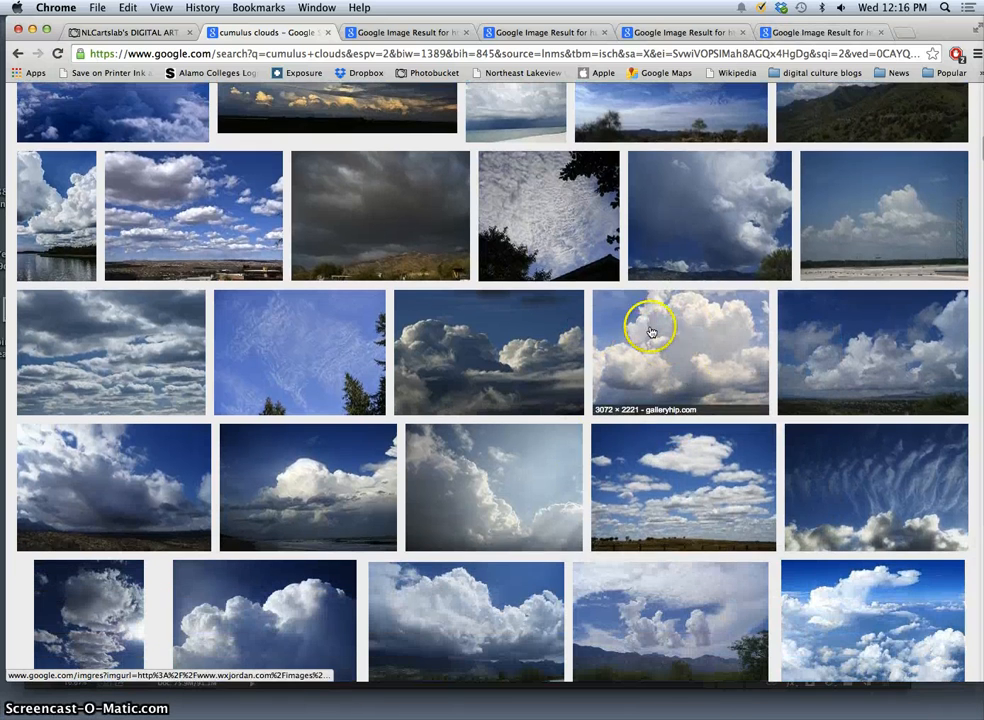
scroll(558, 389, "down", 5)
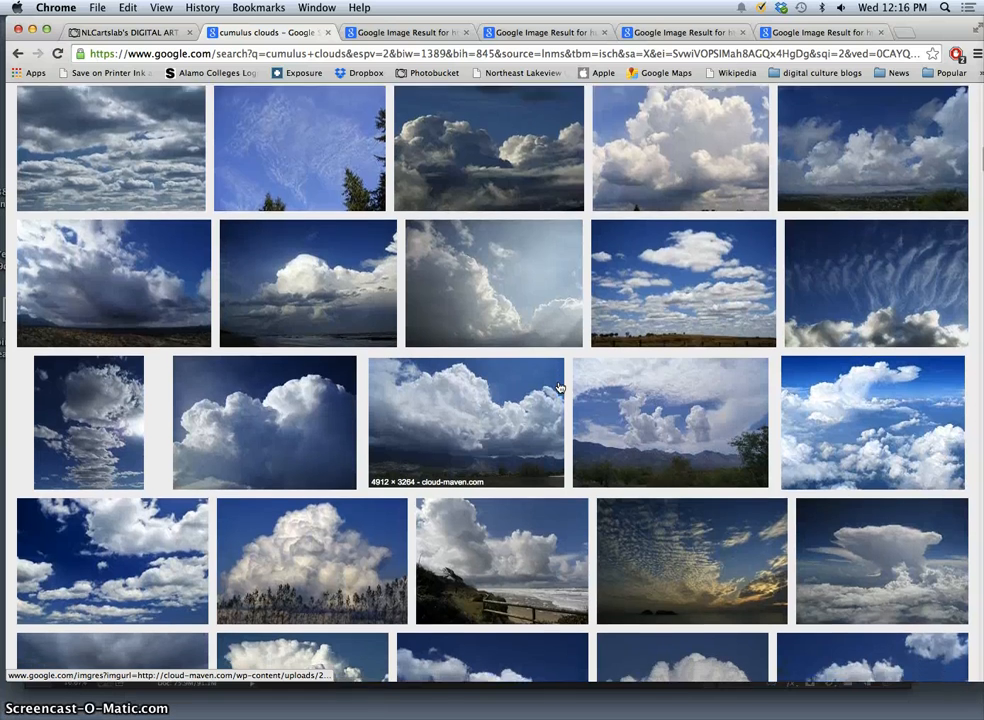
scroll(559, 388, "down", 5)
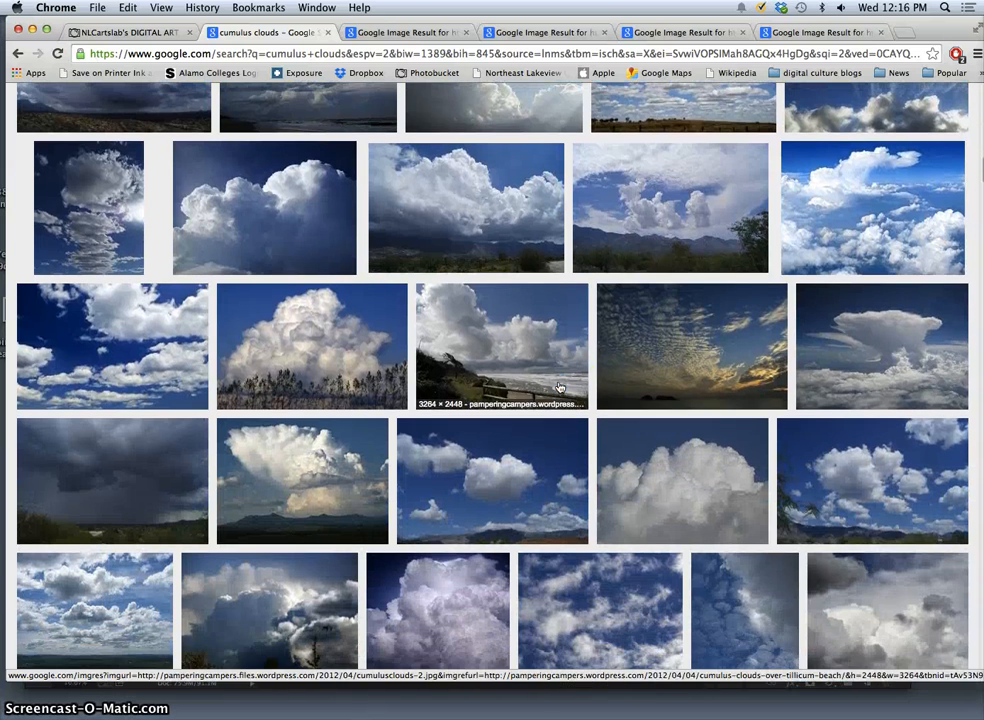
left_click(870, 440)
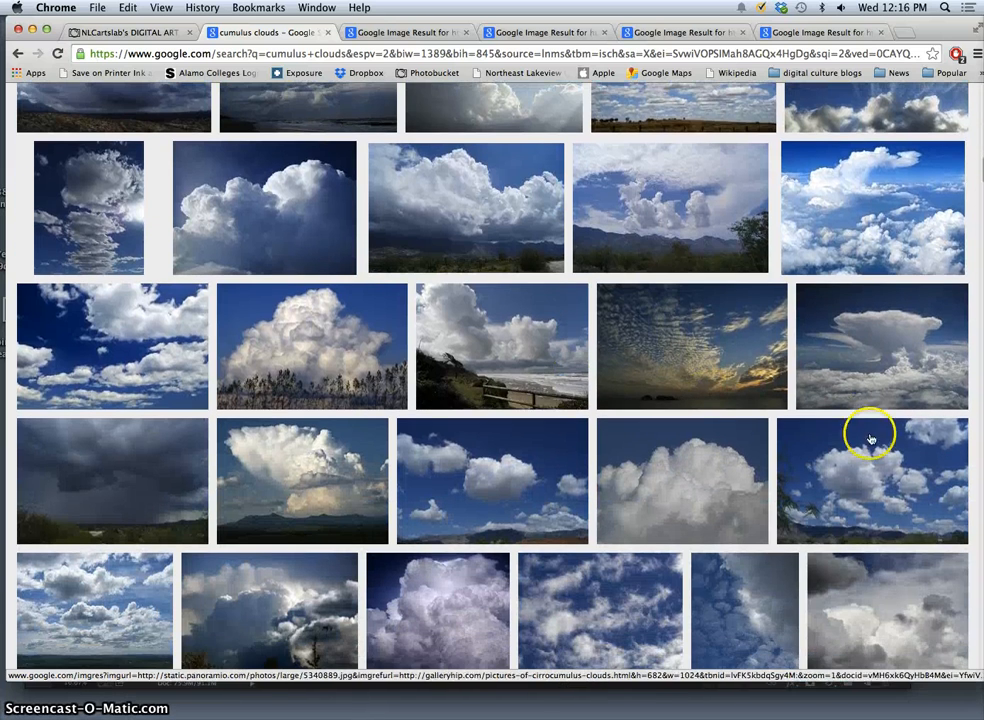
right_click(845, 482)
left_click(838, 483)
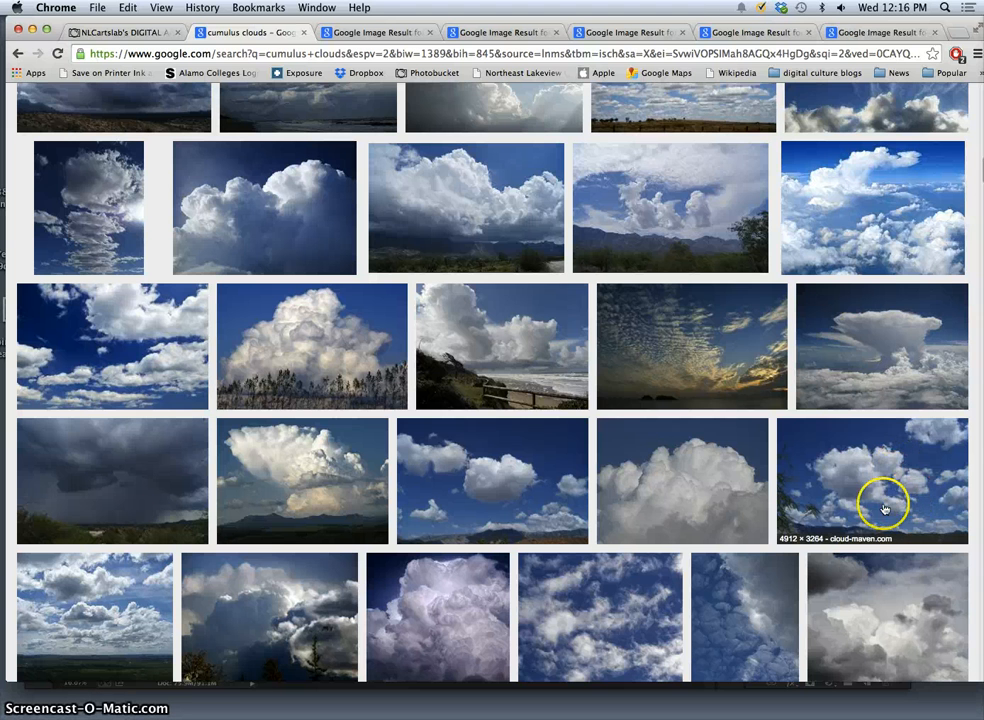
scroll(542, 334, "down", 5)
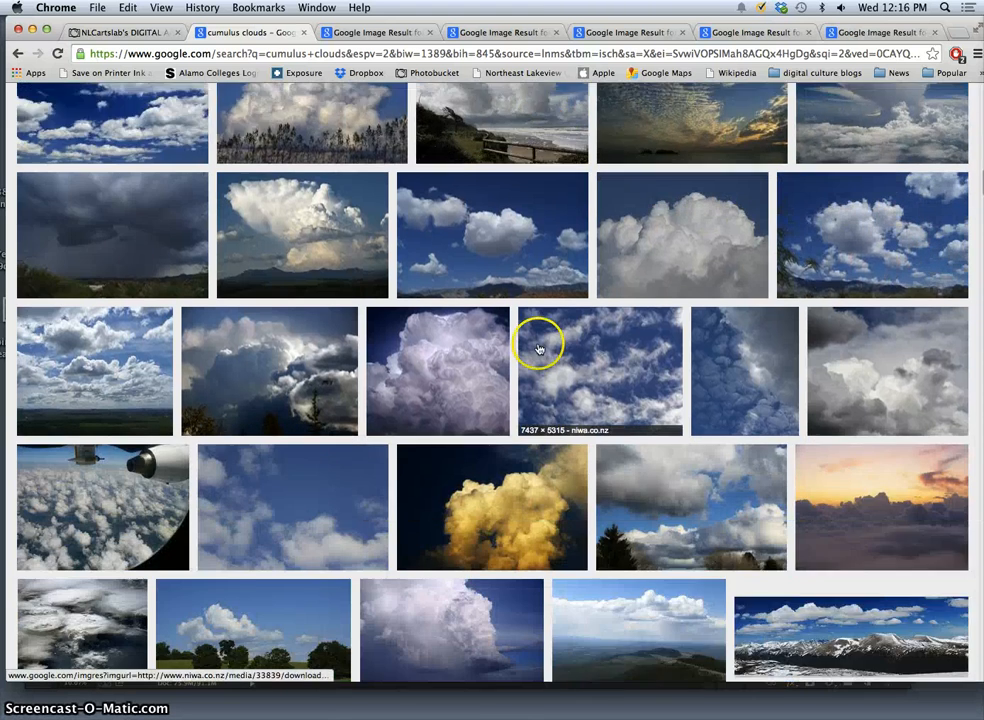
Open the freebigpictures.com image of a towering white cloud above low mountains in a new tab.
scroll(538, 348, "up", 2)
right_click(304, 157)
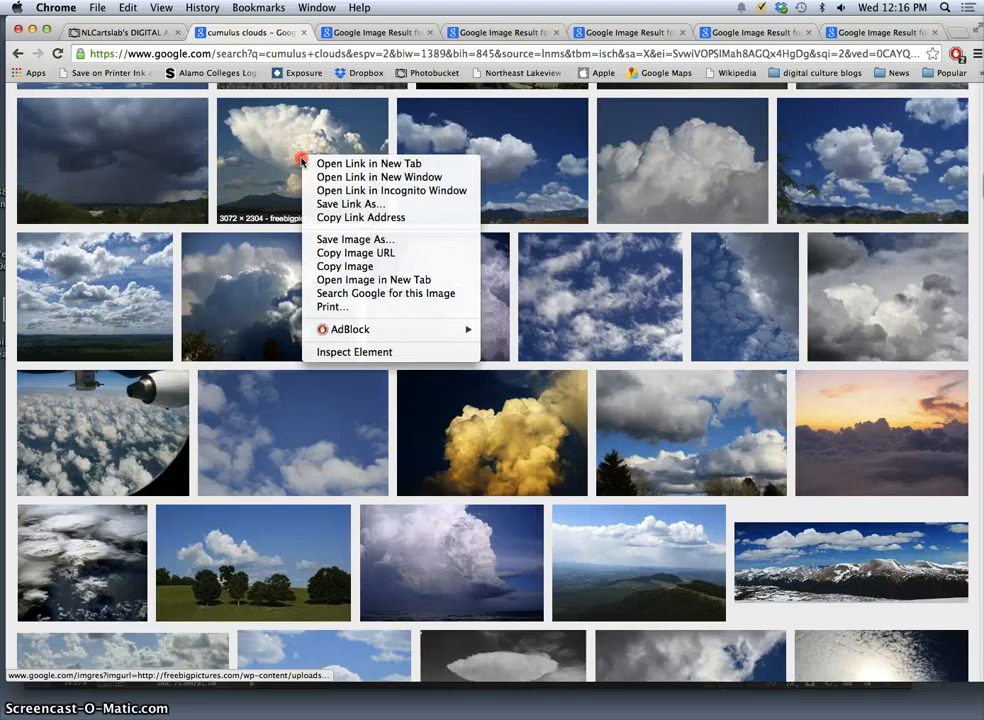
left_click(328, 165)
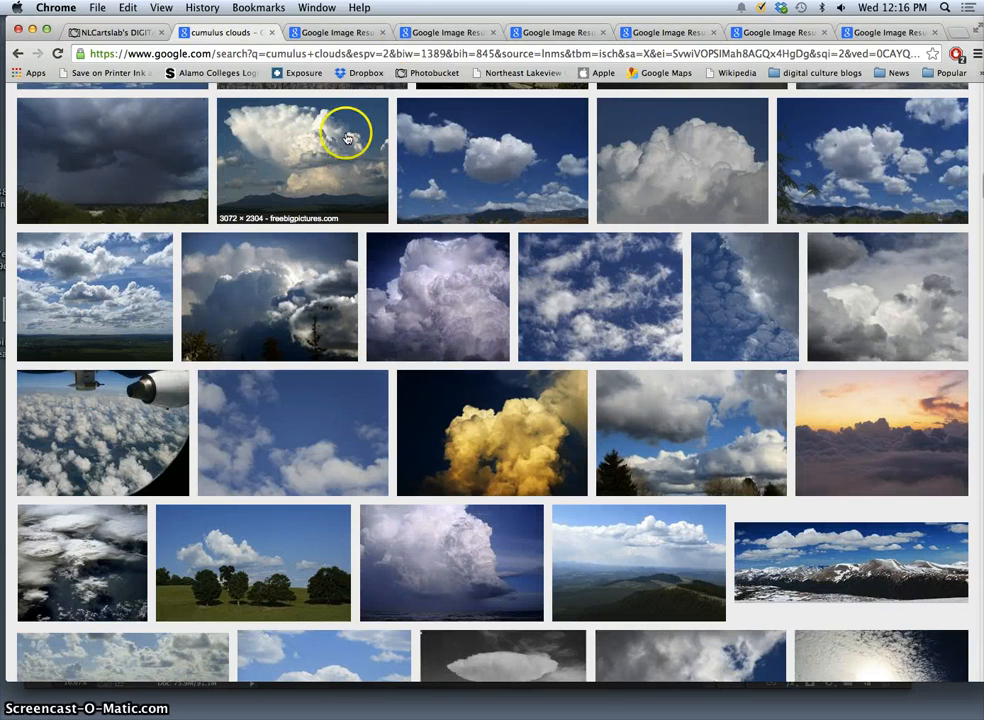
View the studyblue.com cumulonimbus image at full size and move the browser window aside to expose part of the desktop.
left_click(328, 32)
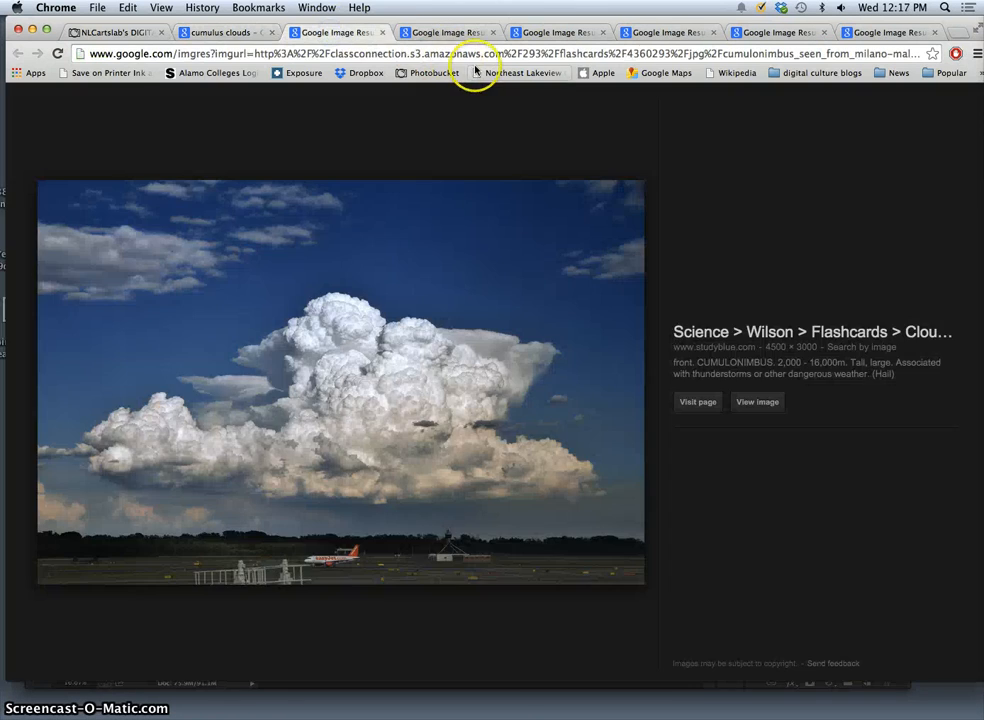
left_click(753, 405)
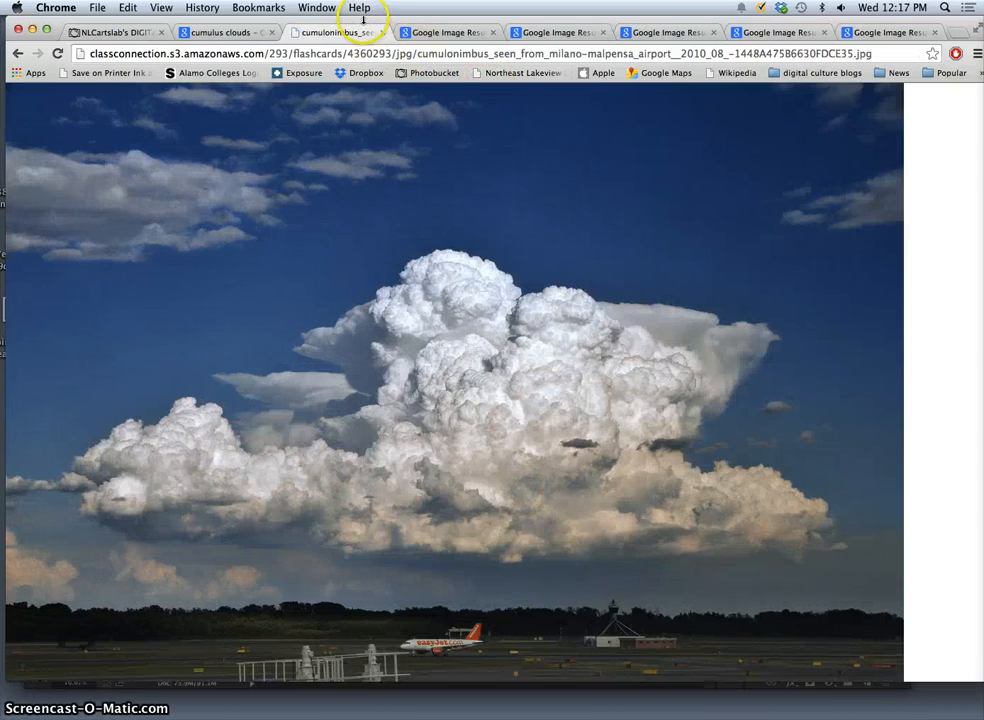
left_click_drag(363, 18, 543, 20)
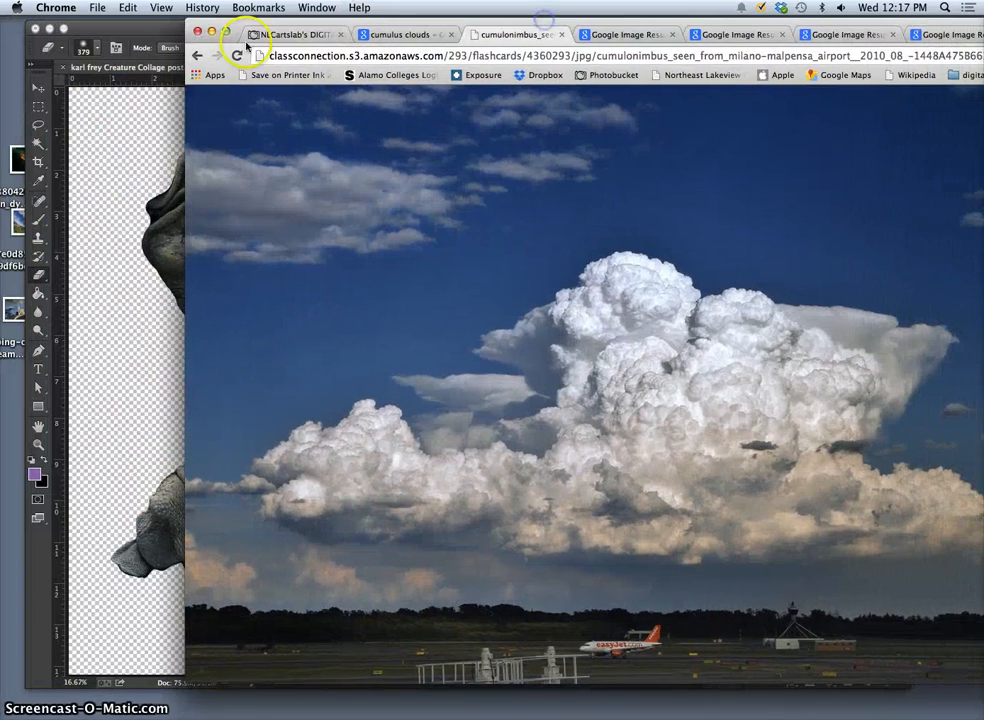
Minimize the Photoshop window and the Assignment 2 Creature Collage folder window to clear the desktop.
left_click(50, 28)
left_click(133, 90)
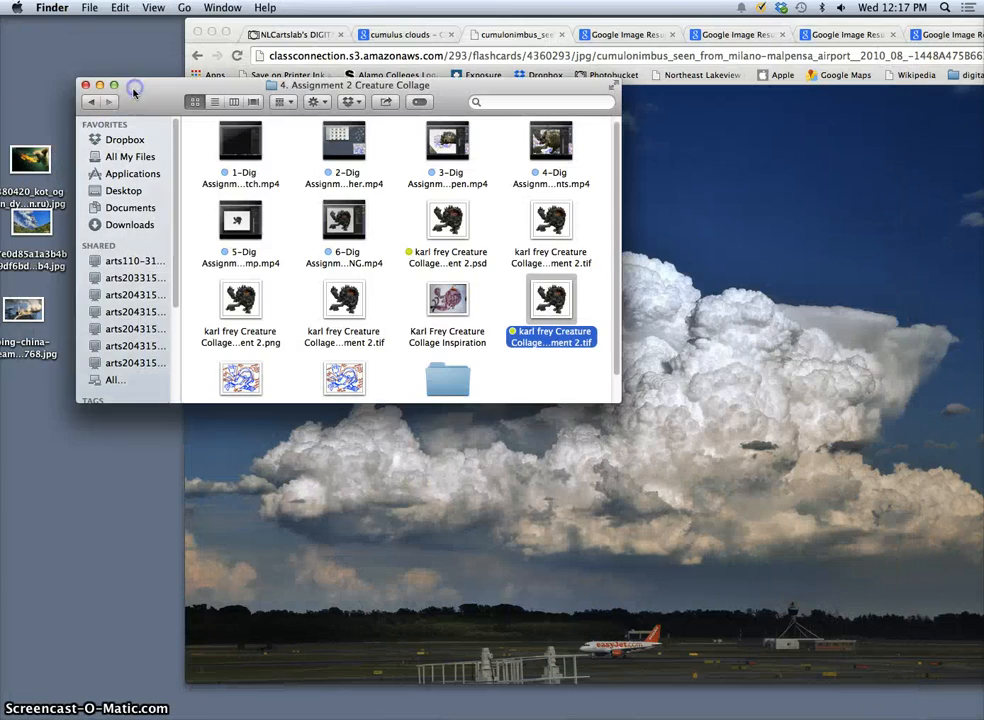
left_click(100, 85)
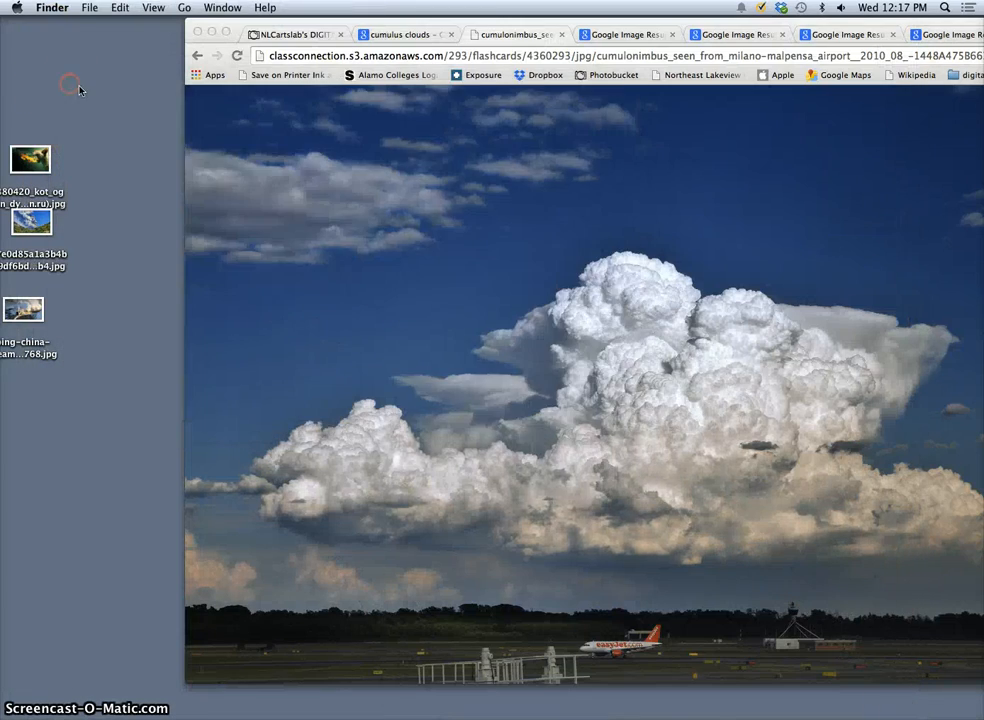
Move the three JPG image files on the desktop to the Trash.
left_click_drag(55, 118, 22, 322)
right_click(27, 314)
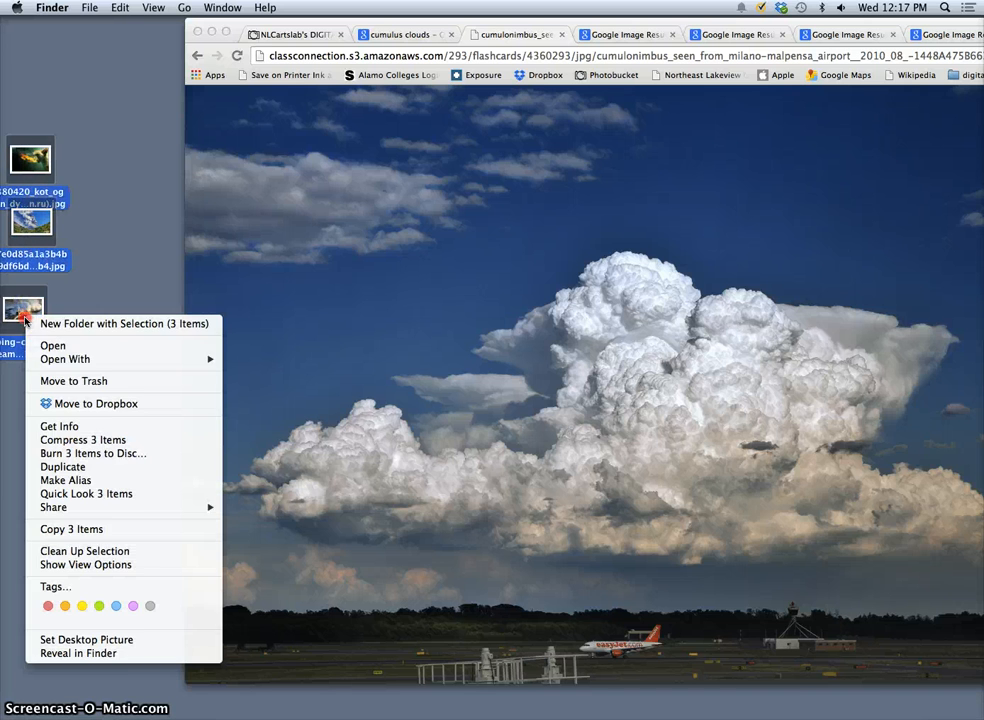
left_click(75, 381)
Create a new desktop folder named "cloud reference".
right_click(88, 260)
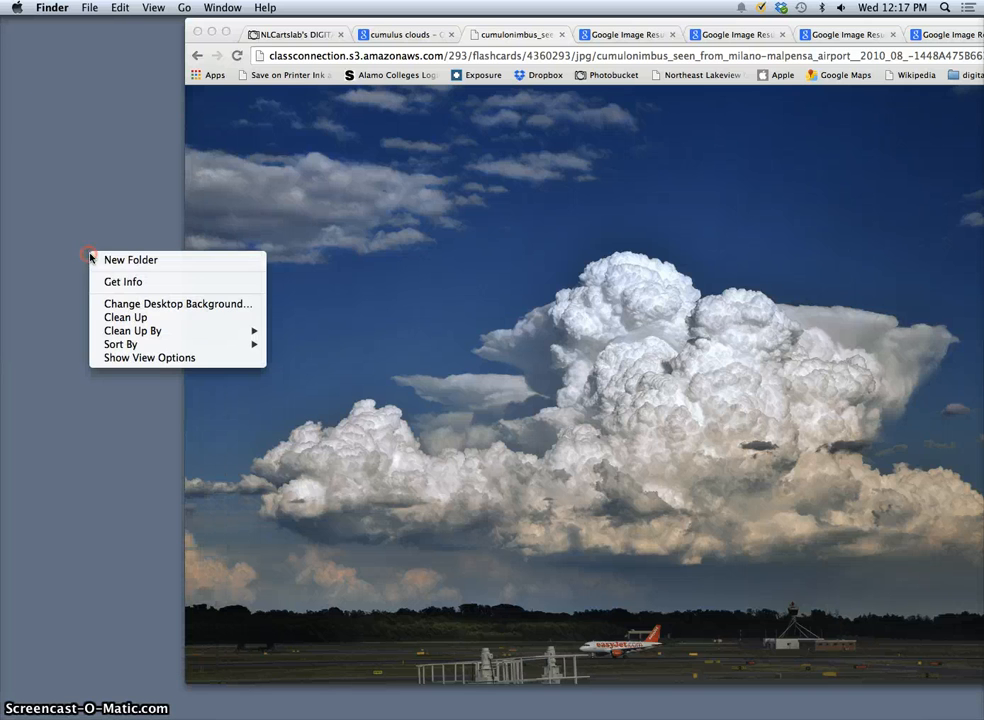
left_click(110, 259)
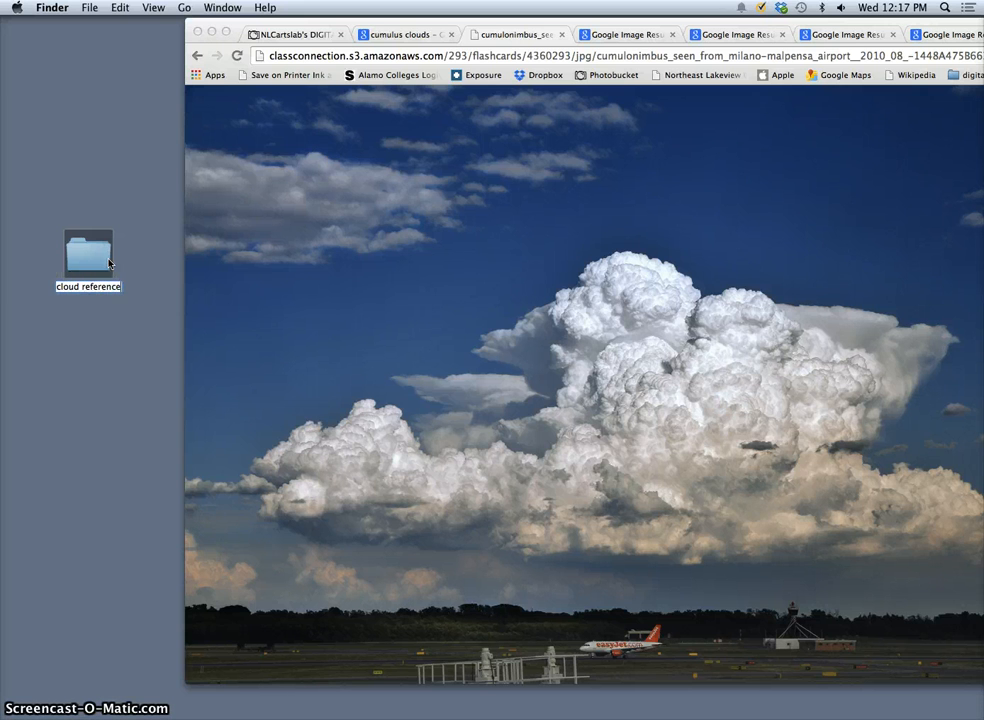
left_click(155, 251)
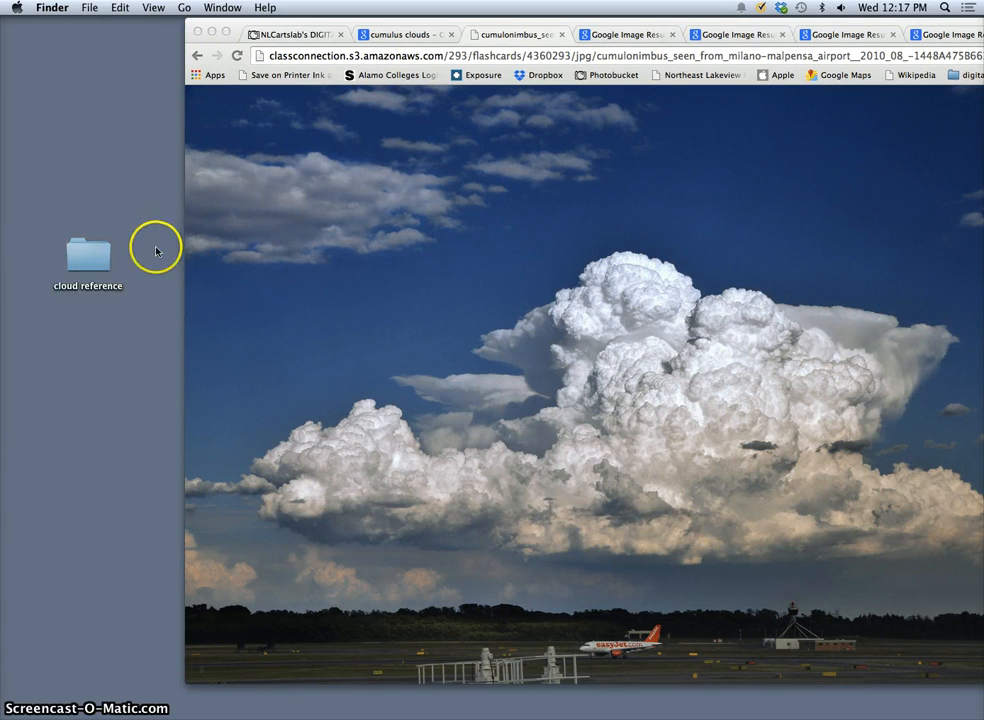
Enlarge the cumulonimbus image from the Milano Malpensa airport, save it into the cloud reference folder and close its tab.
left_click(625, 36)
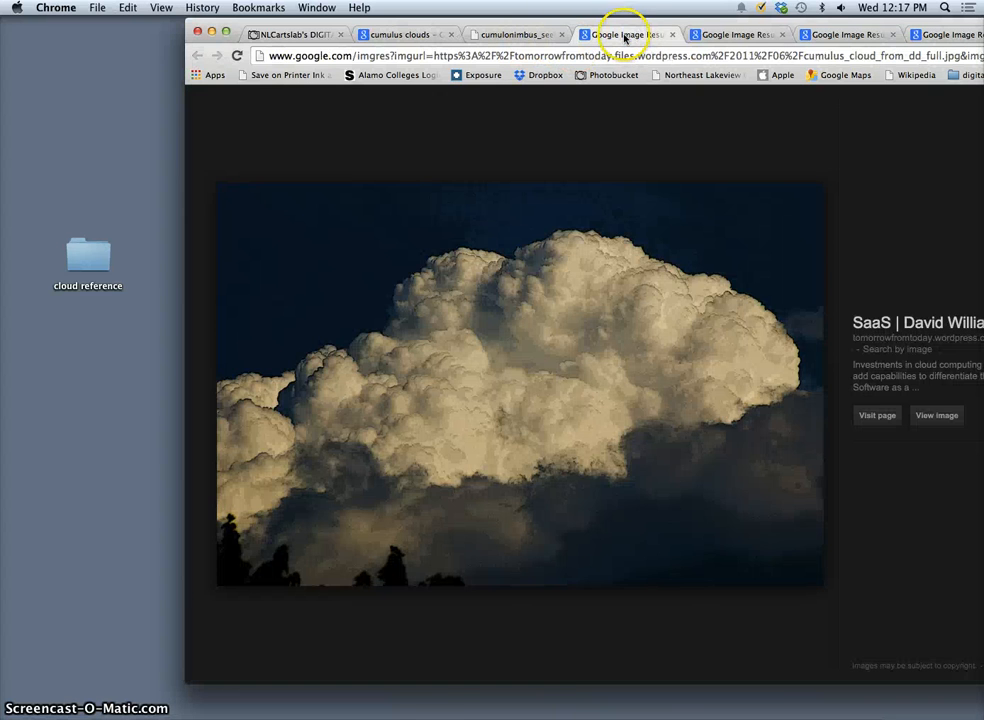
left_click(531, 36)
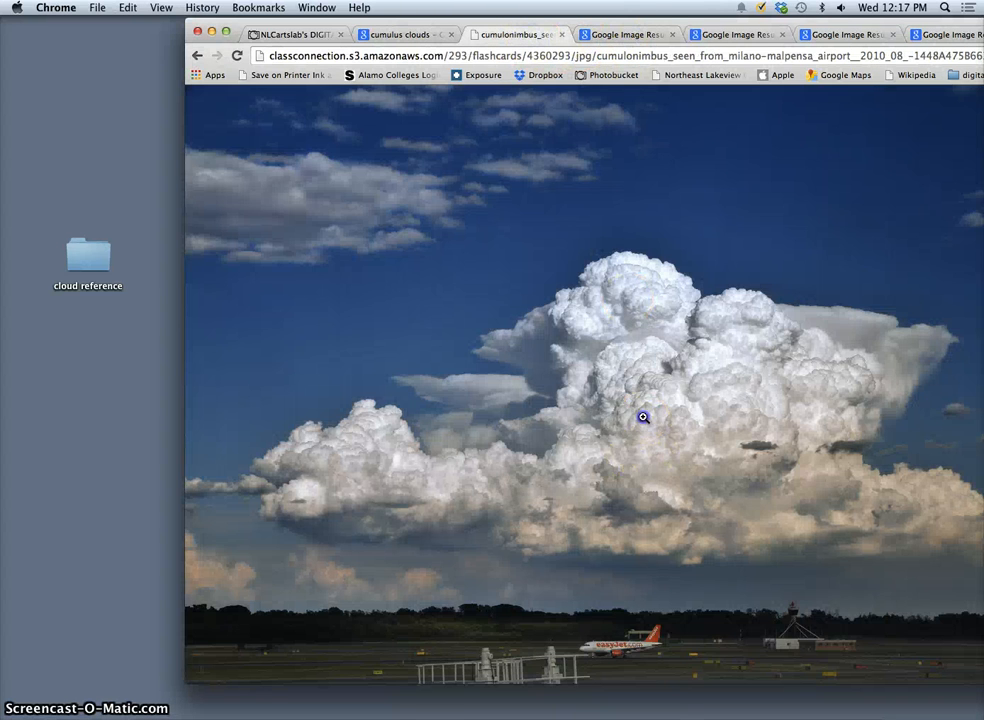
left_click(695, 371)
left_click_drag(97, 236, 87, 267)
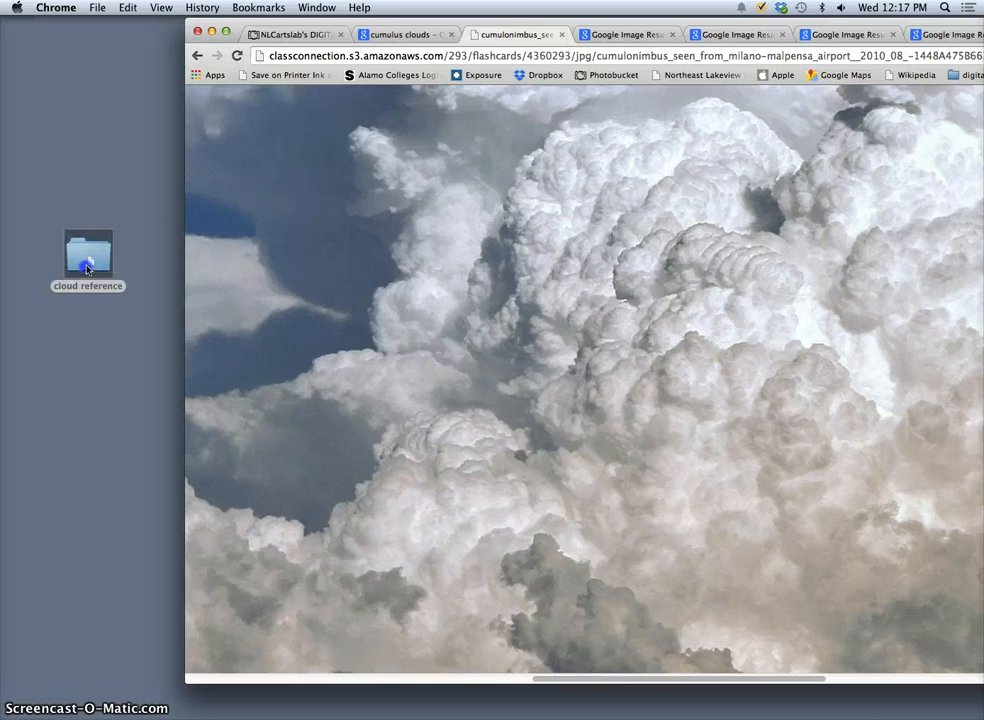
left_click(562, 35)
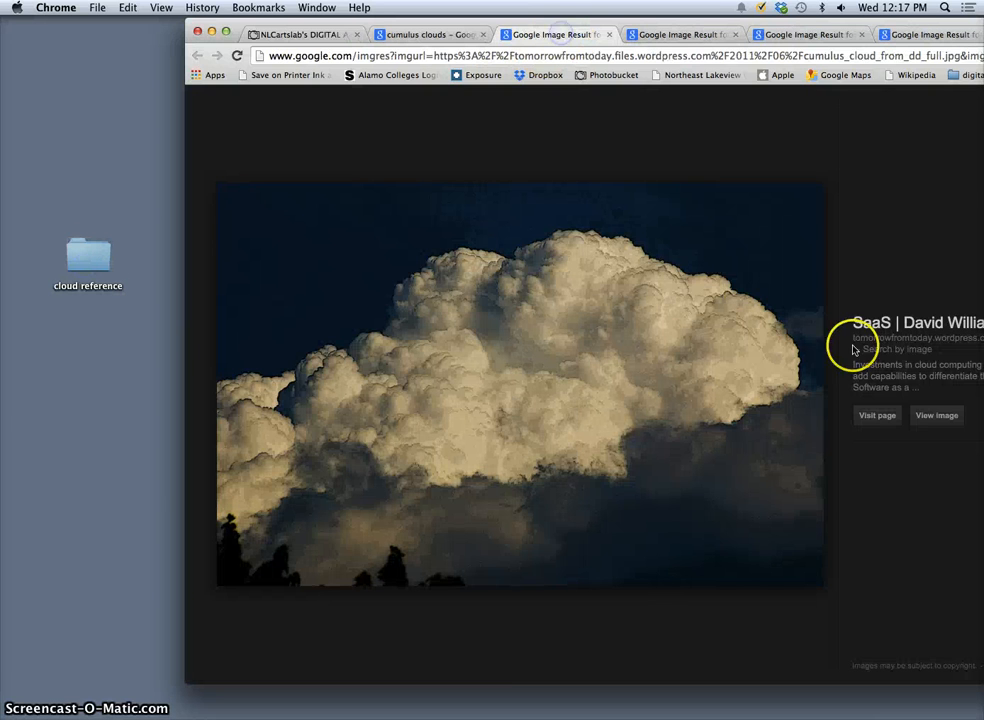
Inspect the golden cumulus image from tomorrowfromtoday.wordpress.com at full size, then close its tab without saving it.
left_click(925, 416)
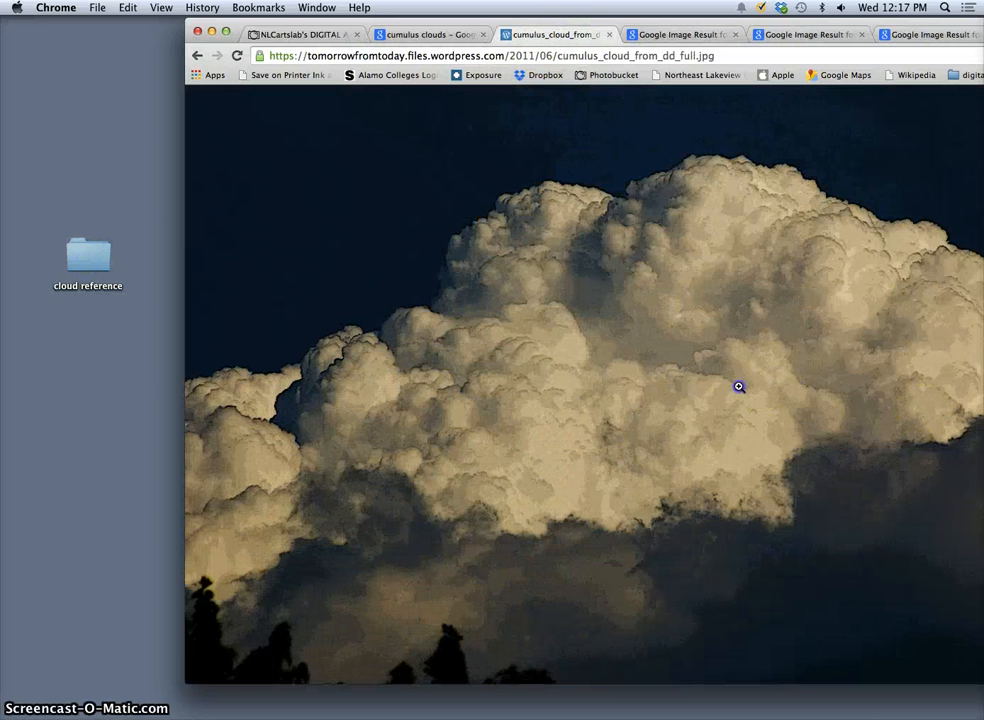
left_click(739, 386)
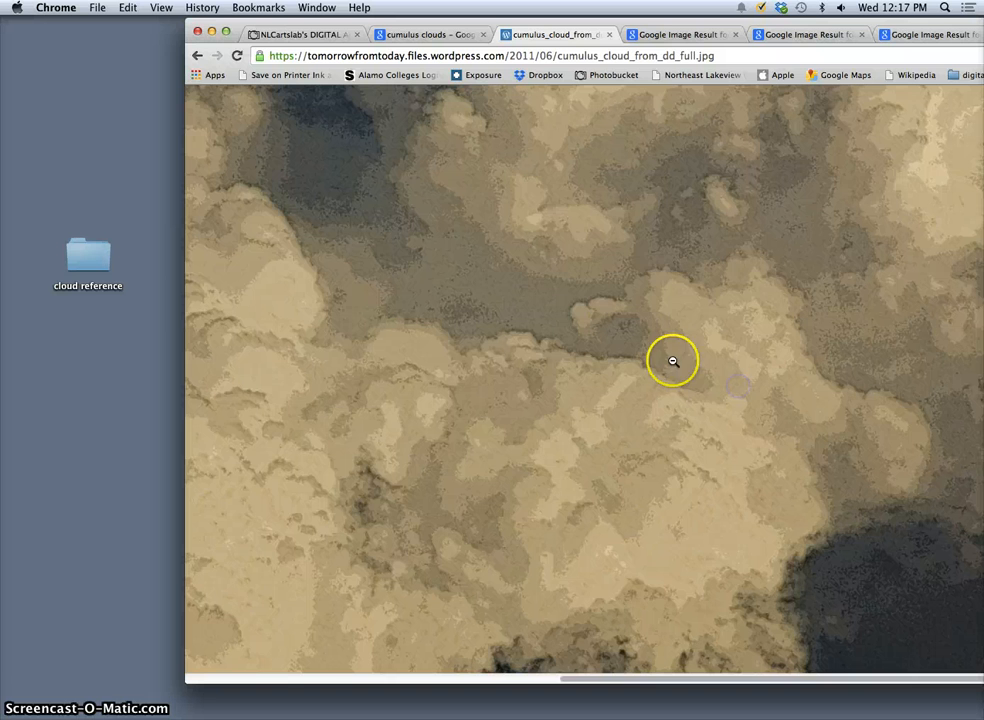
left_click(608, 34)
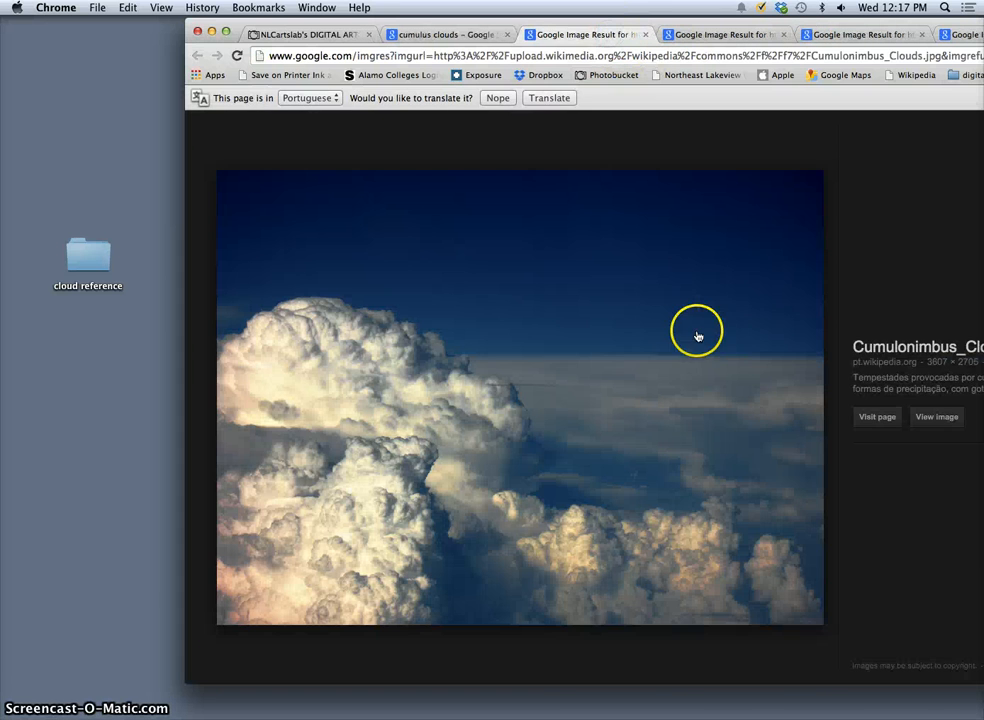
View Cumulonimbus_Clouds.jpg from Wikimedia at full size, save it into the cloud reference folder and close its tab.
left_click(922, 418)
left_click(410, 385)
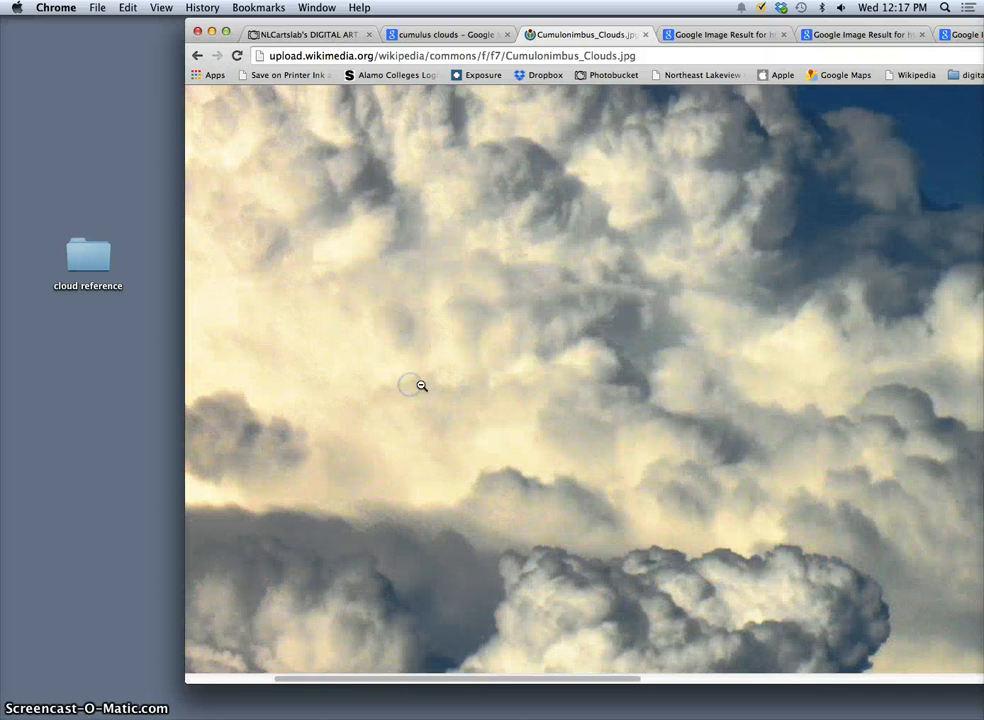
scroll(618, 263, "down", 10)
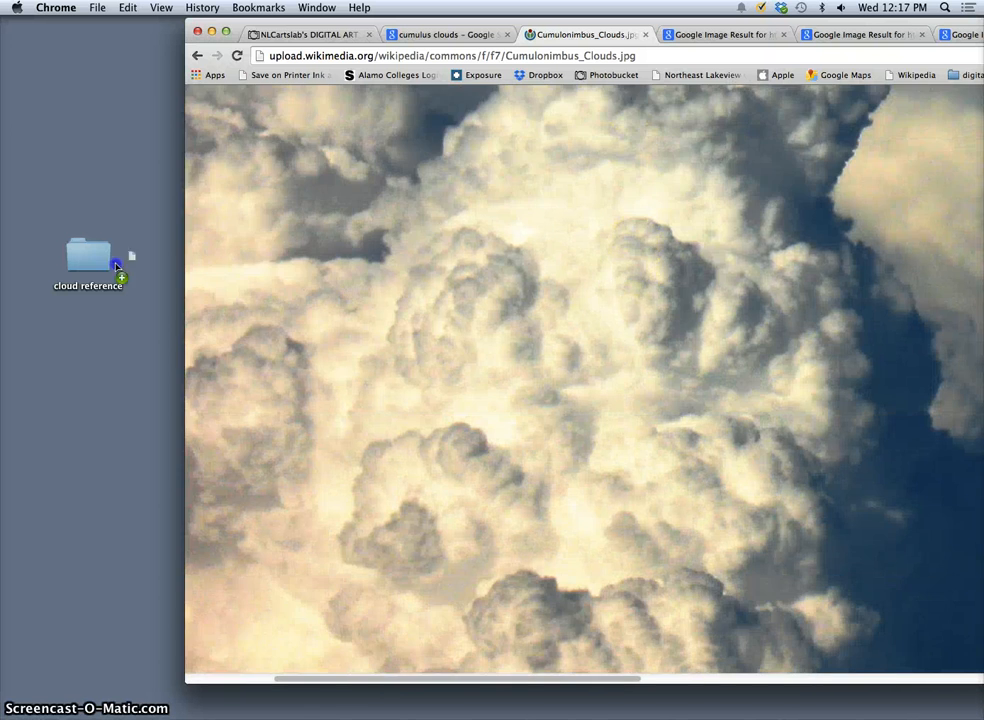
left_click_drag(116, 262, 98, 261)
left_click(645, 34)
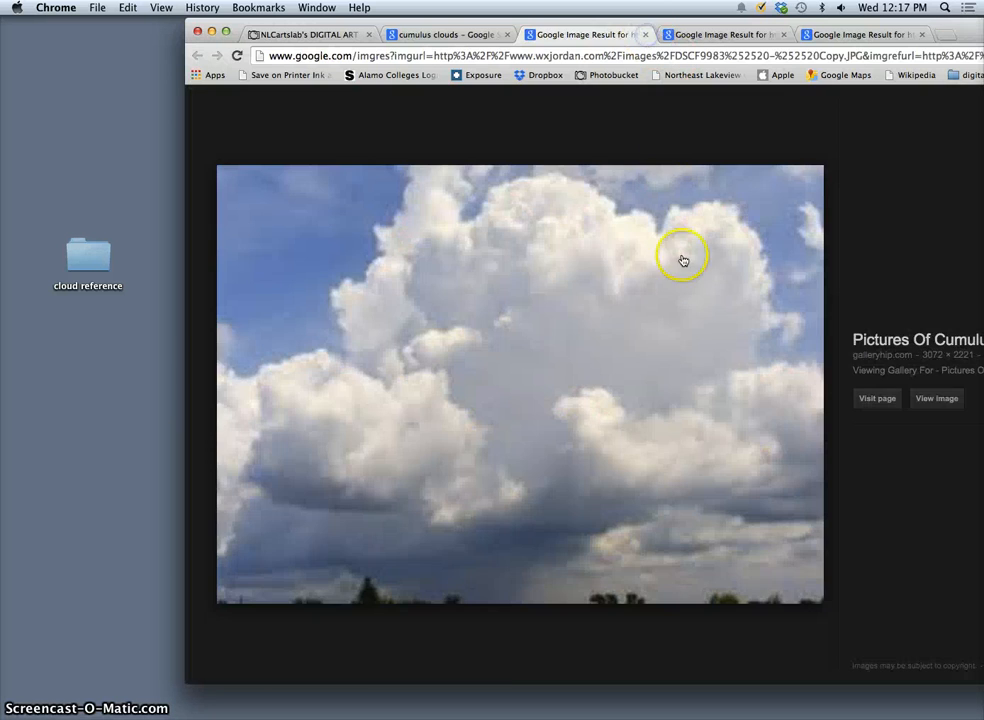
Try to view the galleryhip.com cumulus image at full size, then close its tab.
left_click(927, 399)
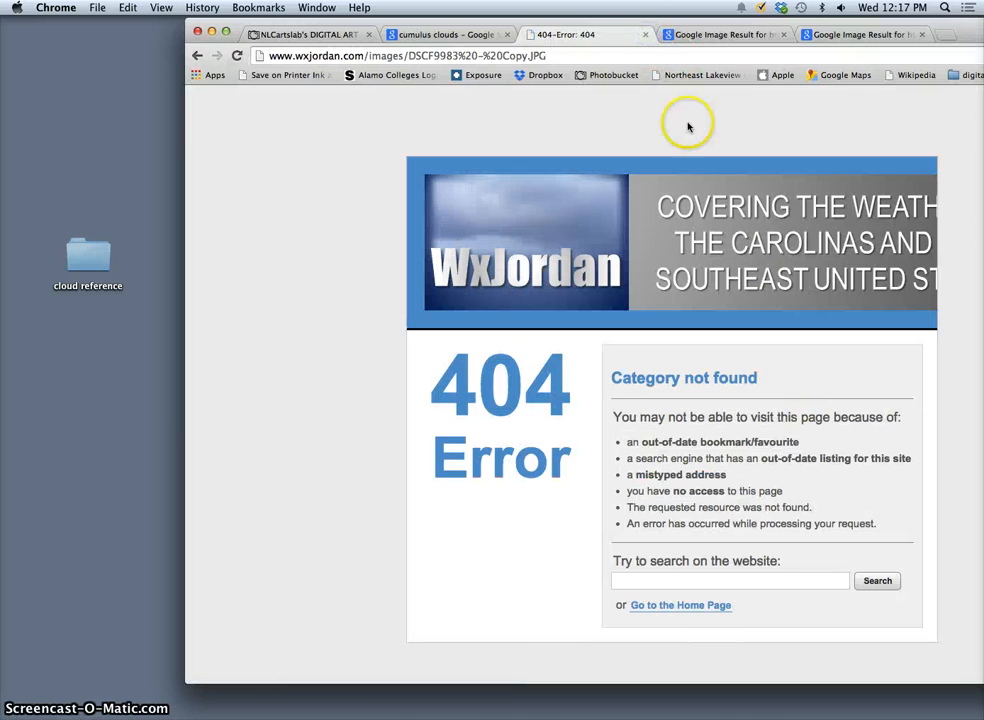
left_click(646, 35)
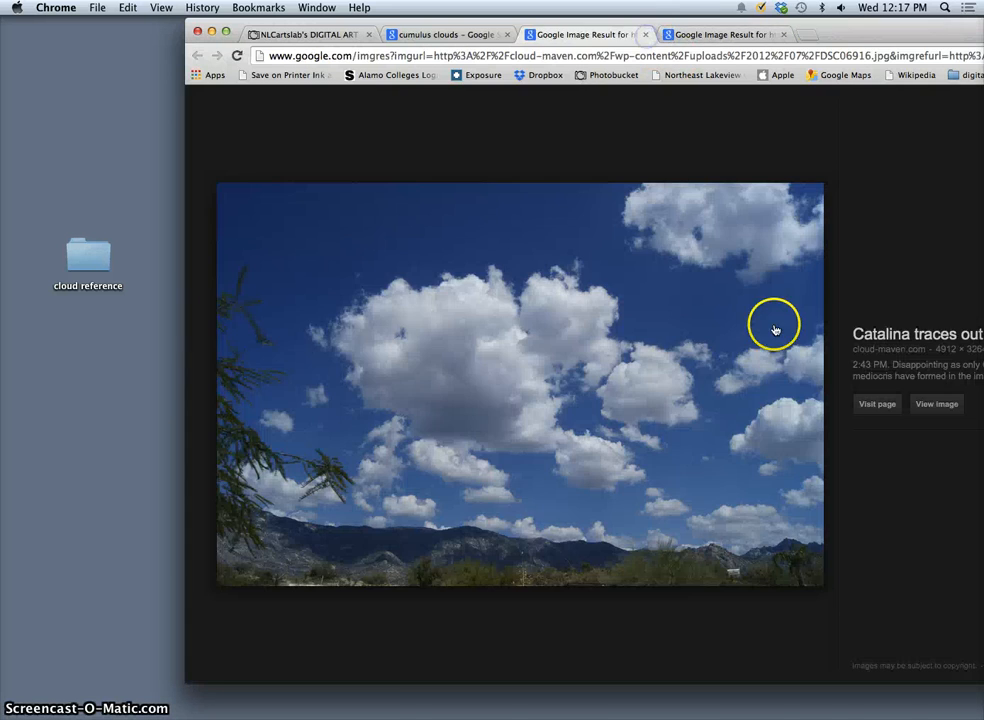
Inspect cloud-maven.com's DSC06916.jpg at full size, save it into the cloud reference folder and close its tab.
left_click(928, 405)
left_click(599, 338)
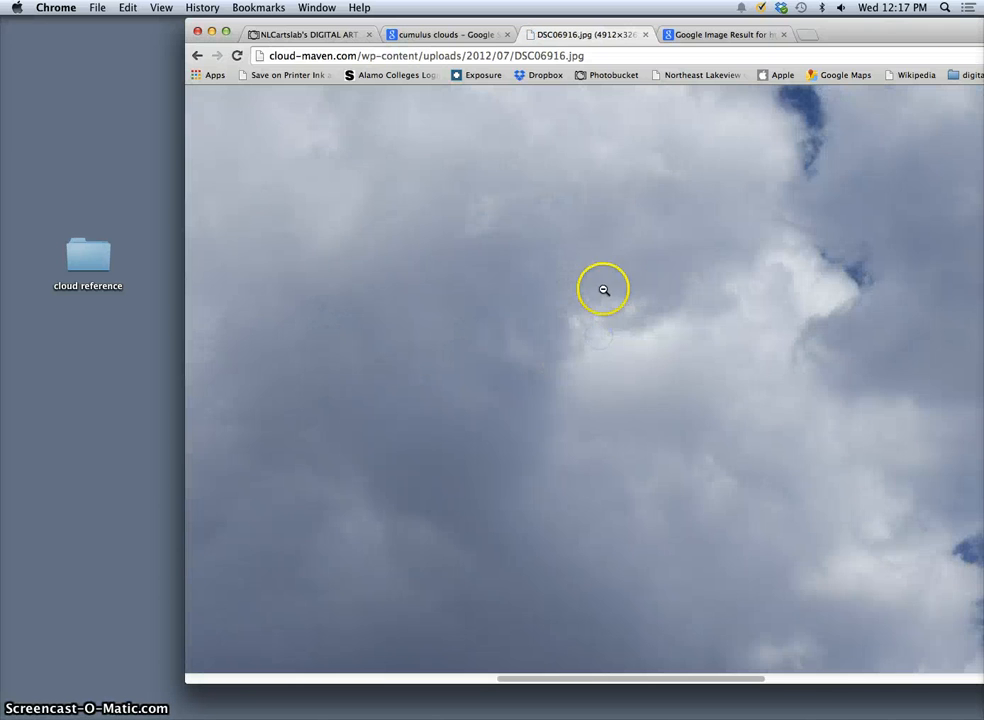
scroll(612, 295, "down", 10)
scroll(615, 297, "up", 10)
scroll(615, 301, "down", 5)
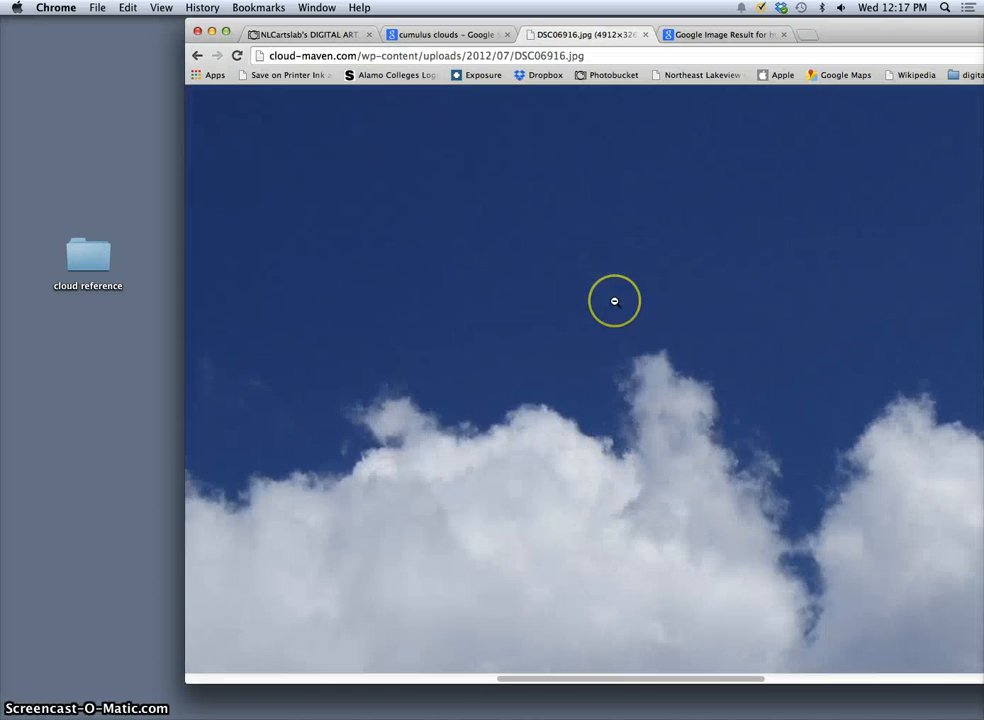
left_click_drag(568, 451, 88, 257)
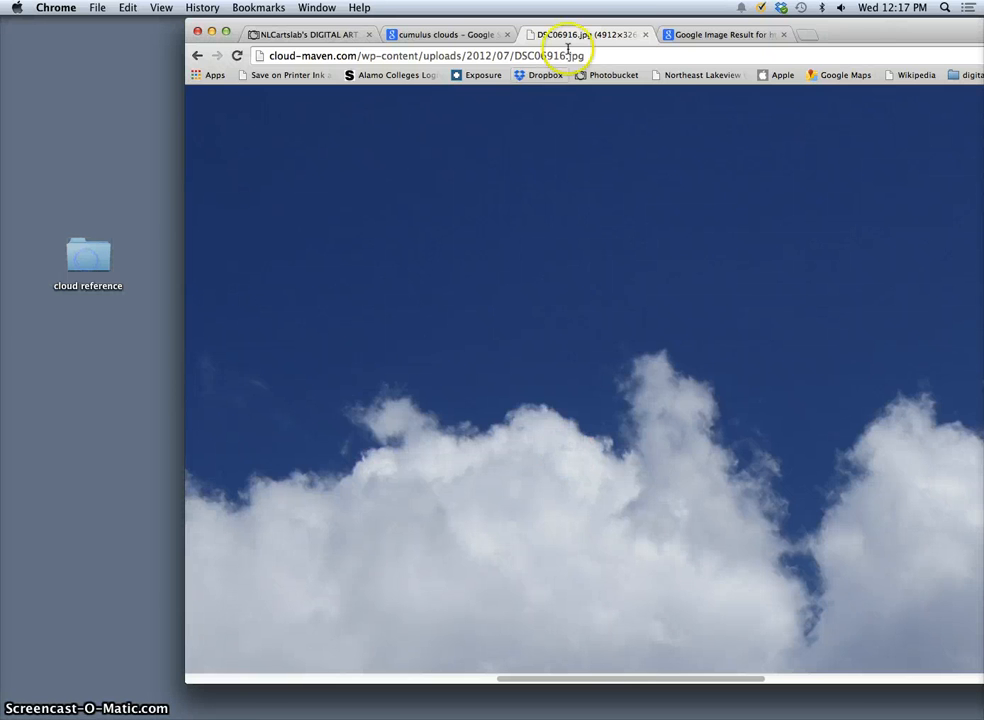
left_click(645, 35)
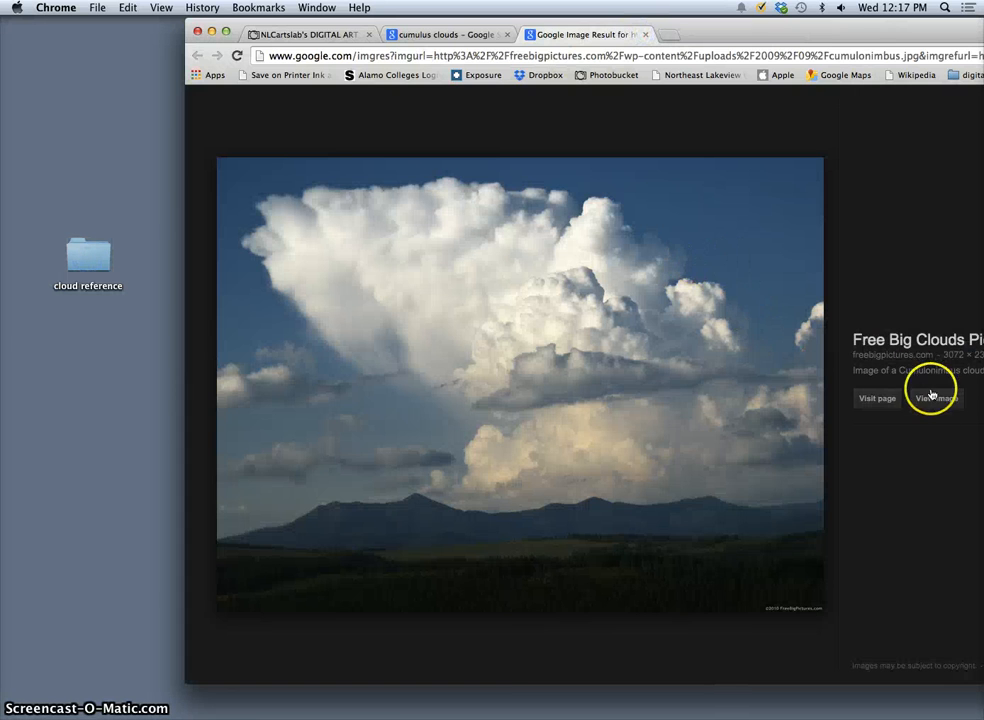
View cumulonimbus.jpg from freebigpictures.com at full size, save it into the cloud reference folder and close its tab.
left_click(931, 396)
left_click(622, 288)
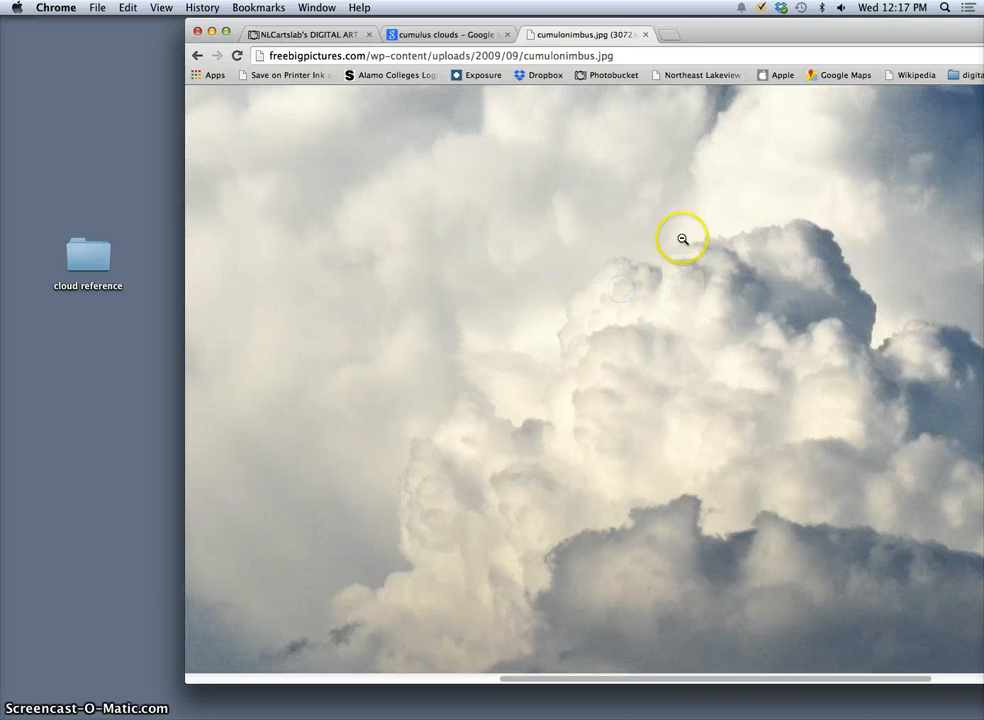
left_click_drag(86, 256, 86, 256)
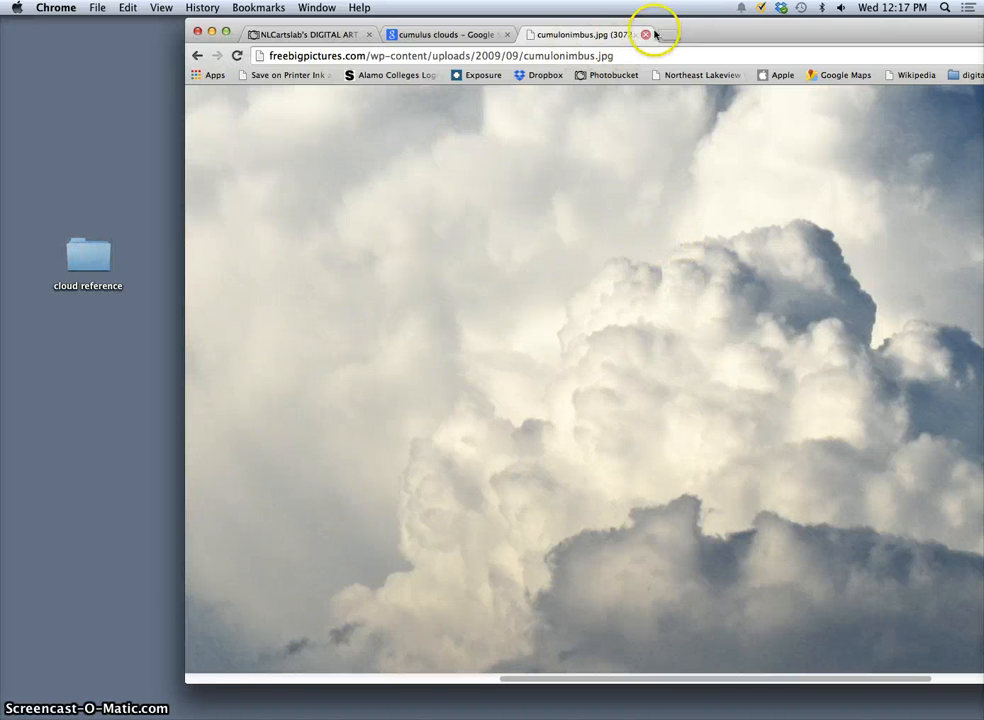
left_click(647, 34)
Find the flickr.com image of billowing grey-white cumulus further down the results and open it in a new tab.
scroll(684, 274, "down", 1)
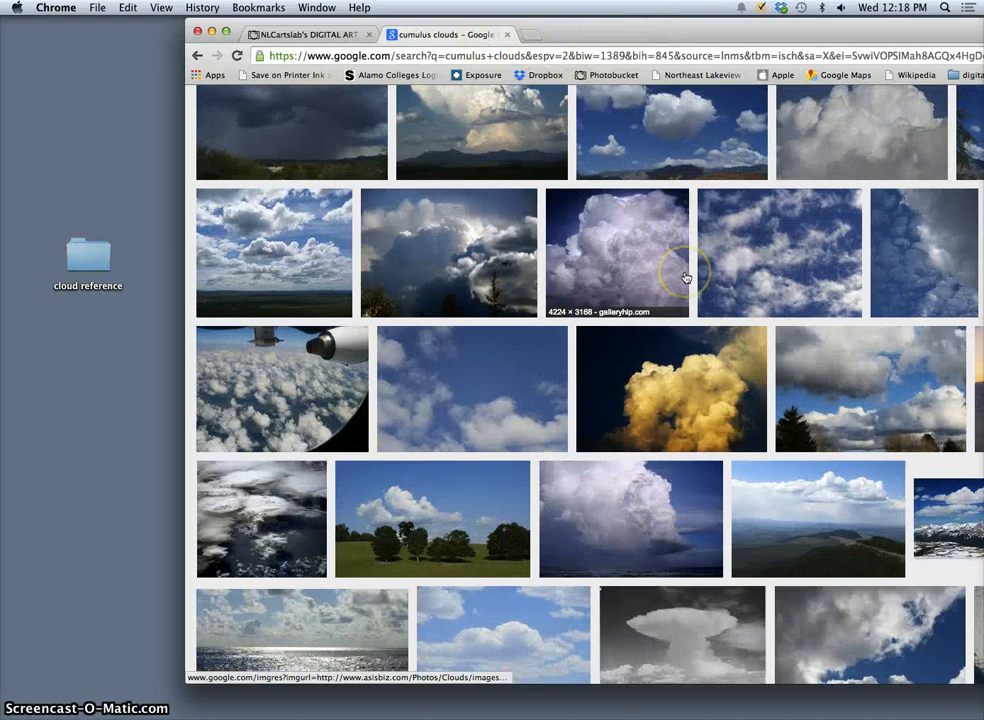
scroll(685, 277, "down", 10)
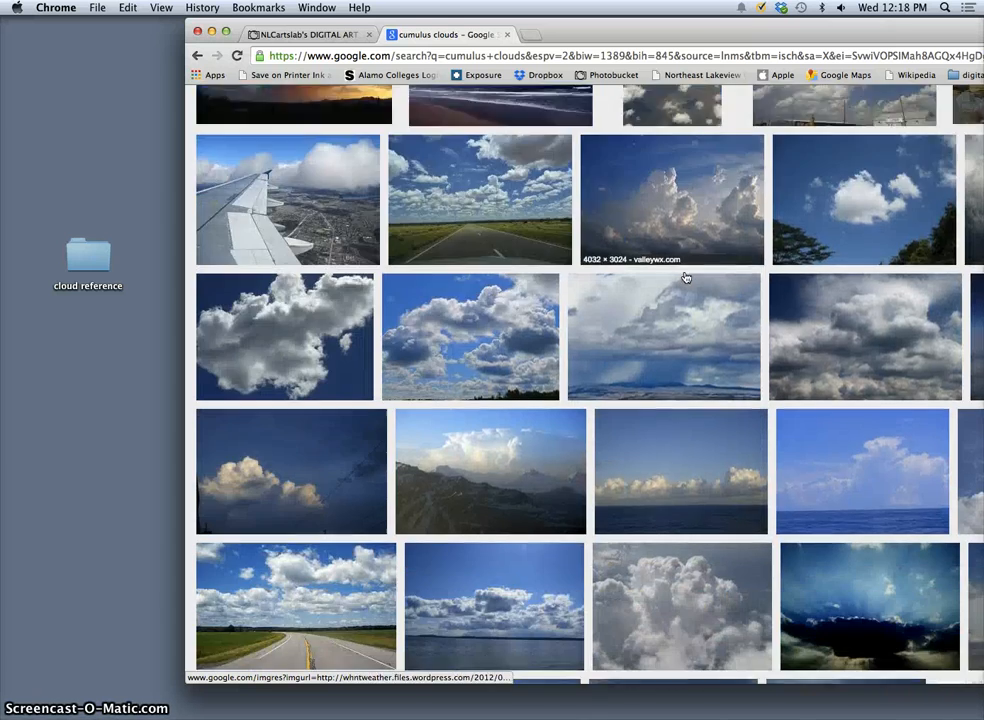
scroll(685, 277, "down", 5)
scroll(685, 277, "down", 1)
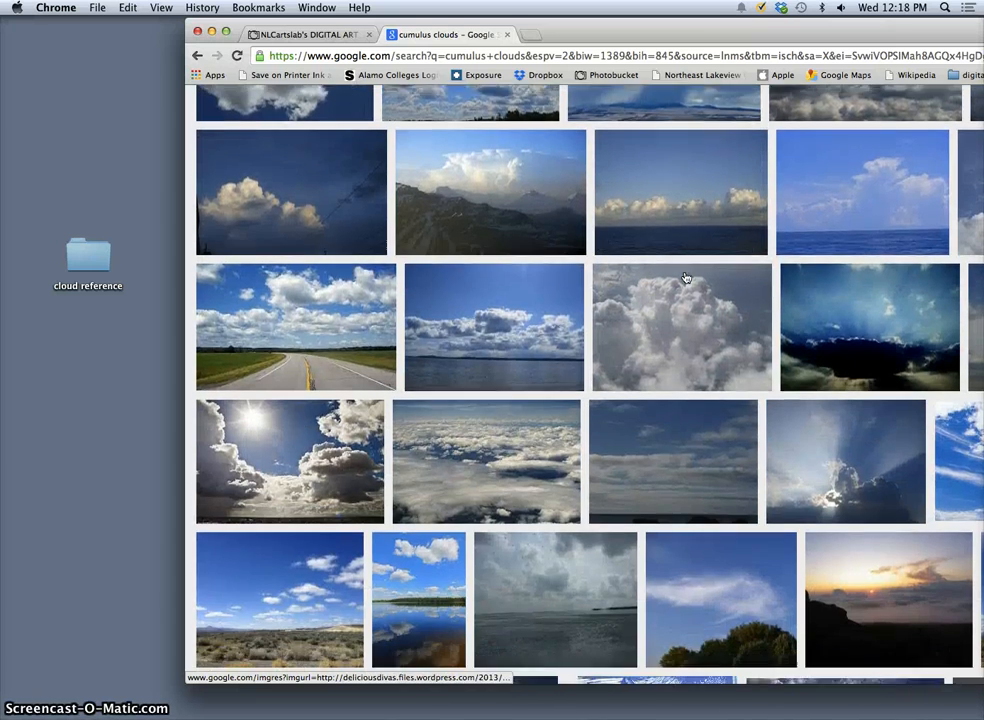
right_click(670, 292)
left_click(700, 305)
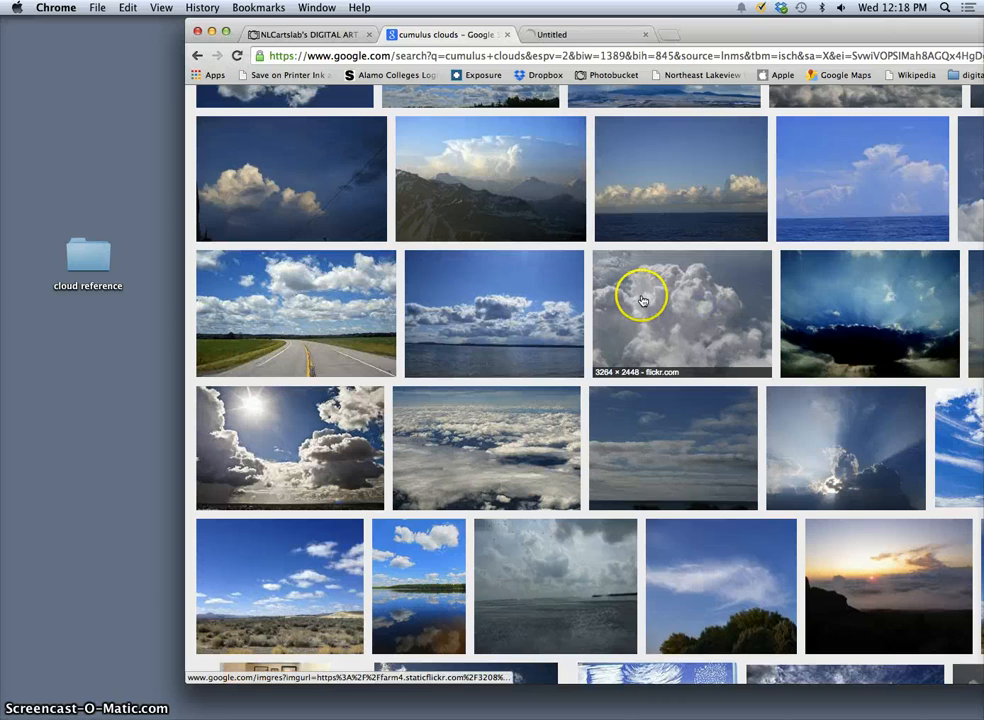
Find the tall 2848 × 4272 image of white cumulus on blue sky further down the results and open it in a new tab.
scroll(641, 295, "down", 10)
scroll(643, 300, "down", 1)
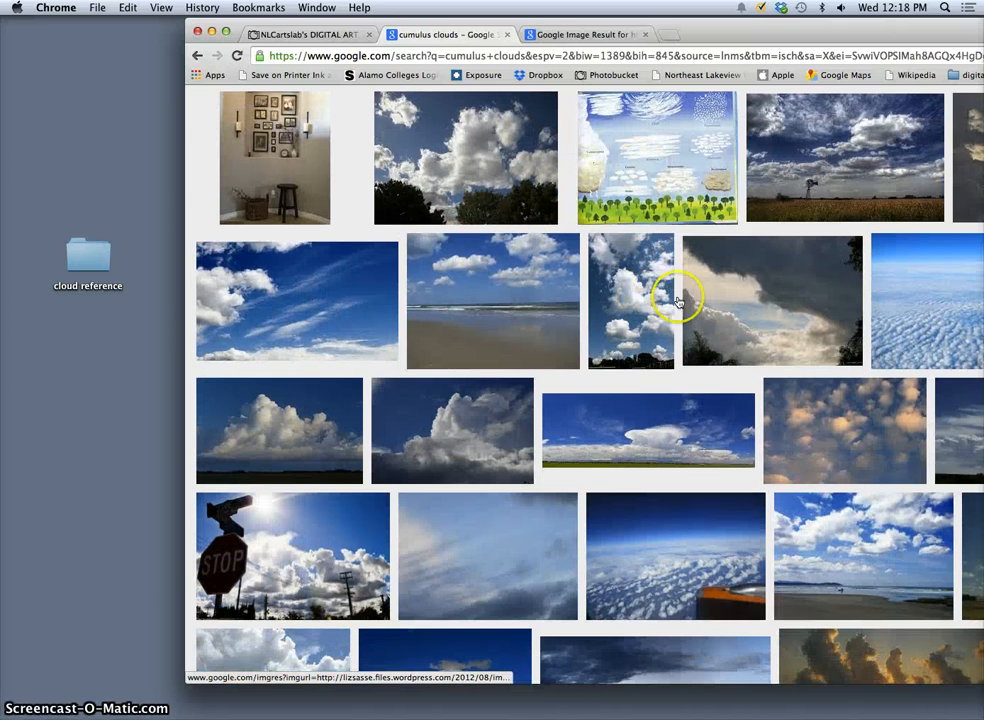
right_click(643, 297)
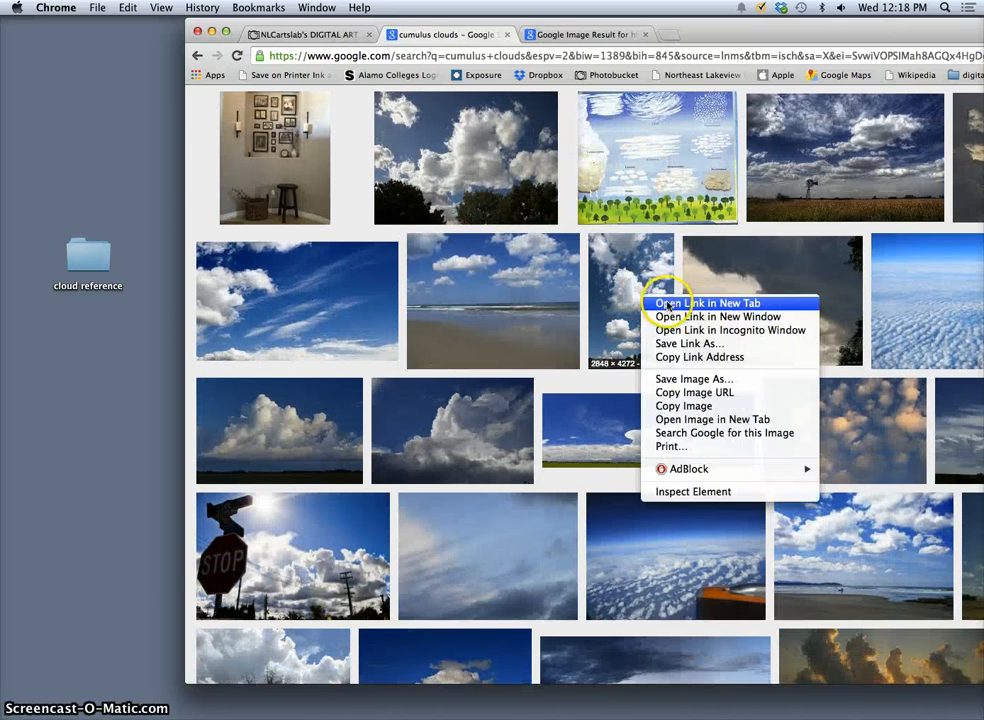
left_click(663, 303)
View the flickr.com image of billowing grey-white cumulus at its original size.
scroll(698, 285, "down", 2)
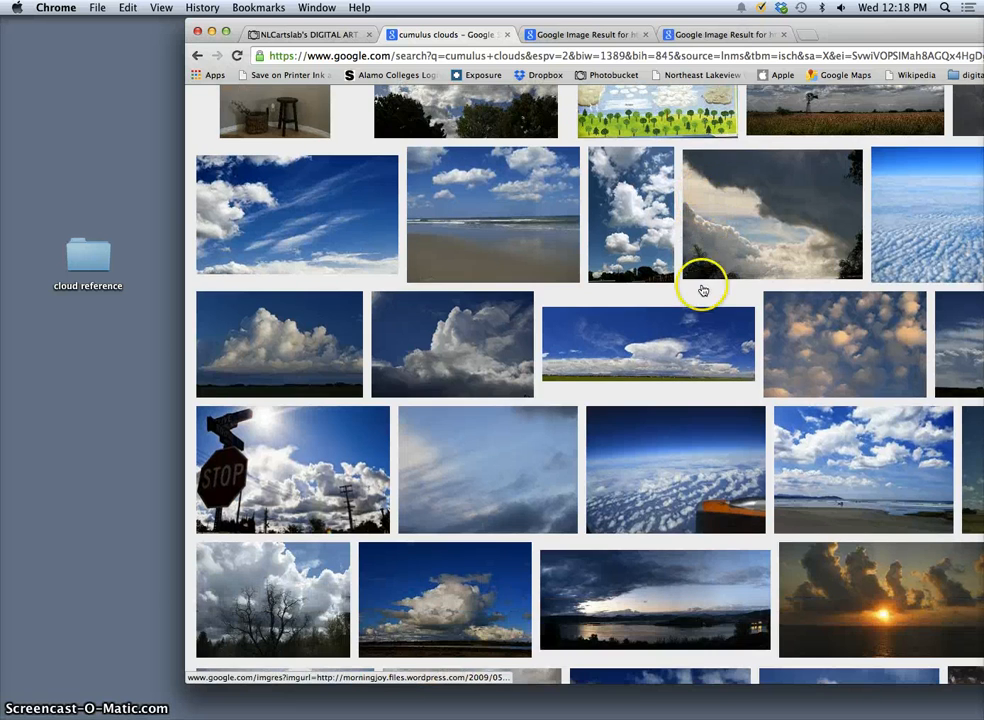
left_click(589, 35)
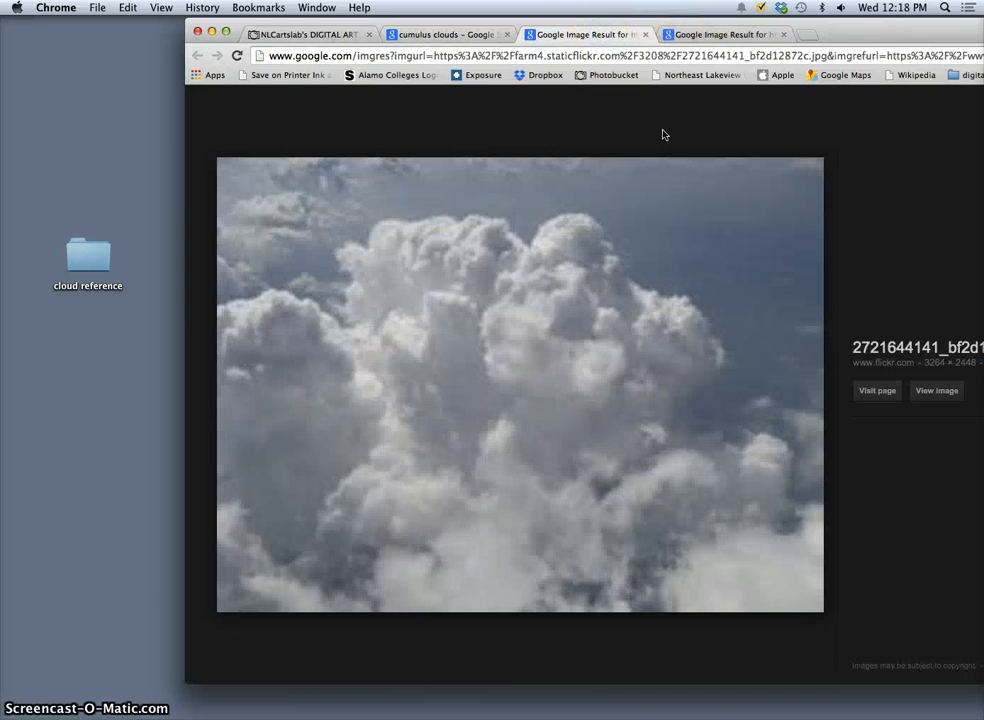
left_click(939, 392)
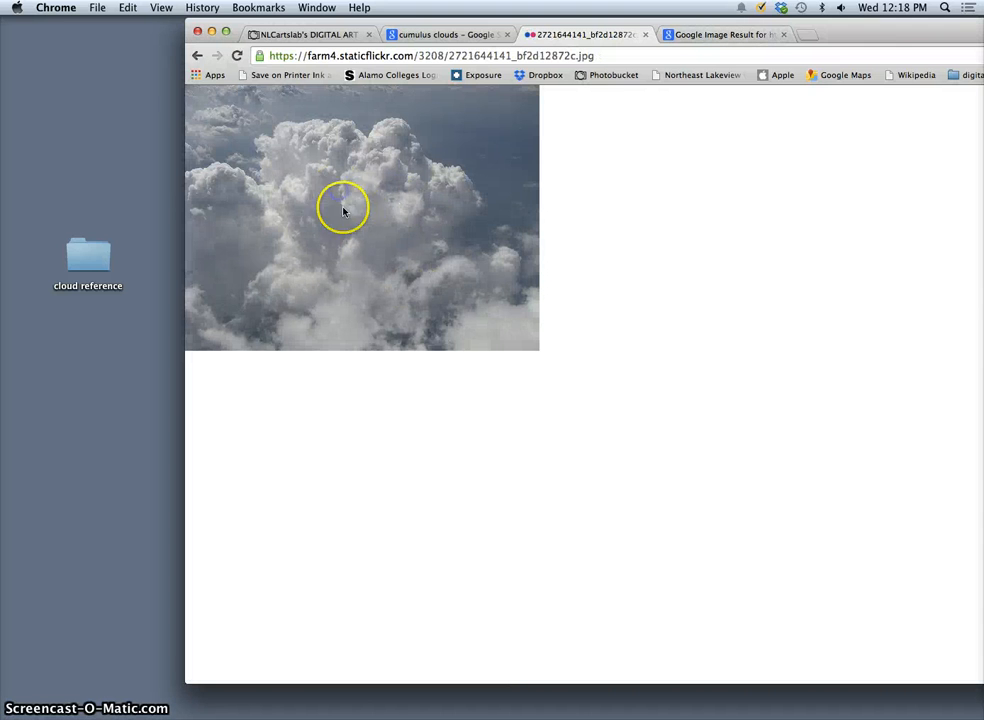
Inspect img_5115.jpg at full size, save it into the cloud reference folder and close its tab.
left_click(707, 35)
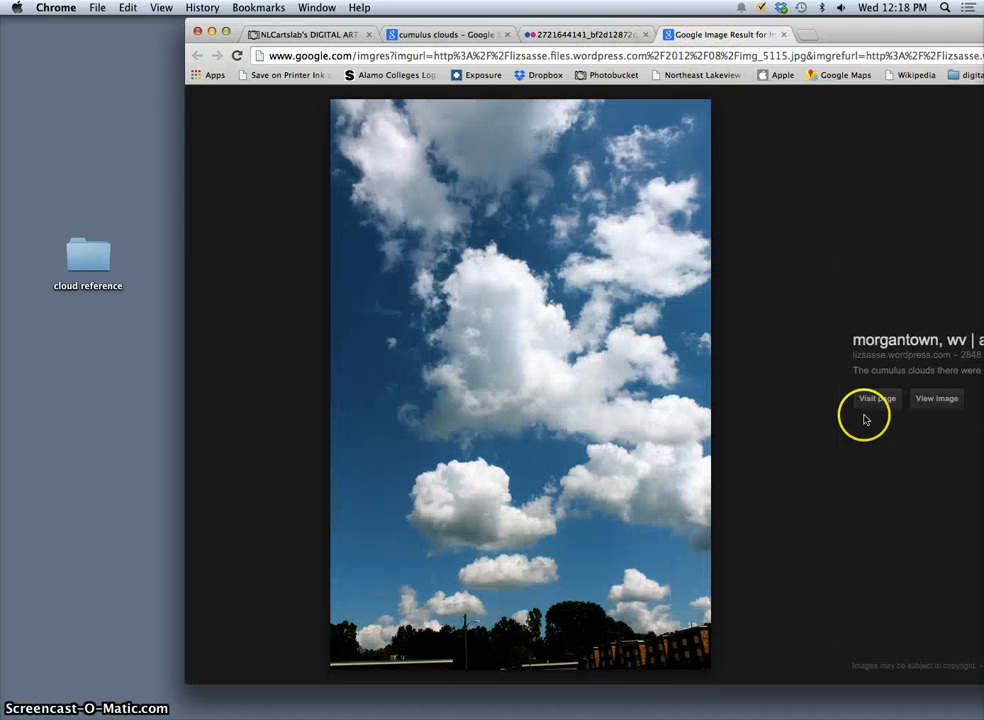
left_click(922, 402)
left_click(452, 302)
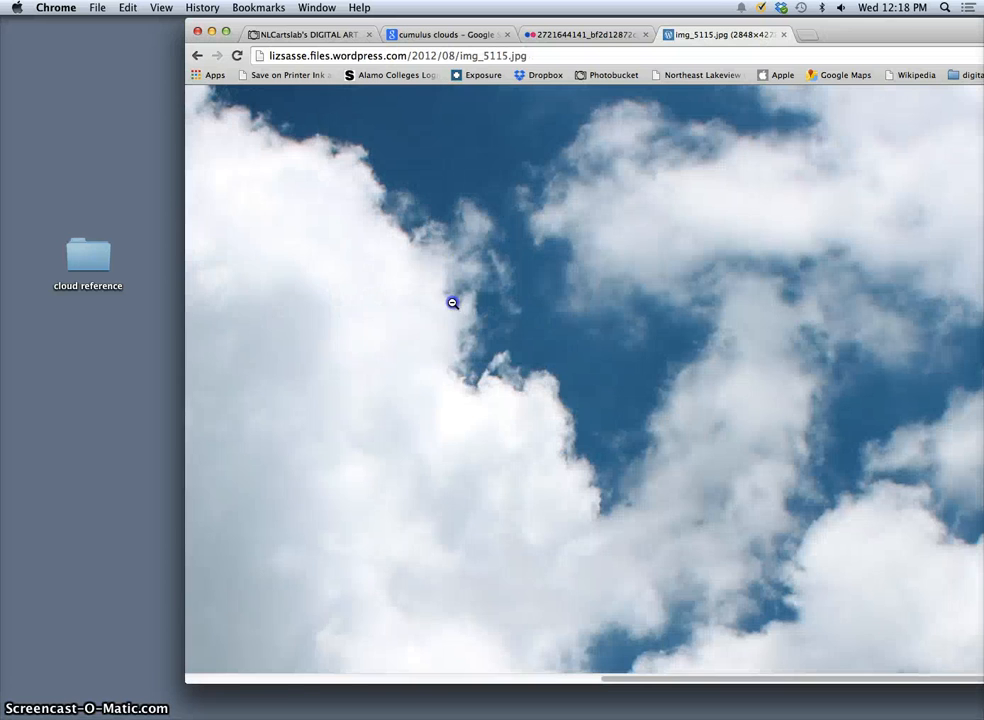
scroll(479, 321, "left", 10)
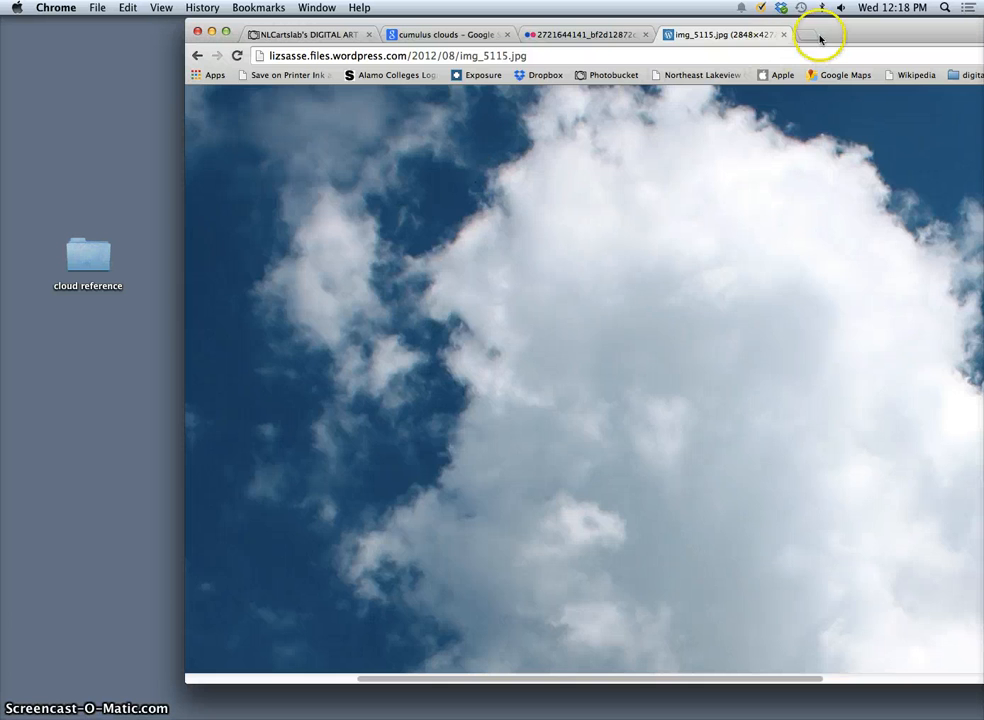
left_click(786, 35)
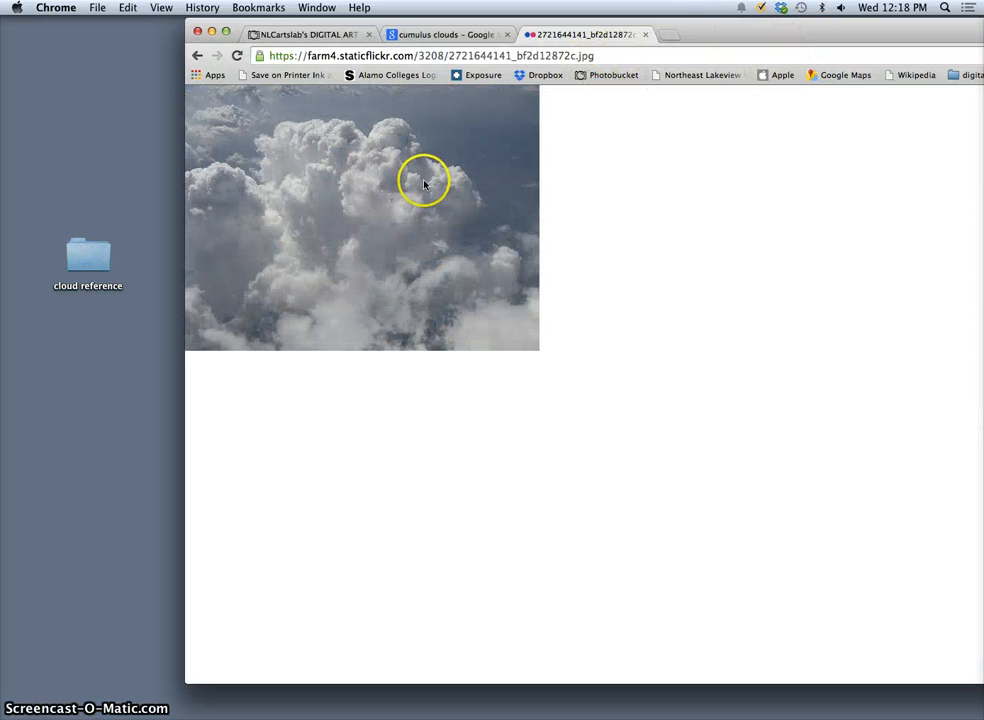
Close the flickr image's tab, minimize the browser and bring up the creature collage document in Photoshop.
left_click(648, 36)
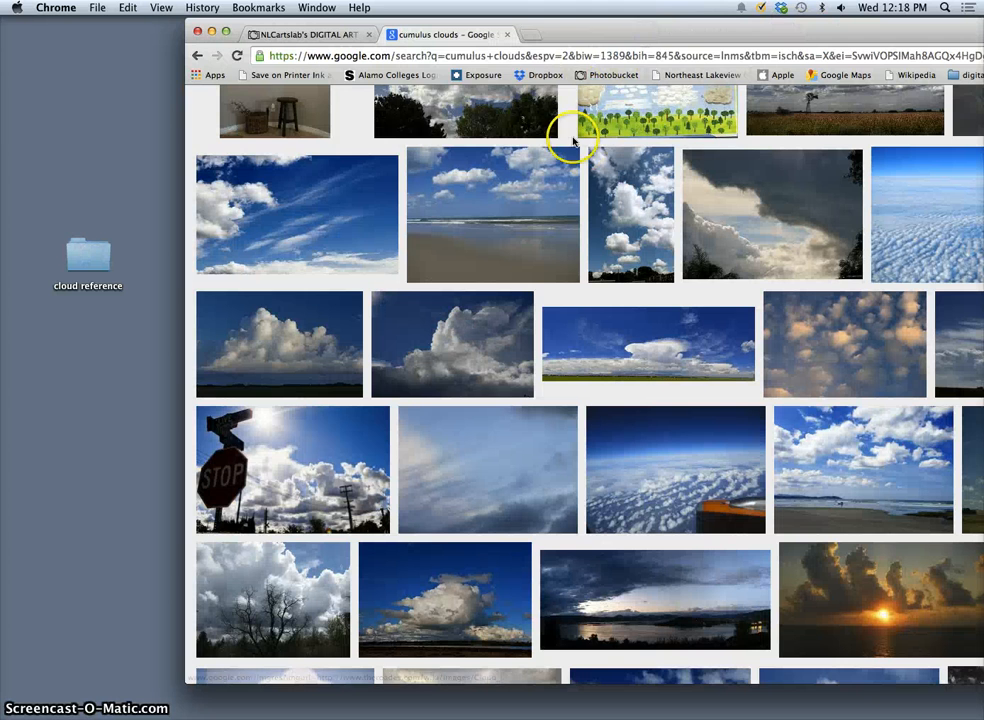
left_click(211, 33)
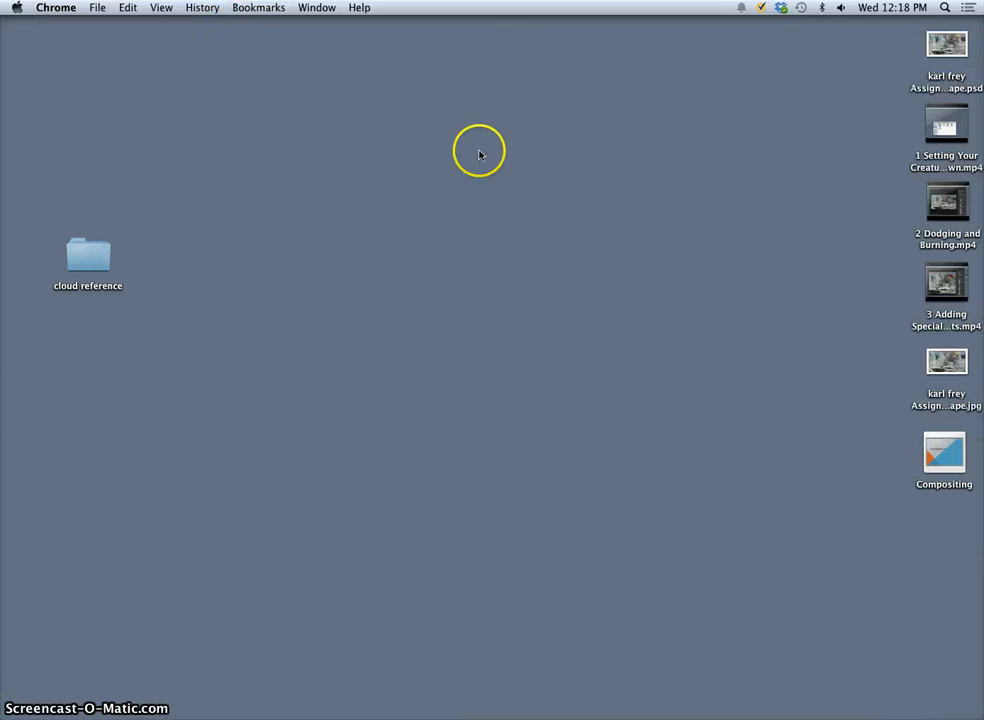
mouse_move(428, 708)
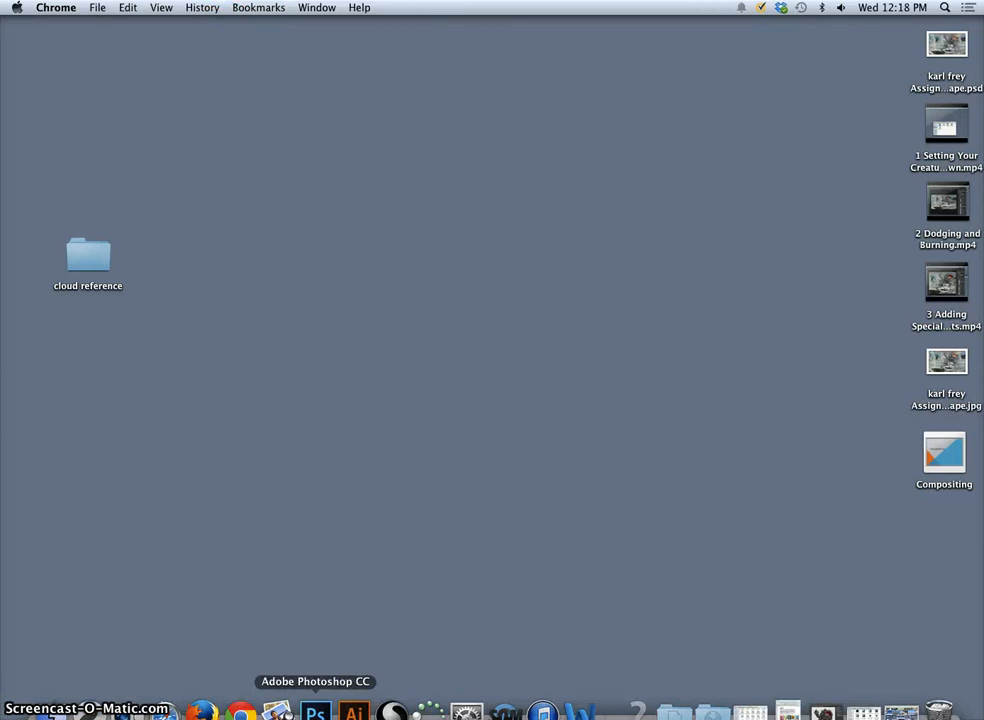
left_click(825, 707)
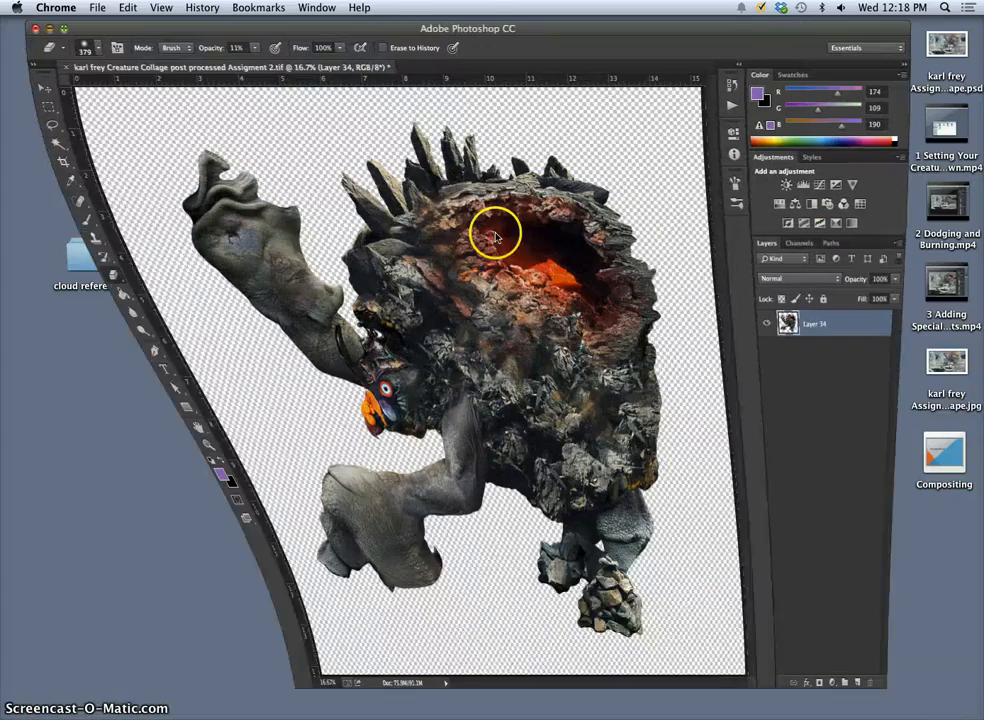
left_click_drag(428, 33, 516, 29)
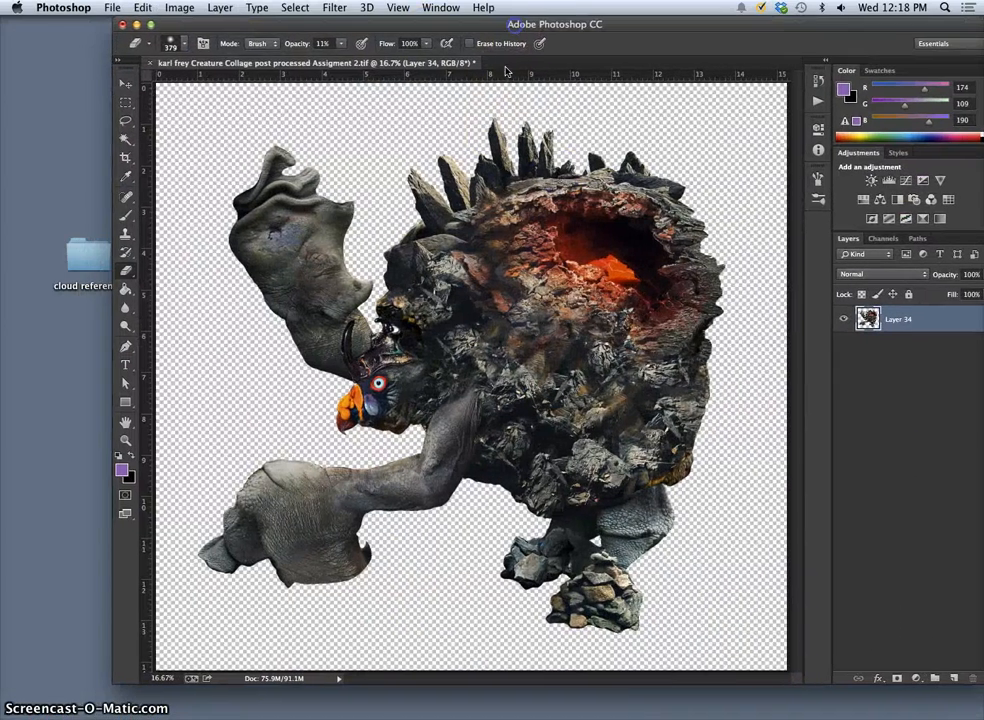
Check the creature collage's pixel dimensions and resolution in Image Size.
left_click(180, 7)
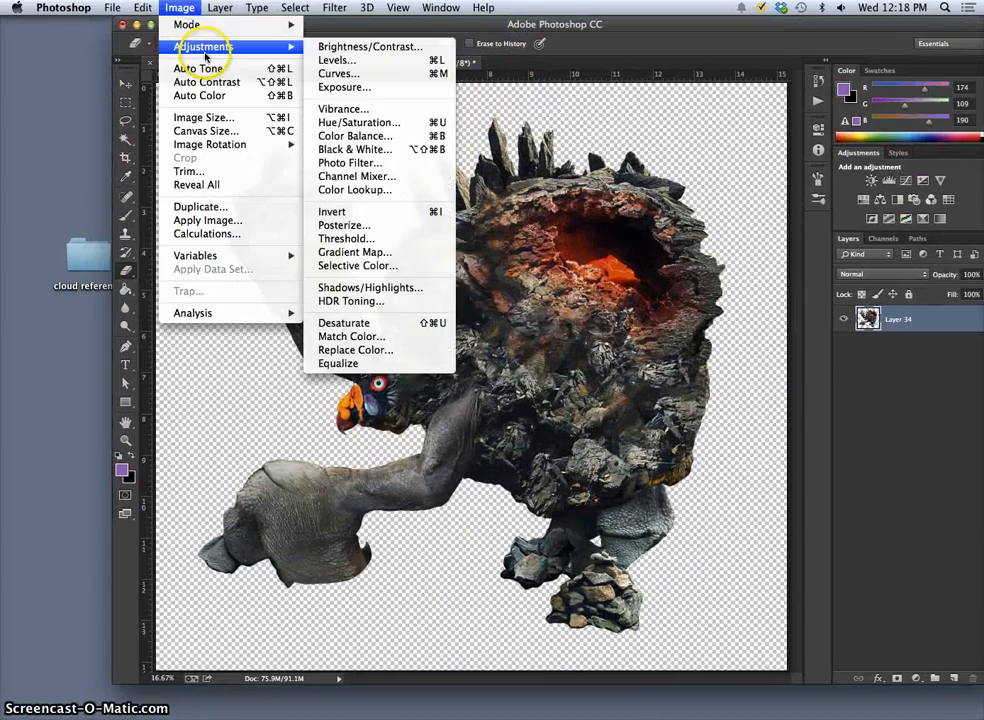
left_click(241, 118)
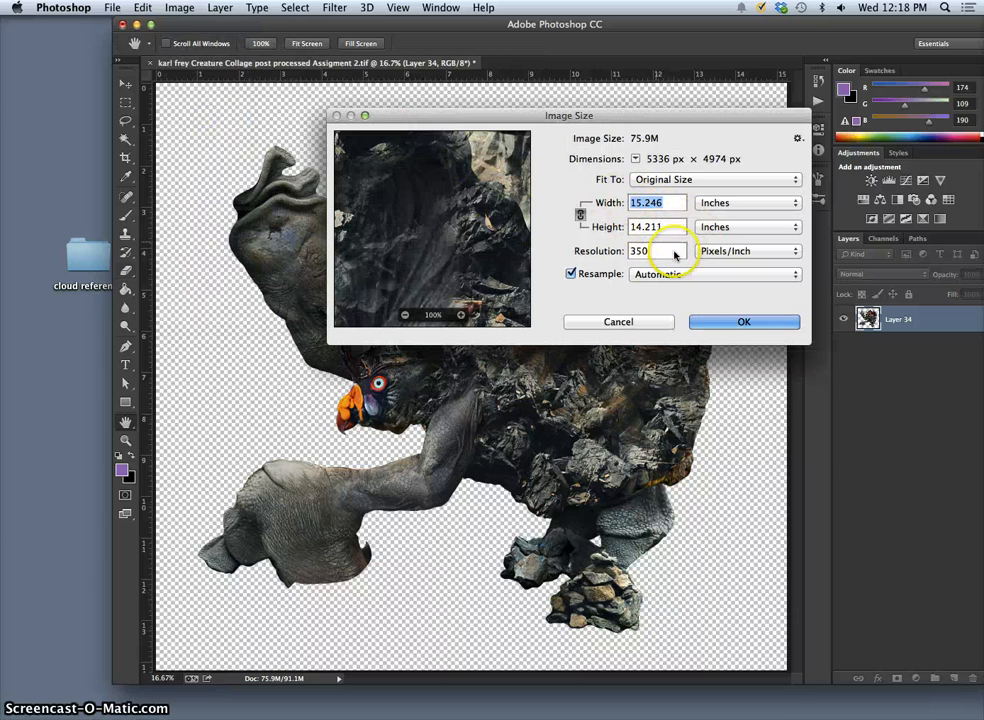
left_click(731, 333)
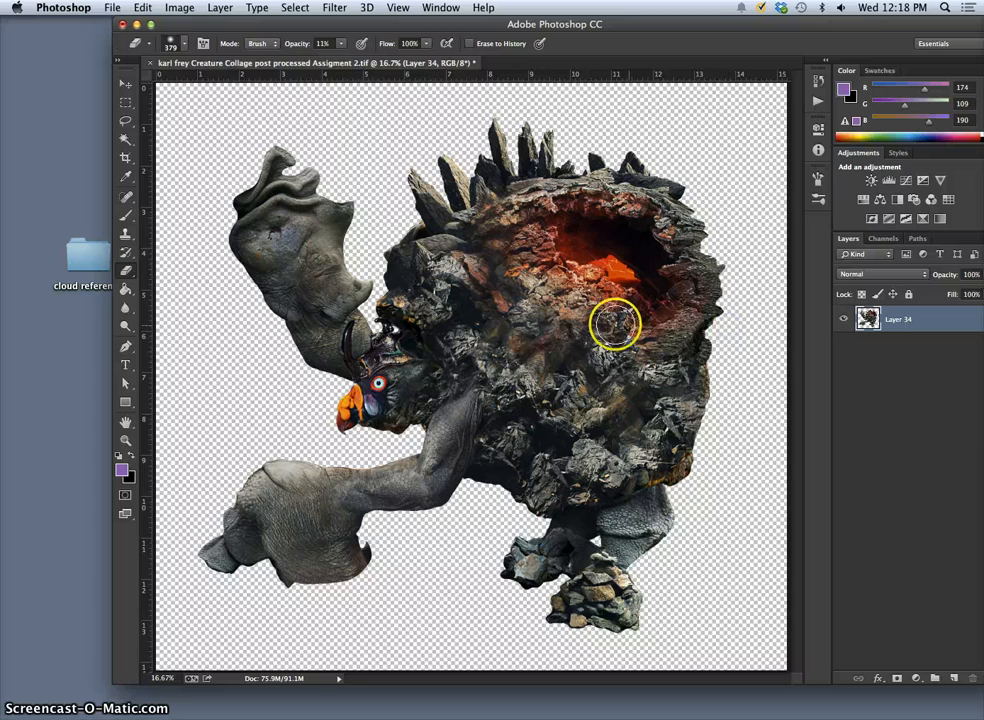
Open the cloud reference folder beside the collage, set its icon size to 224 × 224 and enlarge its window.
key("super+minus")
key("super+minus")
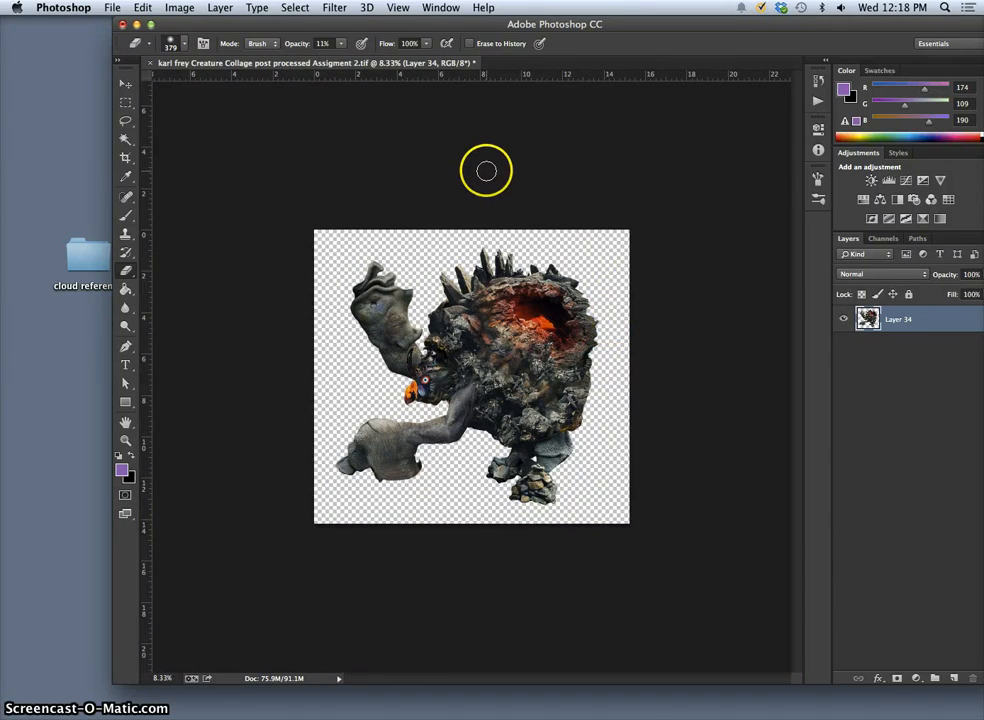
left_click(95, 252)
double_click(103, 254)
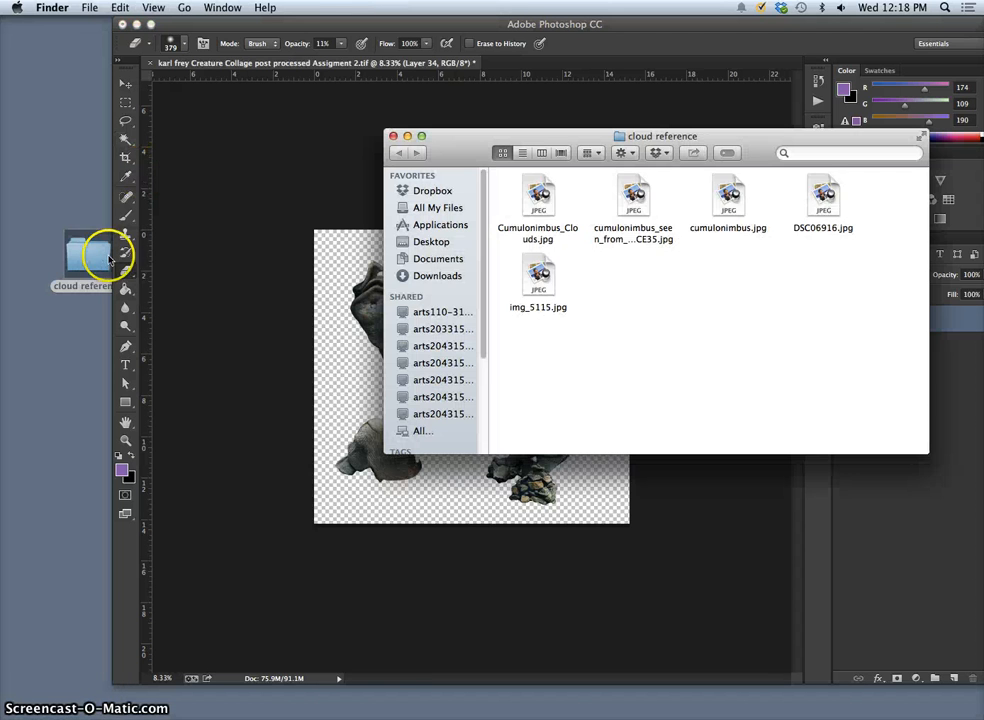
left_click_drag(706, 140, 378, 103)
left_click(290, 119)
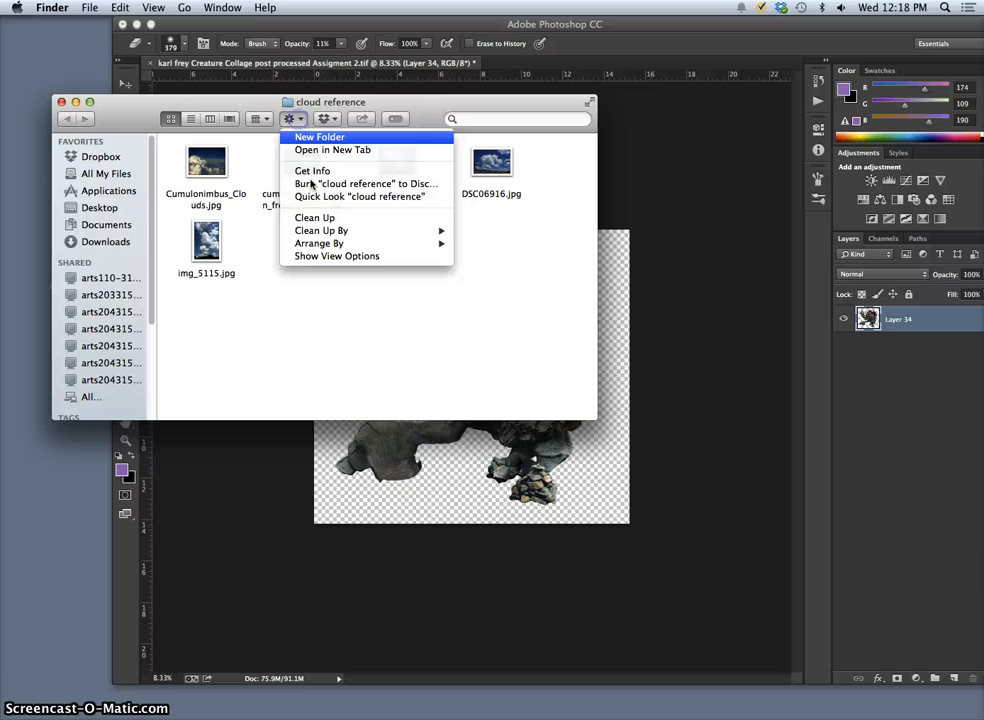
left_click(320, 256)
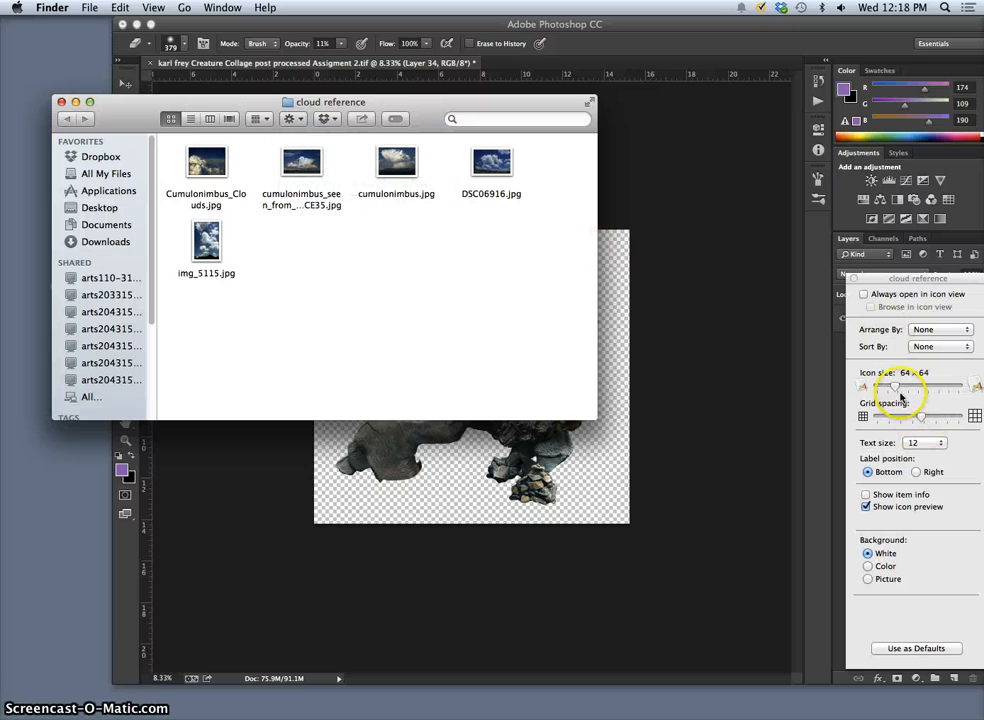
left_click_drag(897, 386, 932, 385)
left_click_drag(594, 416, 840, 632)
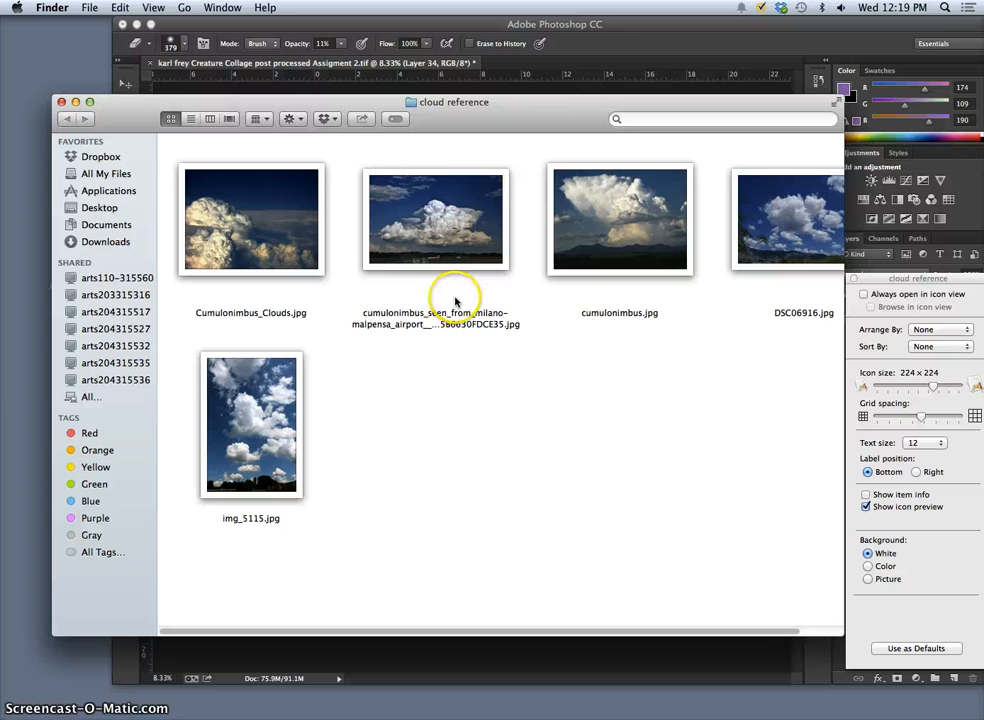
Place the cumulonimbus_seen_from_milano-malpensa_airport image from the cloud reference folder into the creature collage document.
left_click(437, 224)
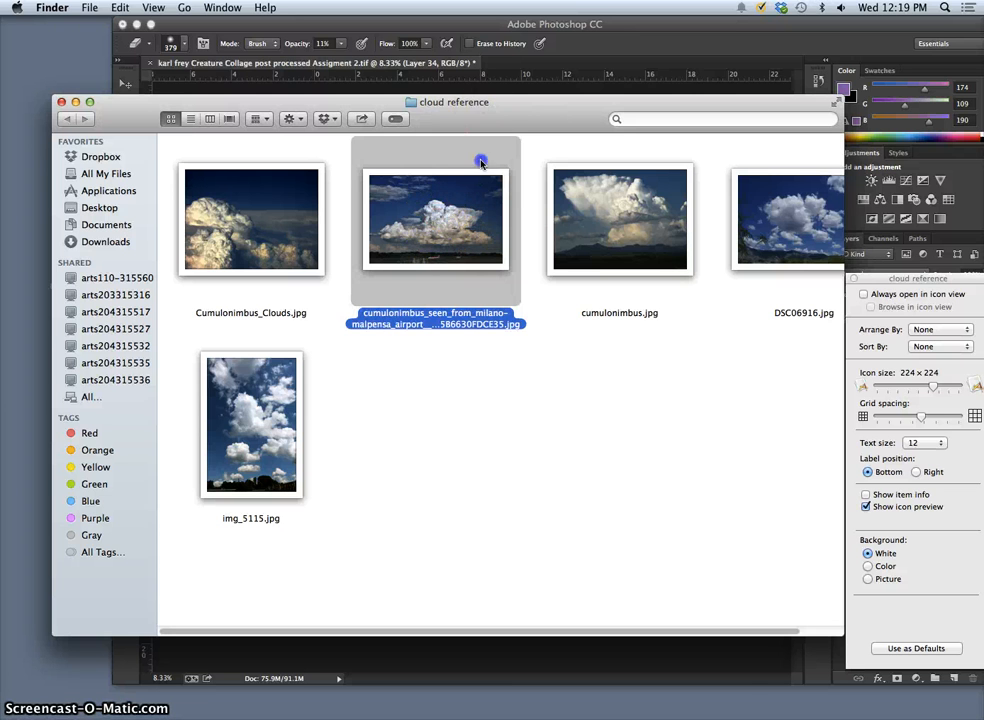
left_click_drag(491, 119, 443, 476)
left_click_drag(387, 578, 465, 392)
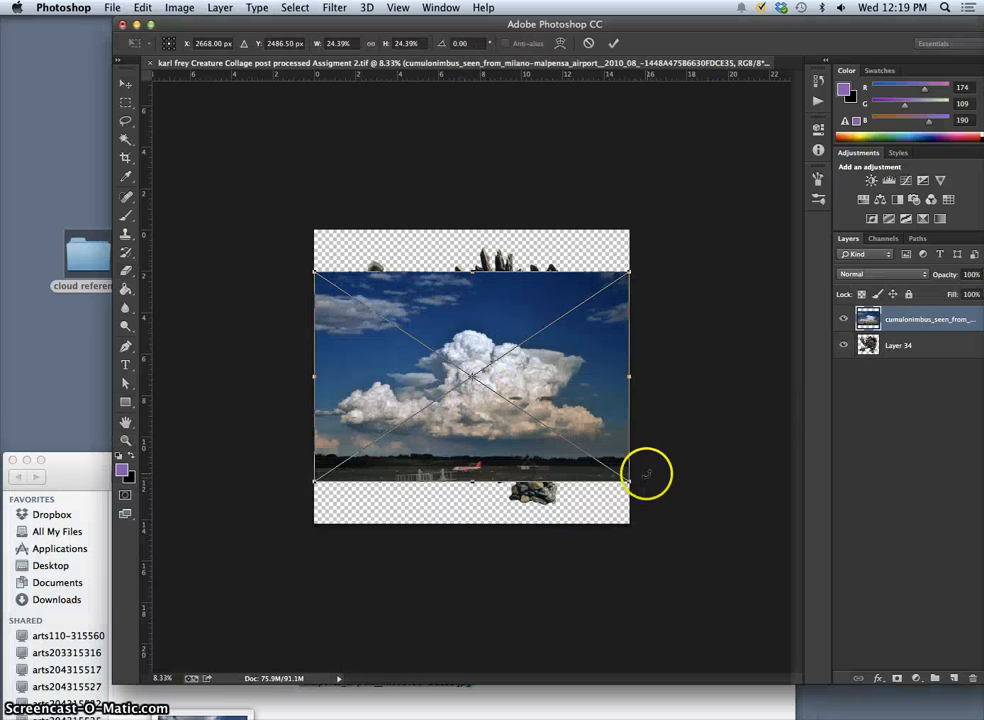
Scale the placed cloud image proportionally to about 74.76% so it extends well beyond the canvas on all sides.
left_click_drag(626, 481, 756, 646)
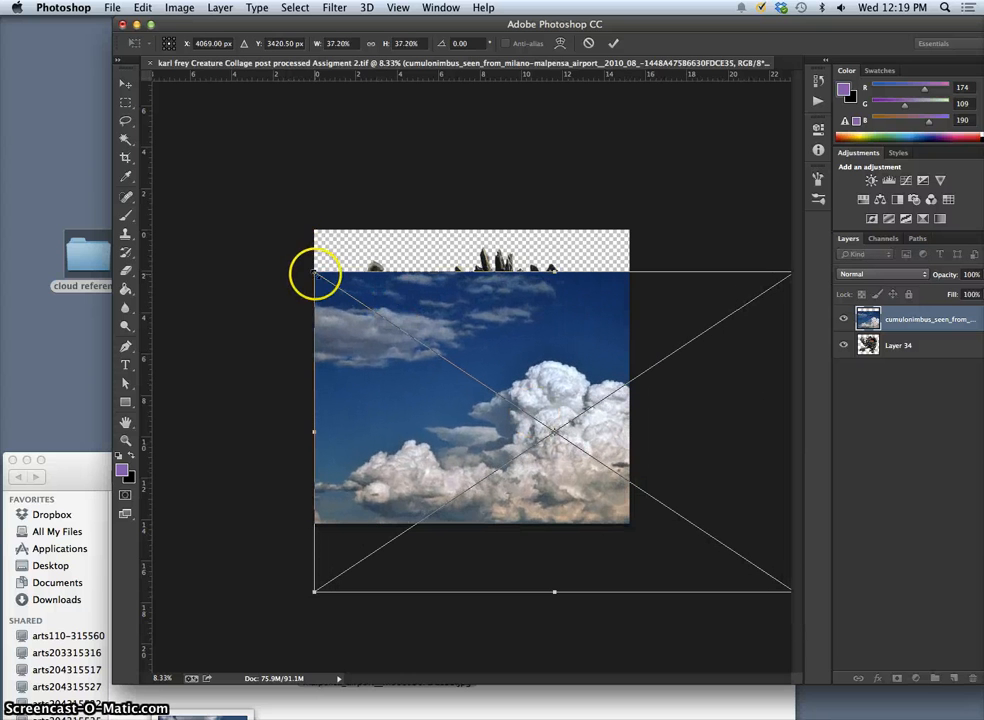
left_click_drag(316, 272, 95, 12)
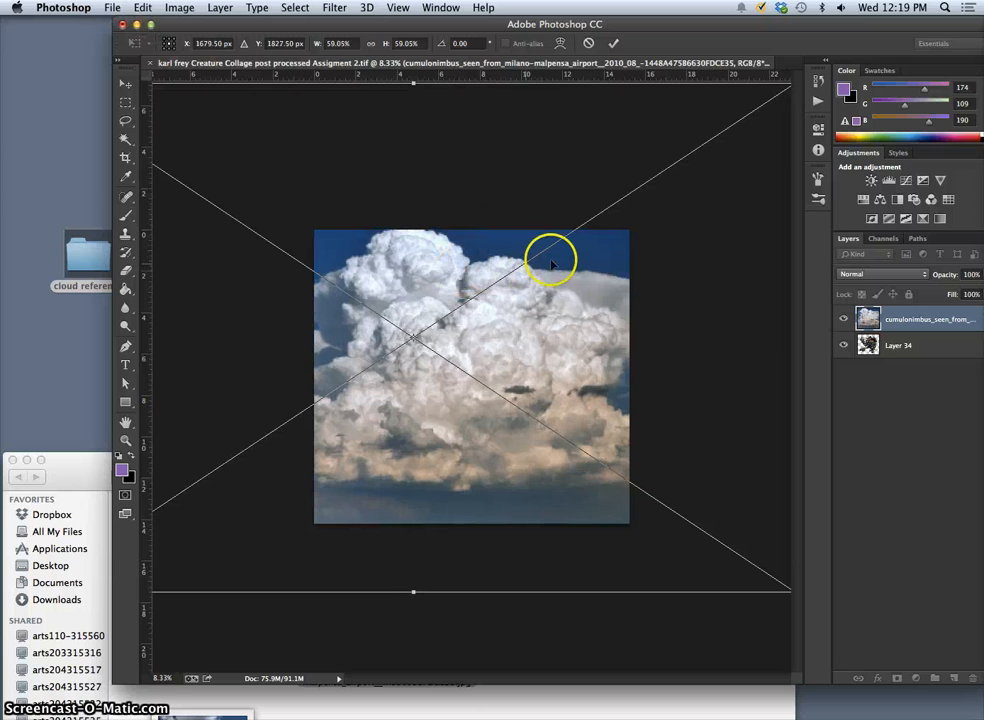
key("super+minus")
key("super+minus")
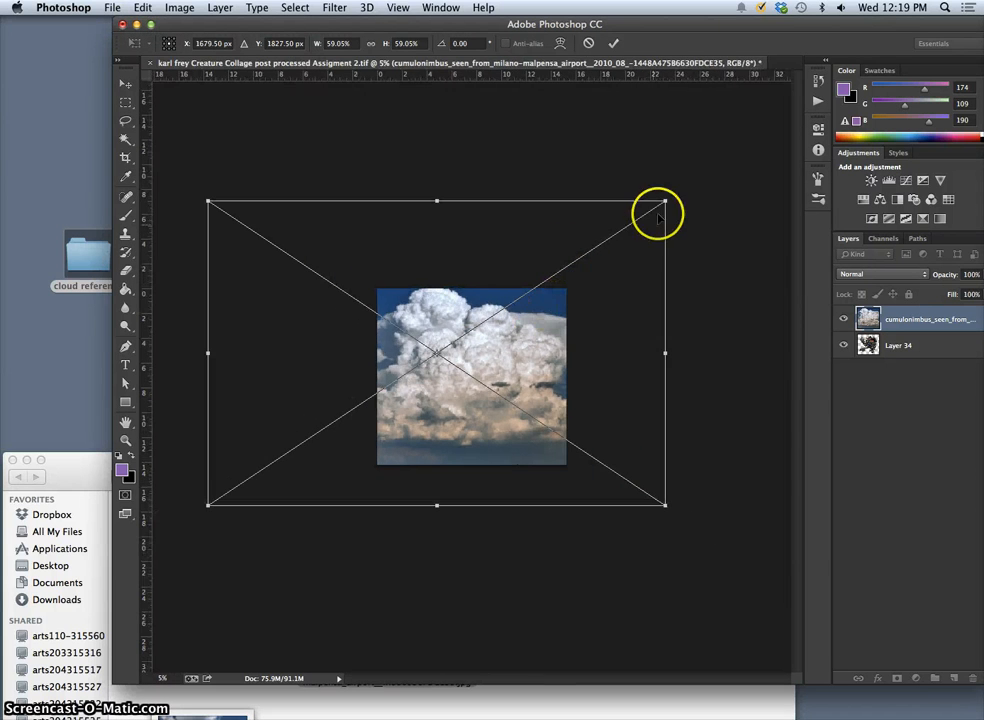
left_click_drag(665, 201, 713, 169)
left_click_drag(208, 507, 165, 548)
left_click_drag(713, 538, 739, 554)
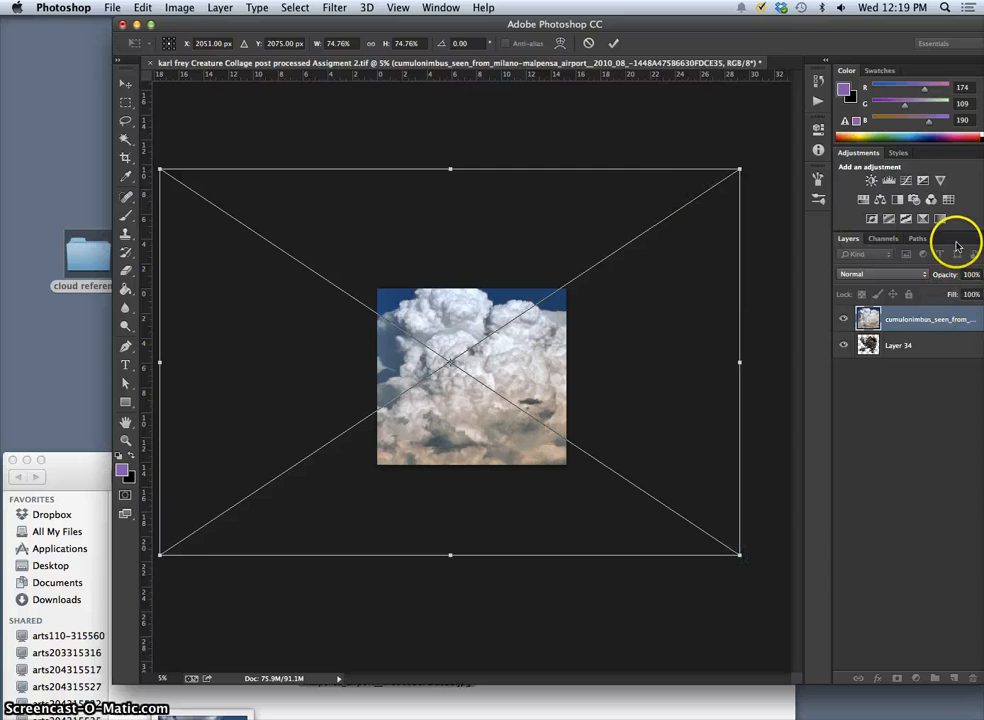
Lower the cloud layer's opacity to 74% to see the creature through it while positioning.
left_click_drag(825, 24, 745, 30)
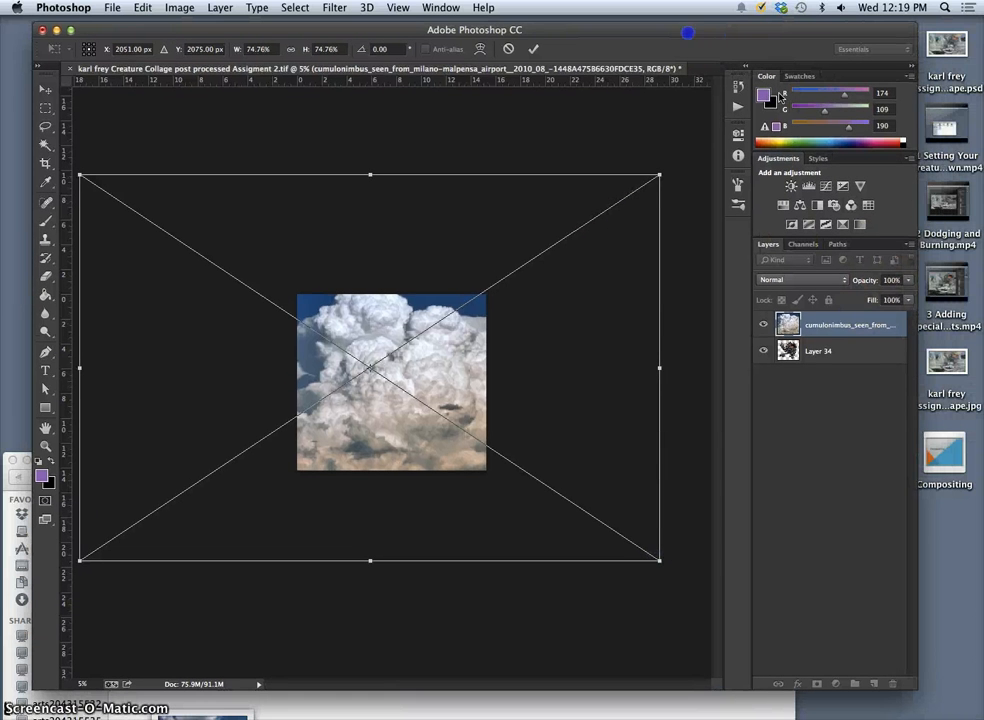
left_click(910, 281)
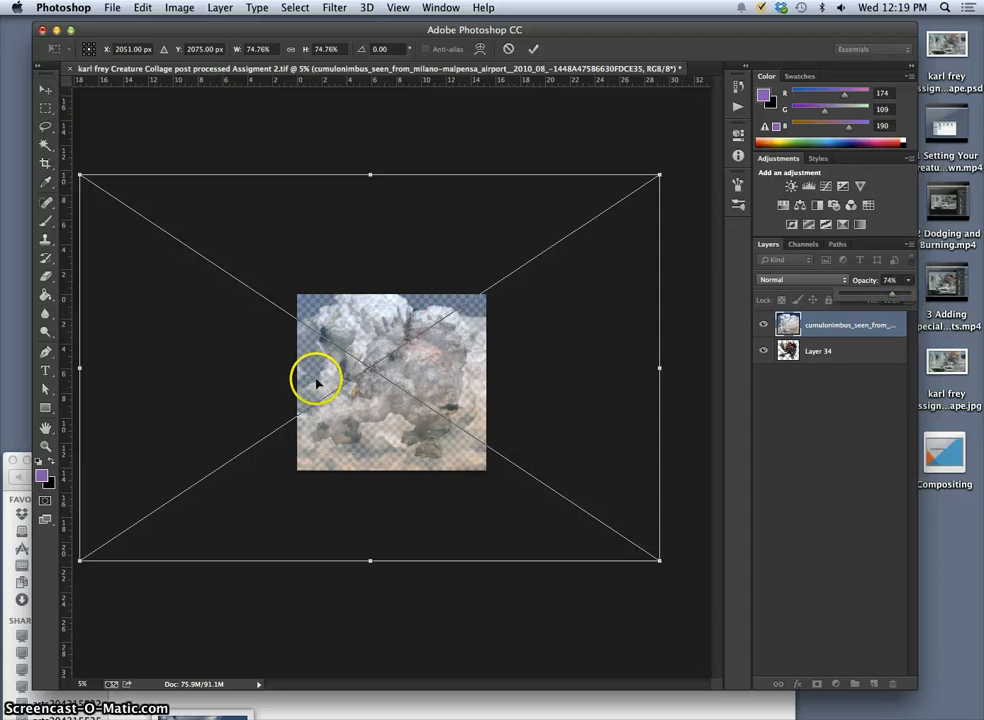
key("super+plus")
key("super+plus")
key("super+plus")
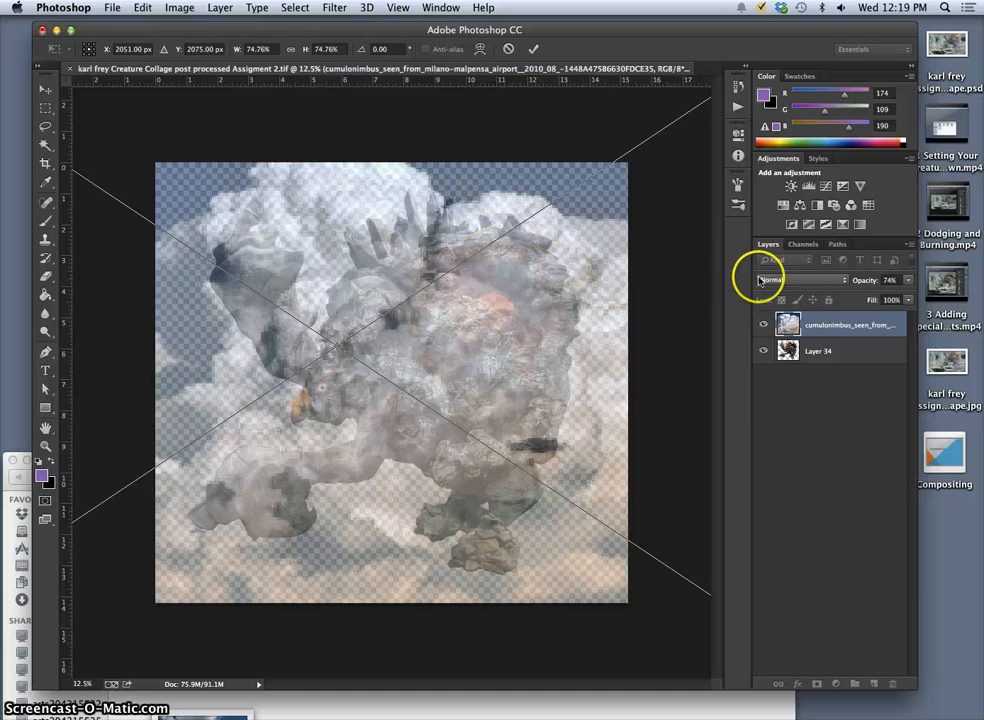
Move the cloud image slightly upward to Y 1955 px and commit the placement.
left_click_drag(559, 333, 559, 325)
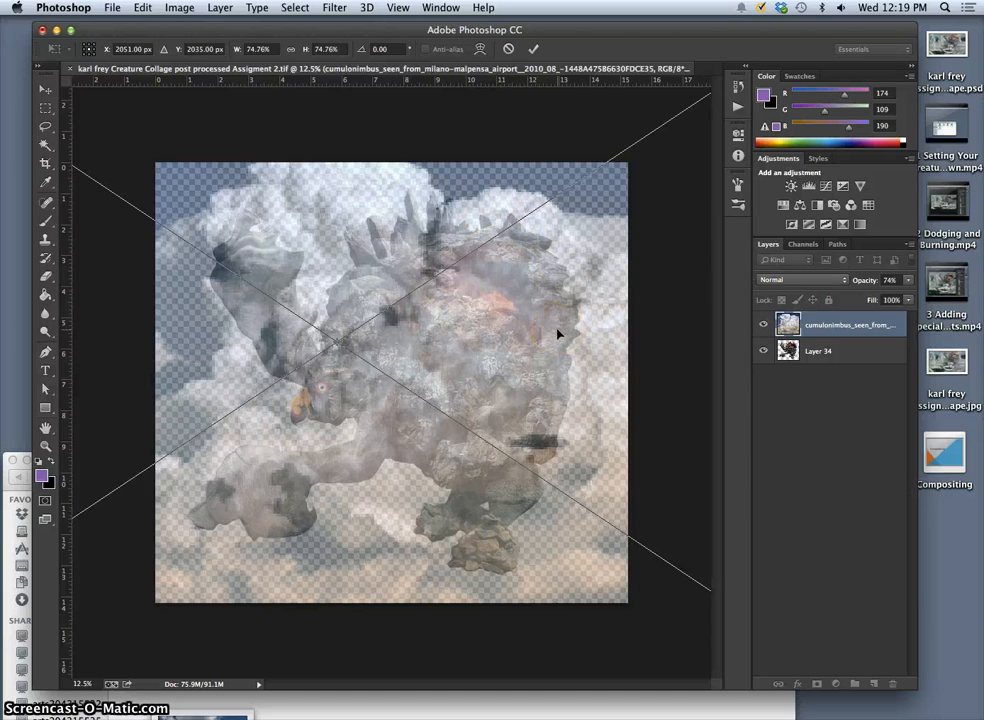
key("Up")
key("Up")
key("Up")
key("Up")
key("Up")
key("Up")
key("Up")
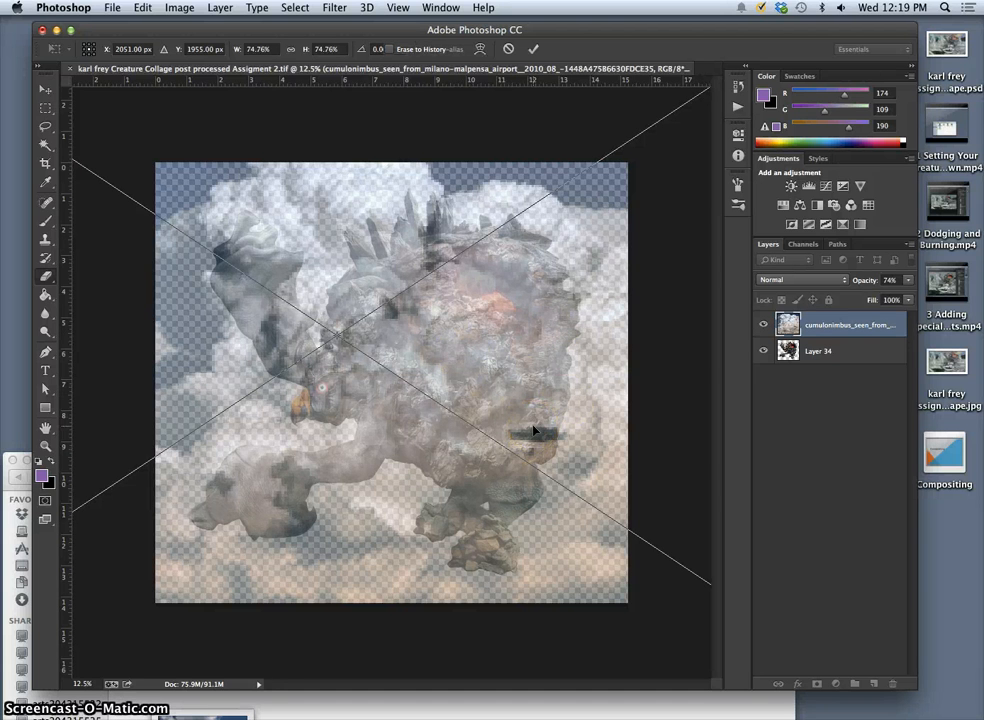
key("Return")
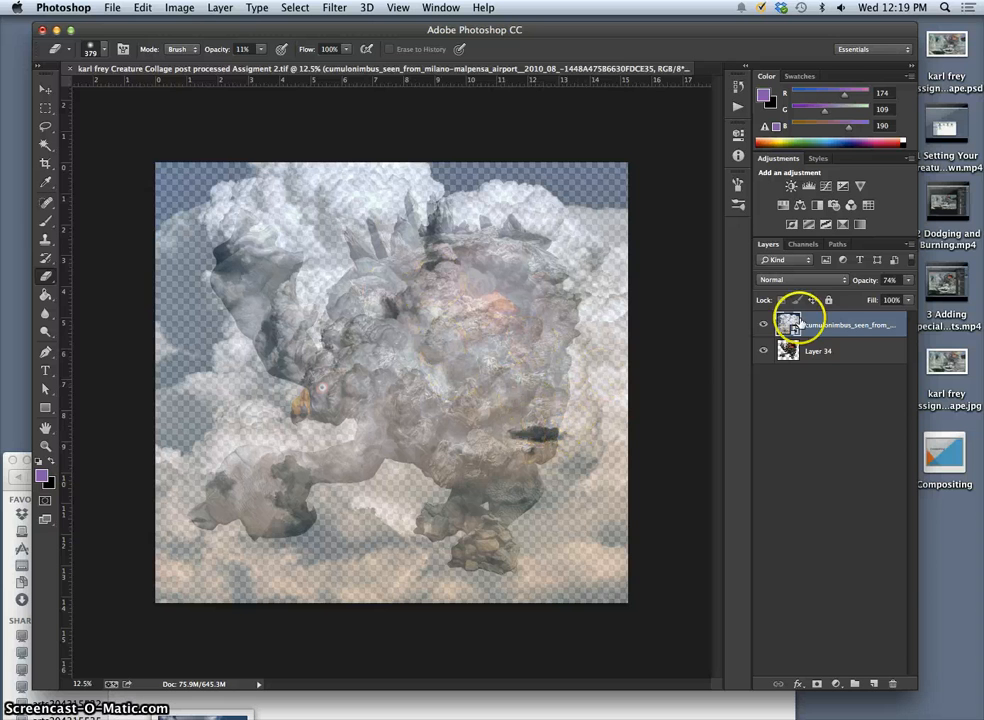
Restore the cloud layer's opacity to 100%.
left_click(906, 283)
mouse_move(890, 294)
left_mouse_down()
mouse_move(858, 298)
mouse_move(899, 300)
left_mouse_up()
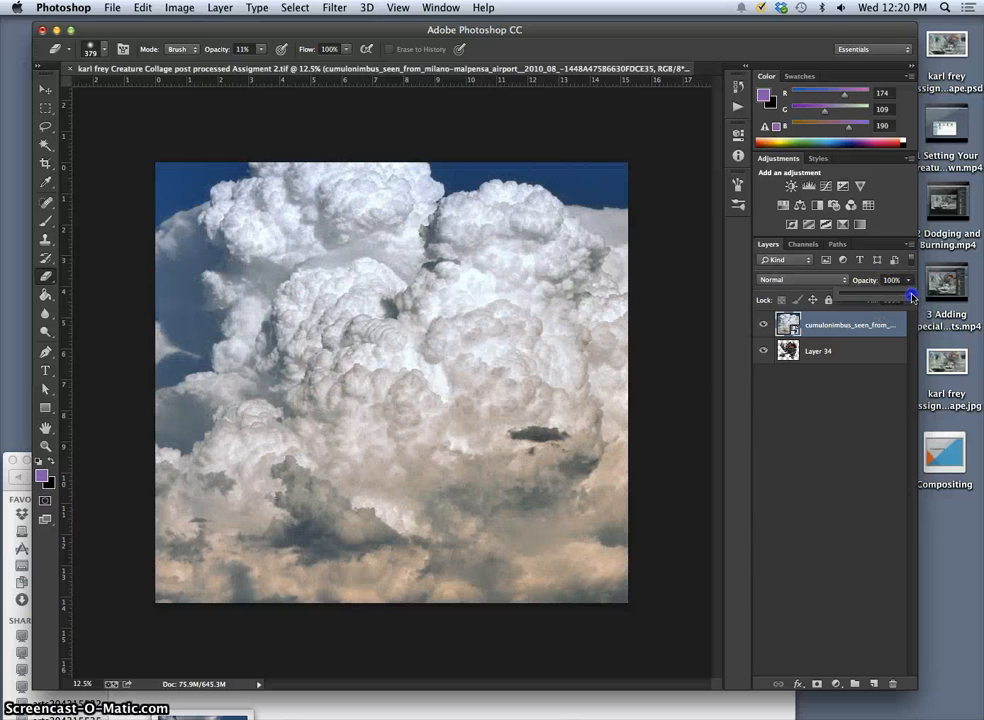
Rasterize the cumulonimbus cloud layer so its pixels can be edited directly.
right_click(857, 329)
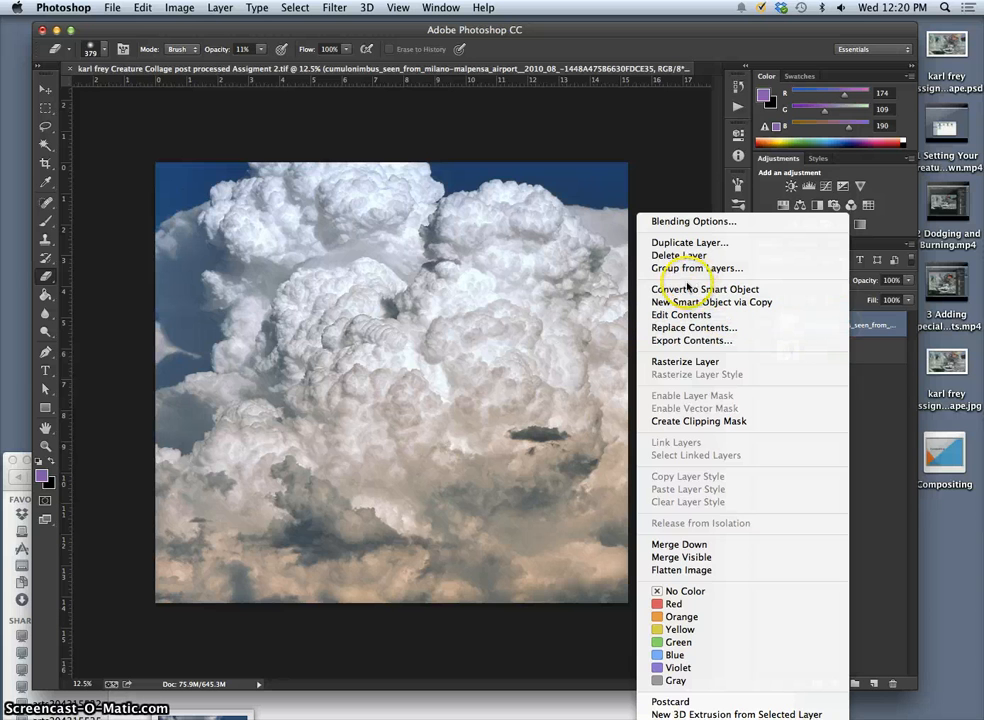
right_click(870, 321)
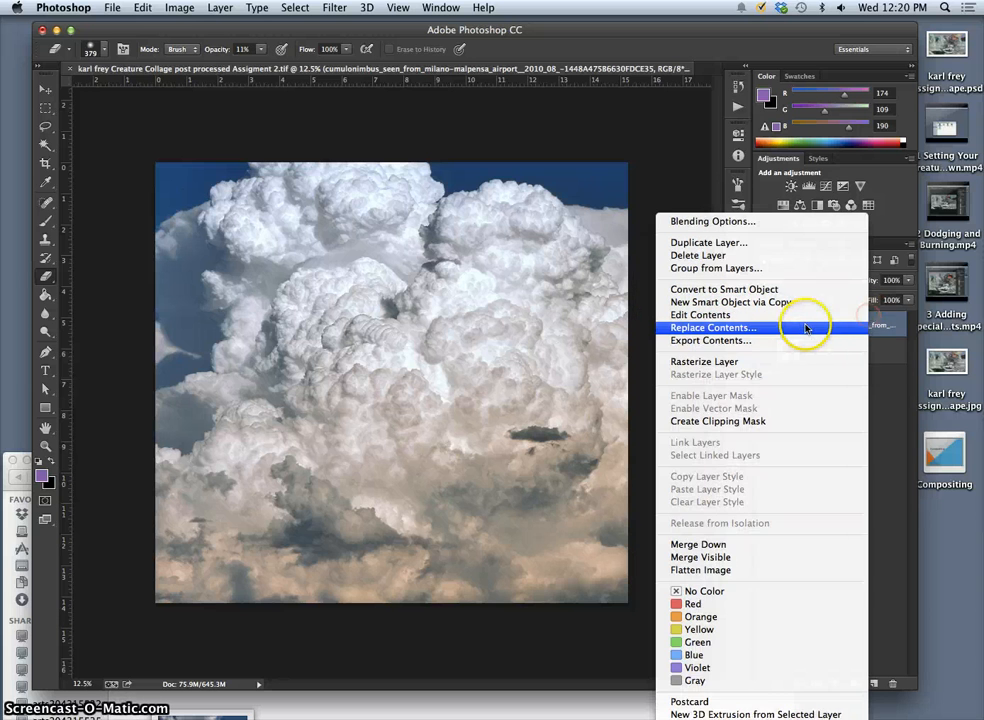
left_click(872, 321)
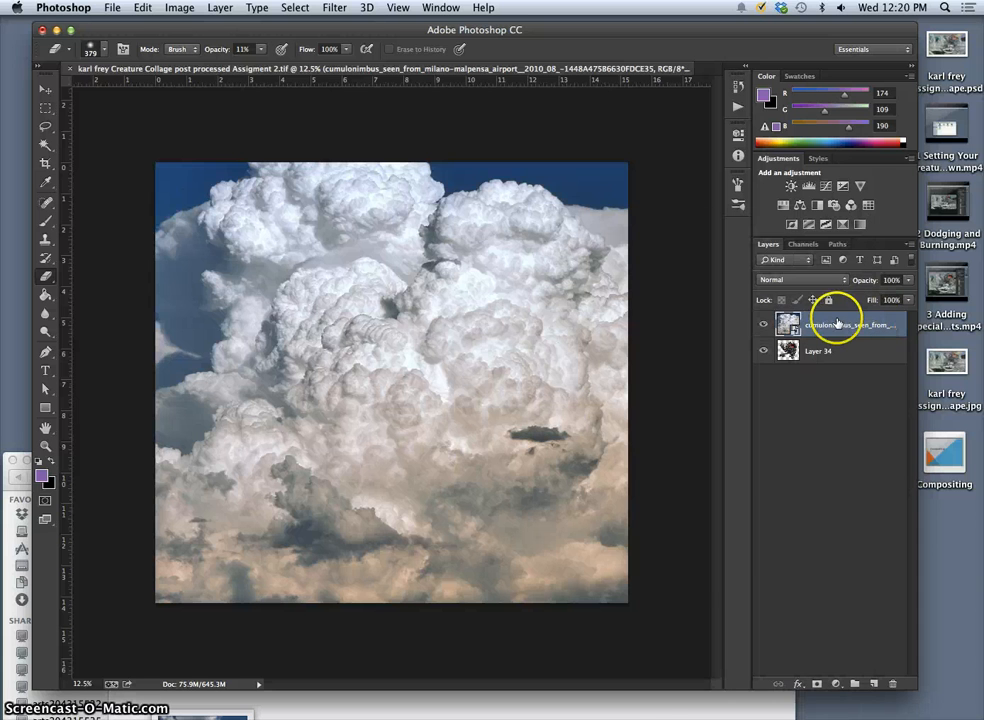
right_click(837, 322)
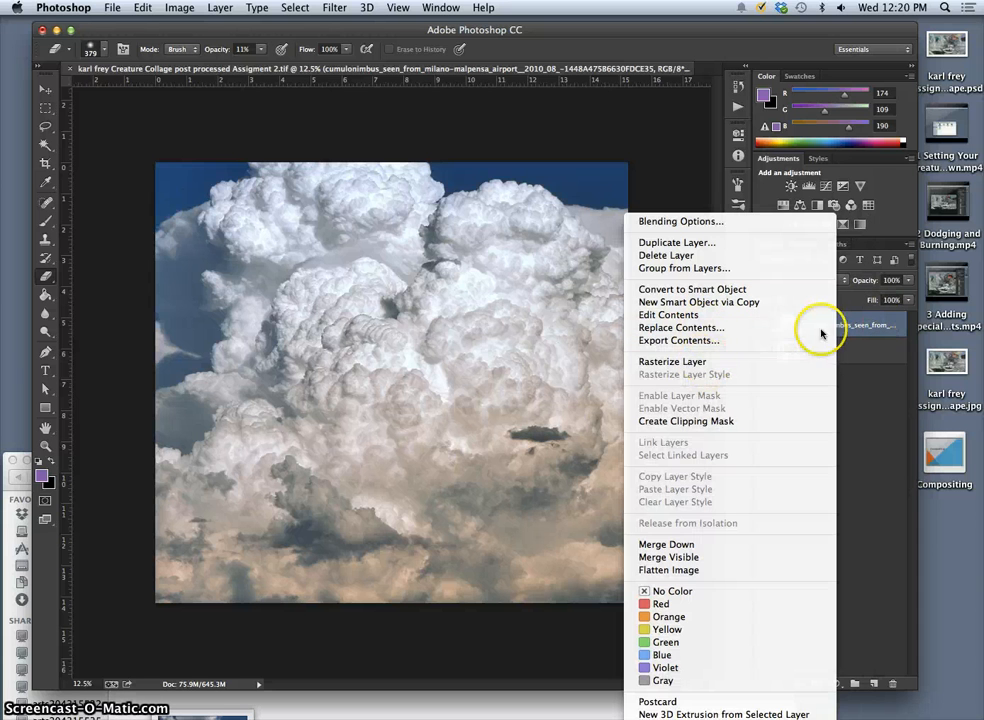
left_click(742, 361)
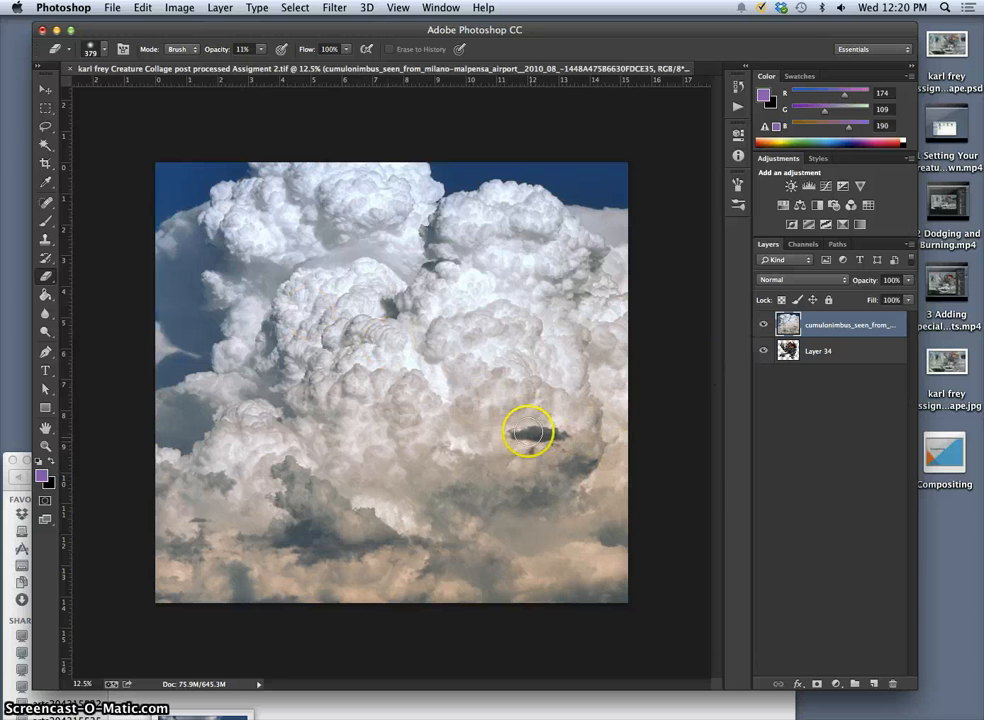
Lasso the small isolated dark cloud at the lower right of the sky, remove it with a Content-Aware fill, and deselect.
left_click(45, 127)
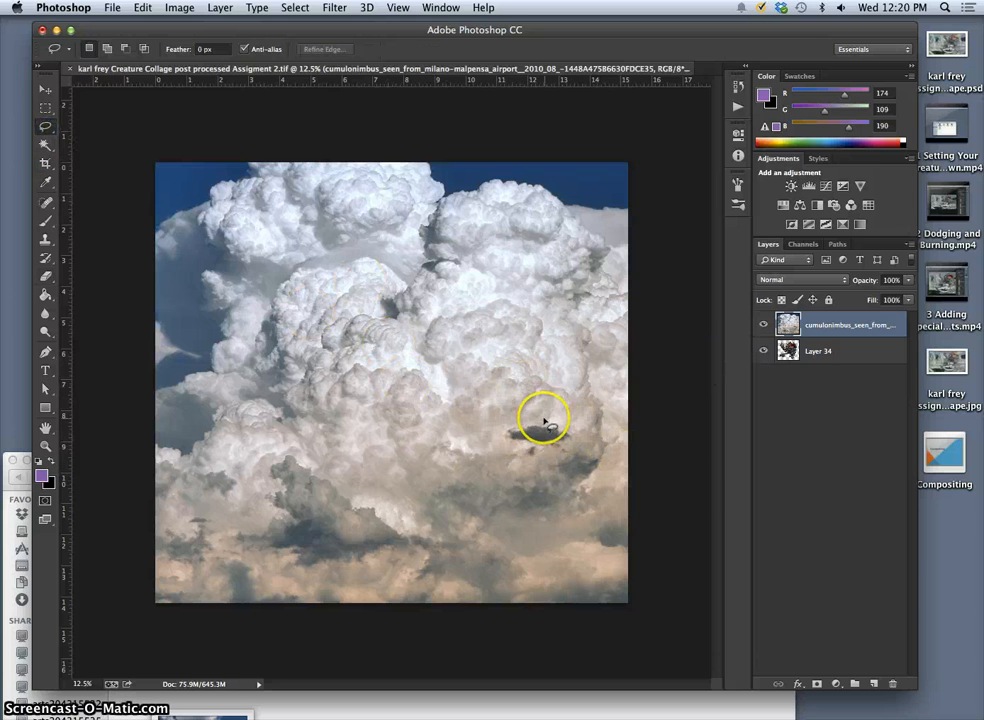
left_click_drag(530, 416, 499, 431)
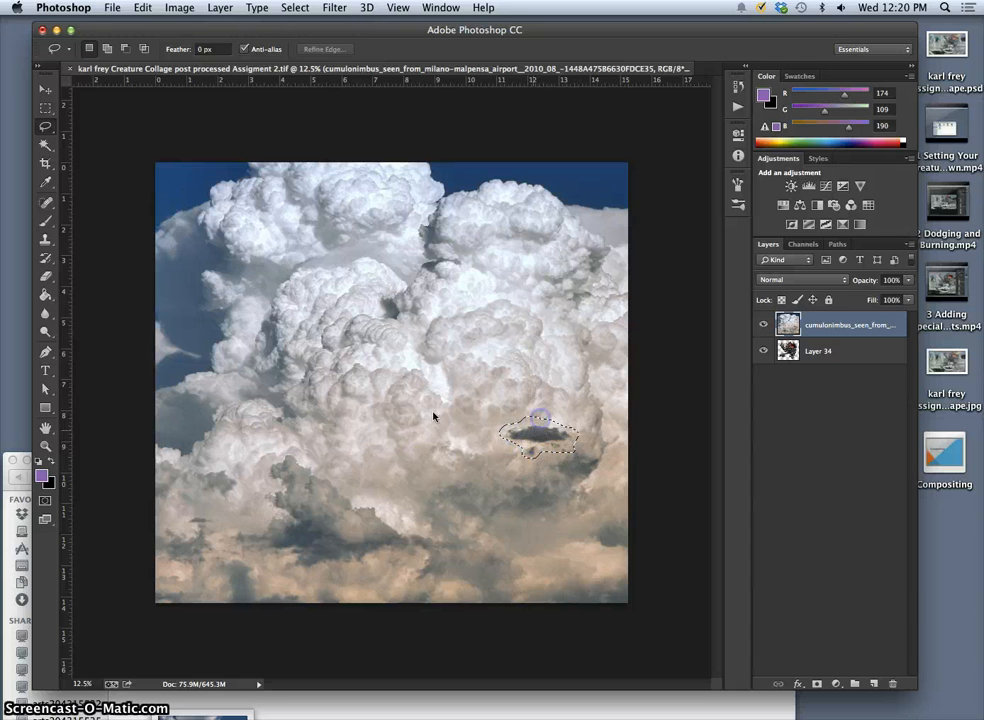
left_click(143, 8)
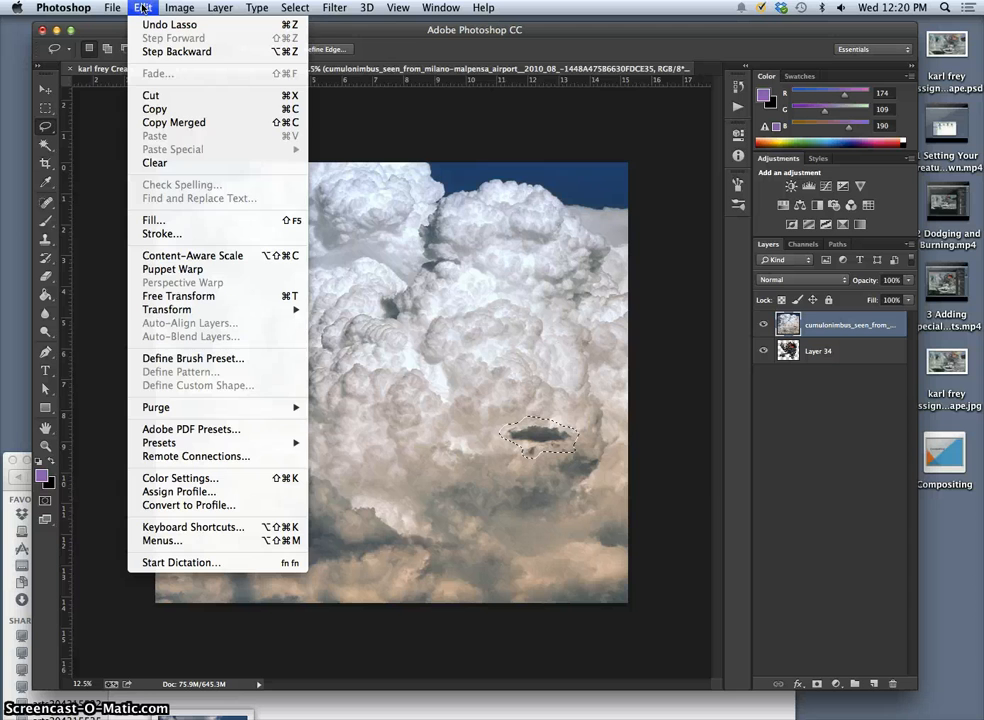
left_click(193, 220)
left_click(641, 332)
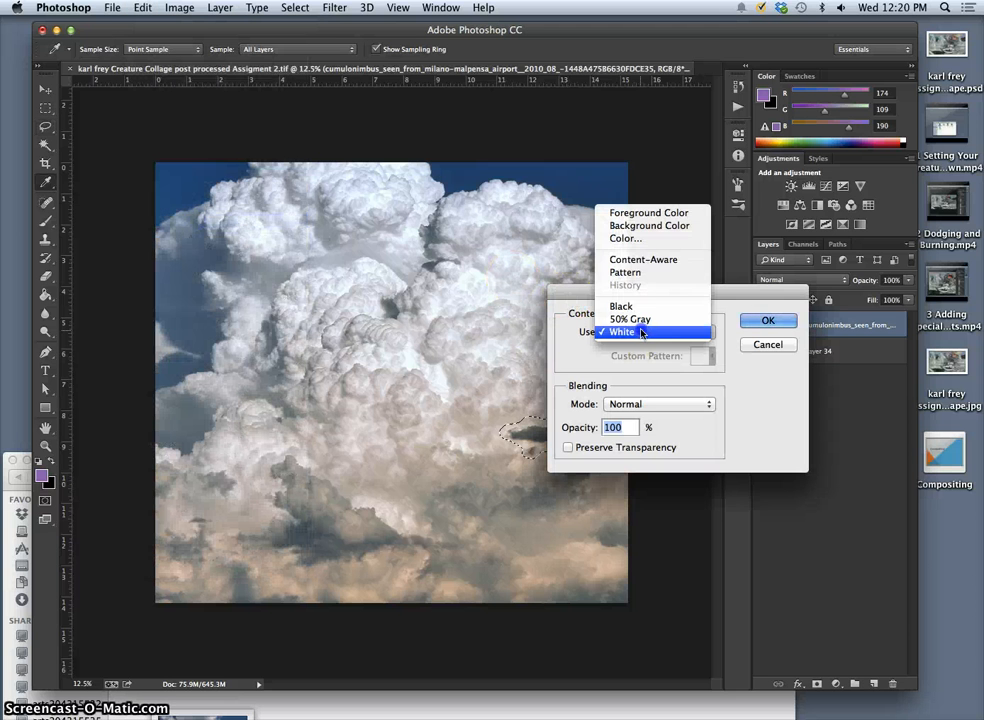
left_click(641, 259)
left_click(762, 320)
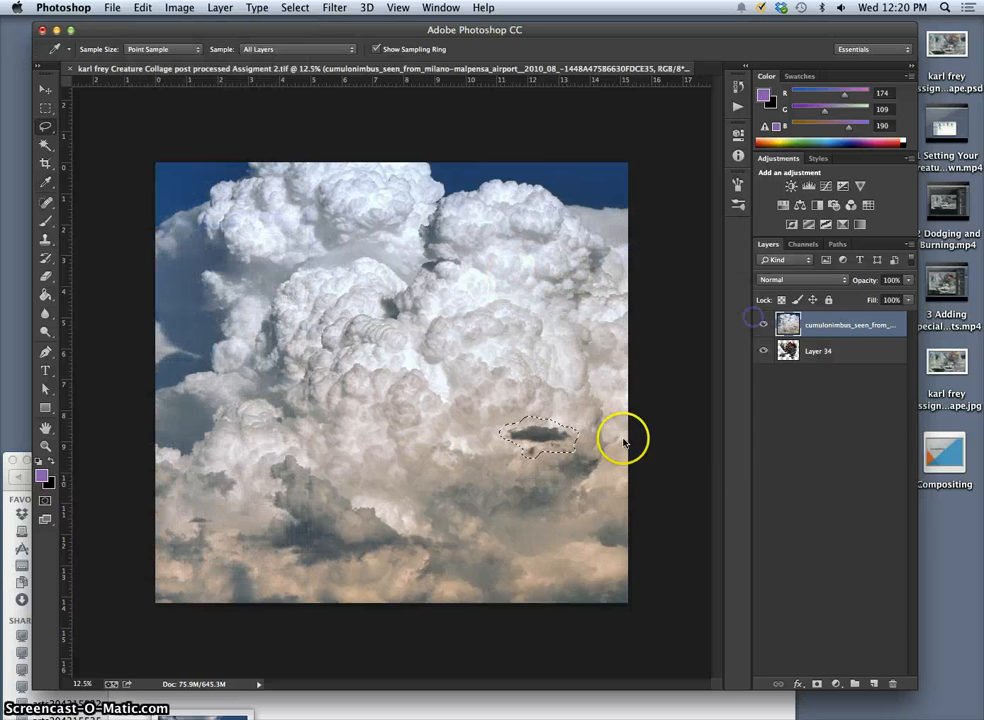
key("l")
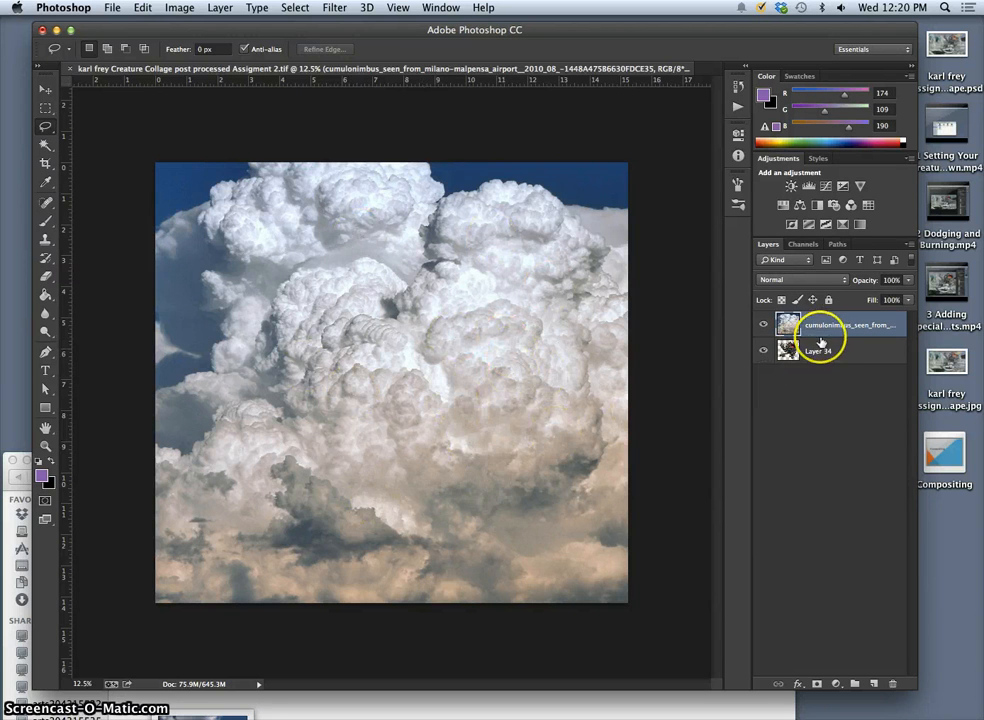
Hide the cloud layer and select the transparent background around the creature on Layer 34 with the Magic Wand.
left_click(764, 324)
left_click(835, 352)
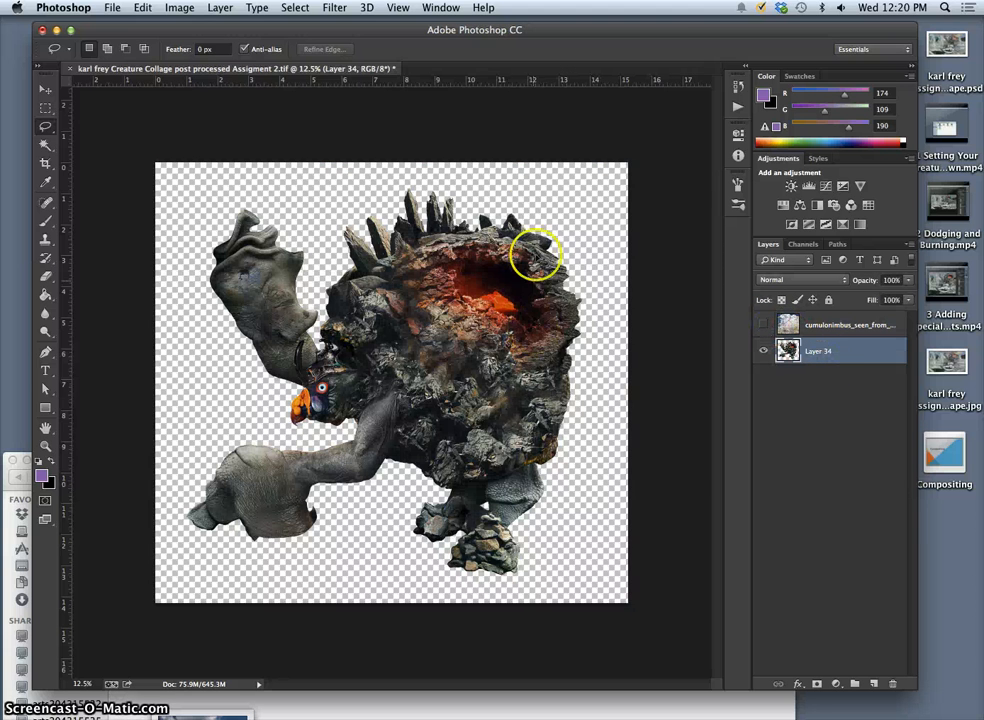
left_click(45, 147)
left_click(344, 198)
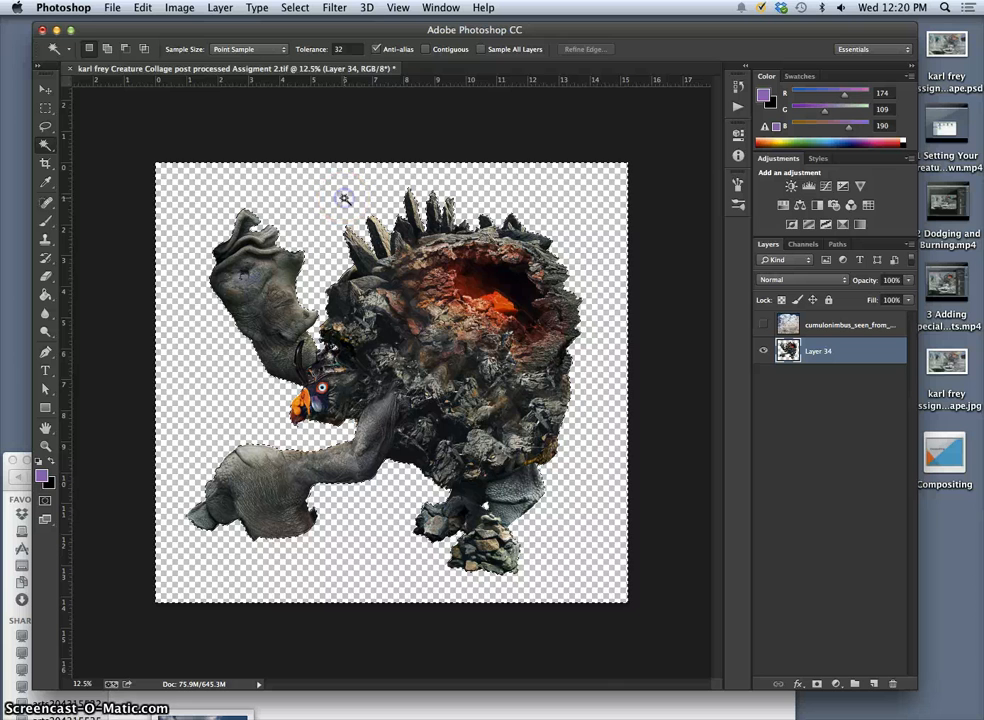
Refine the selection edge with radius 10.9 px, feather 2.5 px and shift edge +16%, and show the cloud layer again.
left_click(581, 49)
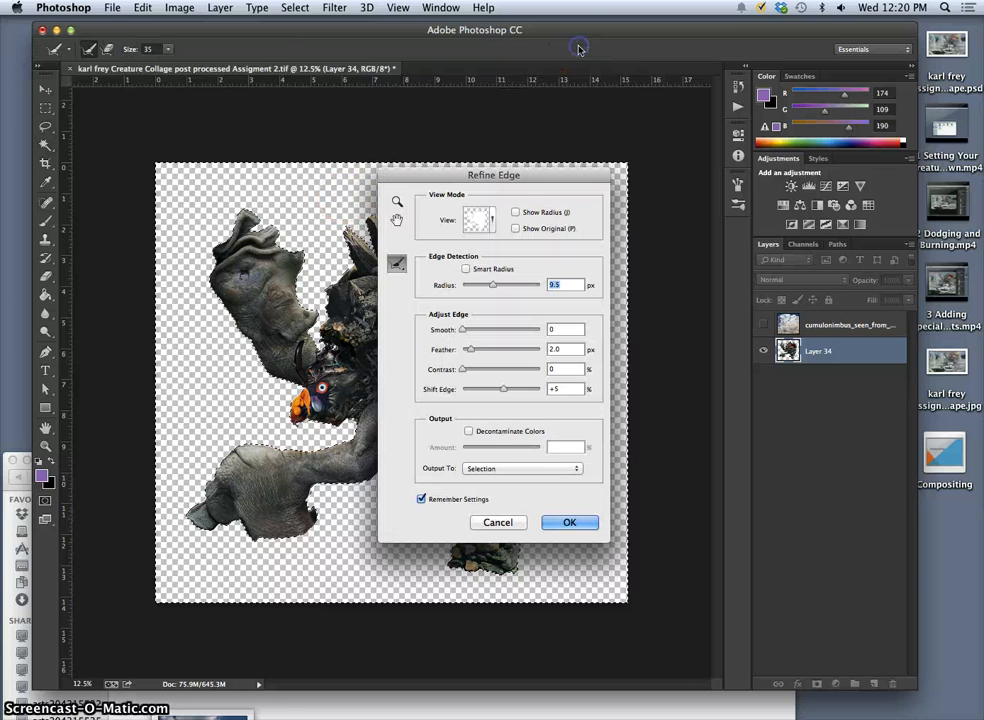
left_click_drag(503, 390, 506, 390)
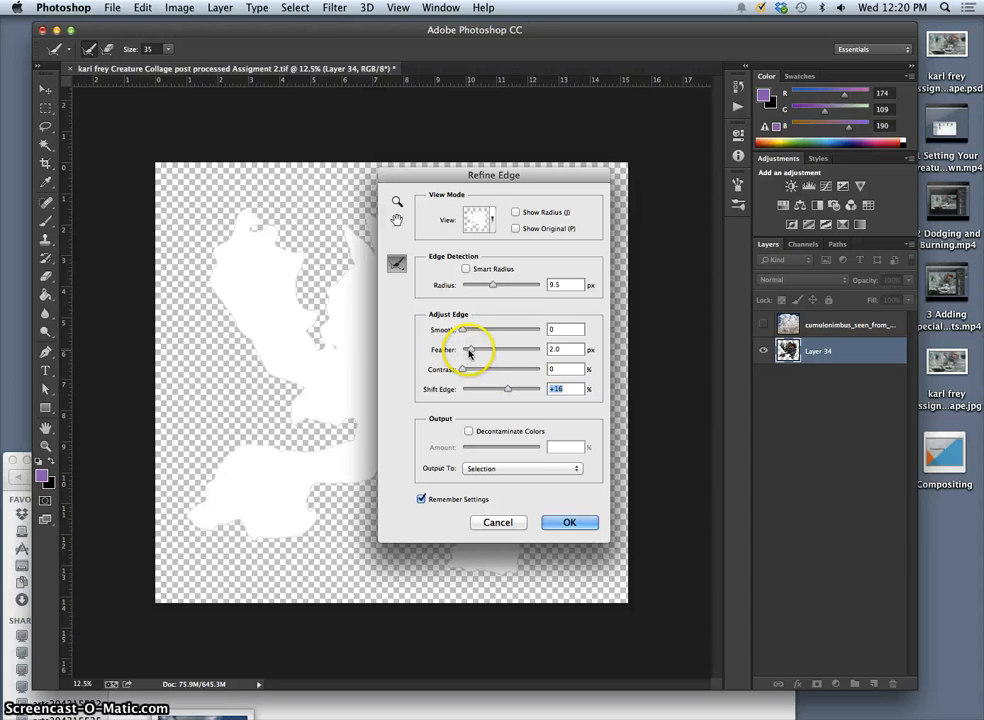
left_click(494, 288)
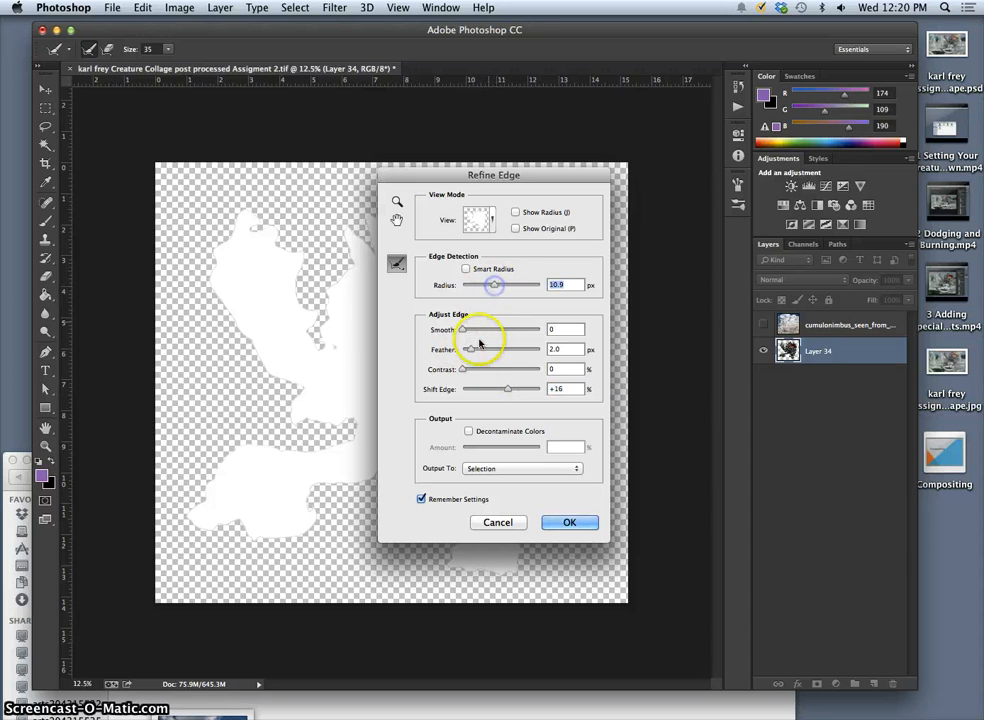
left_click(472, 350)
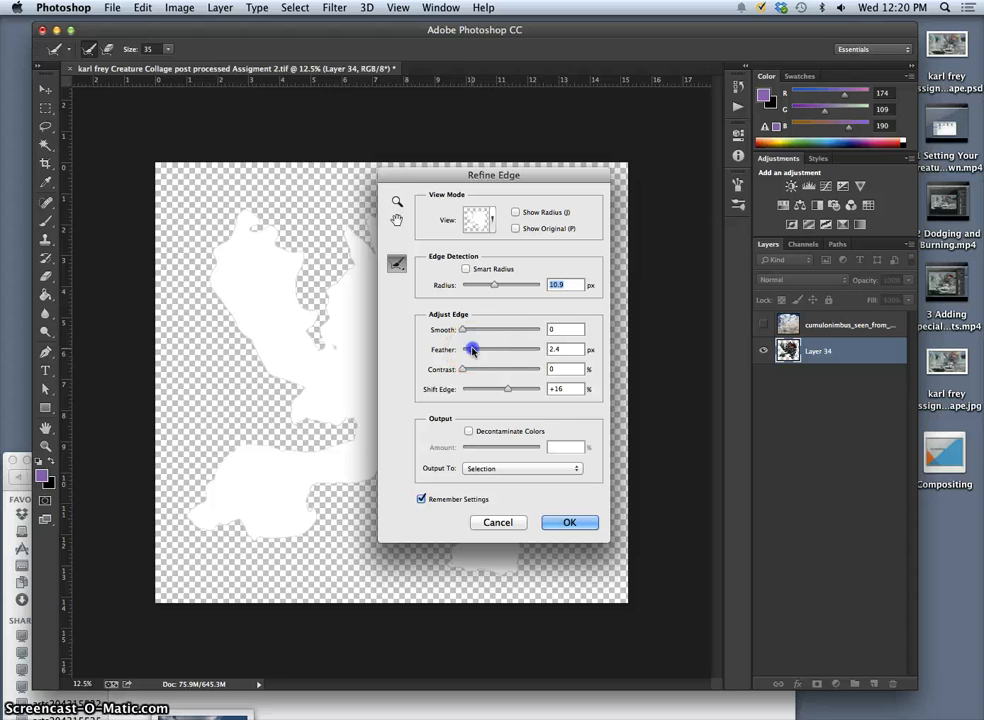
left_click(569, 523)
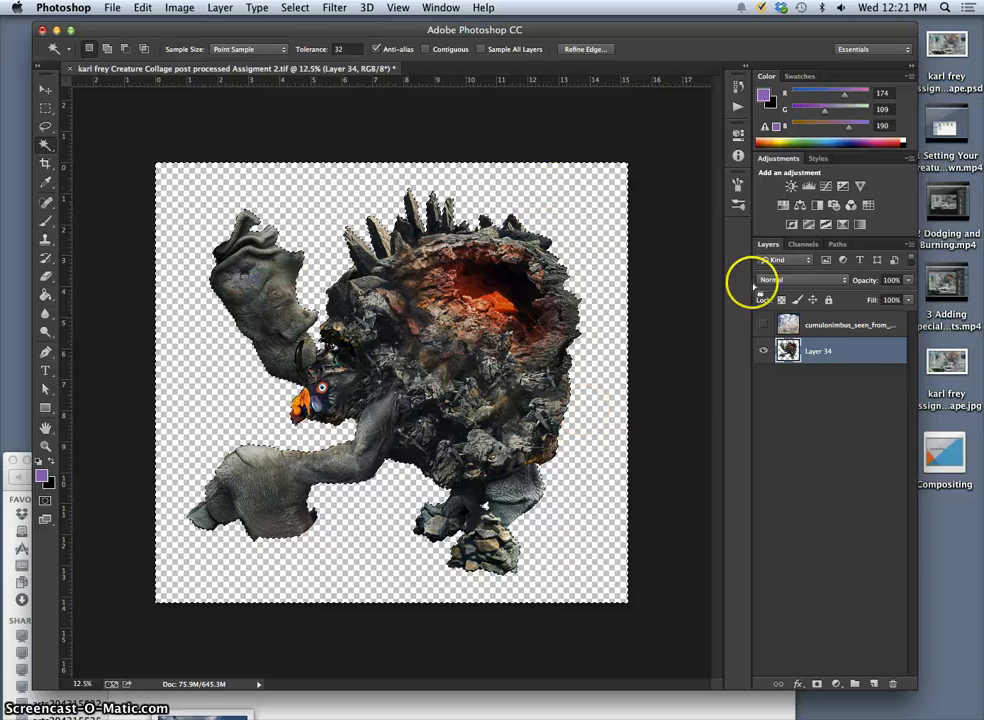
left_click(764, 325)
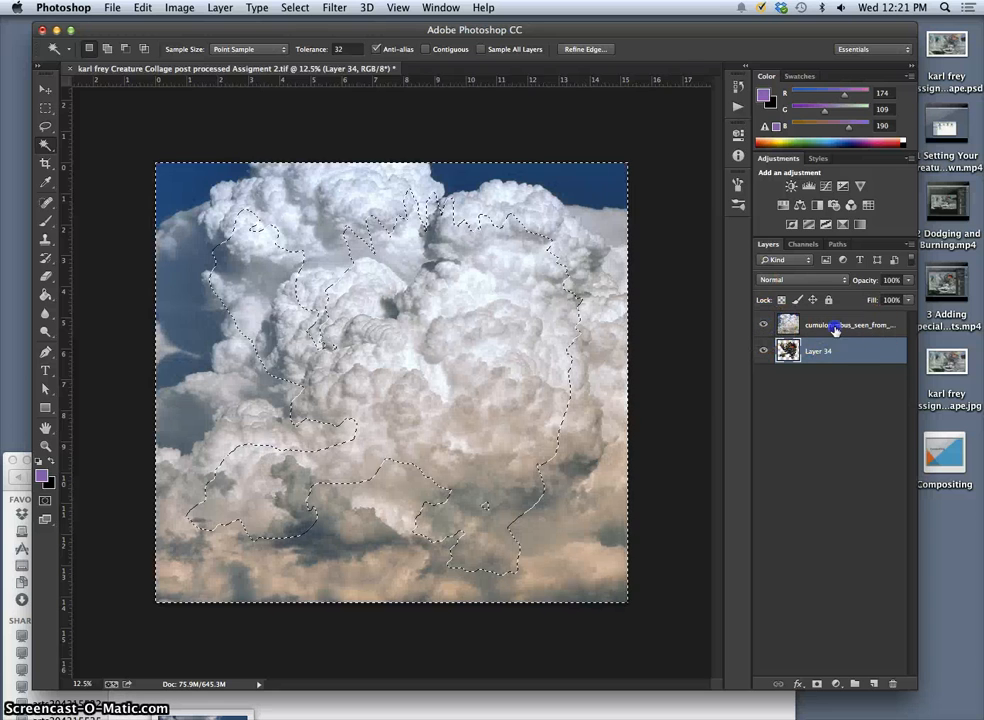
Try deleting the clouds outside the creature outline and copying the selection to a new layer, and undo both edits.
left_click(835, 327)
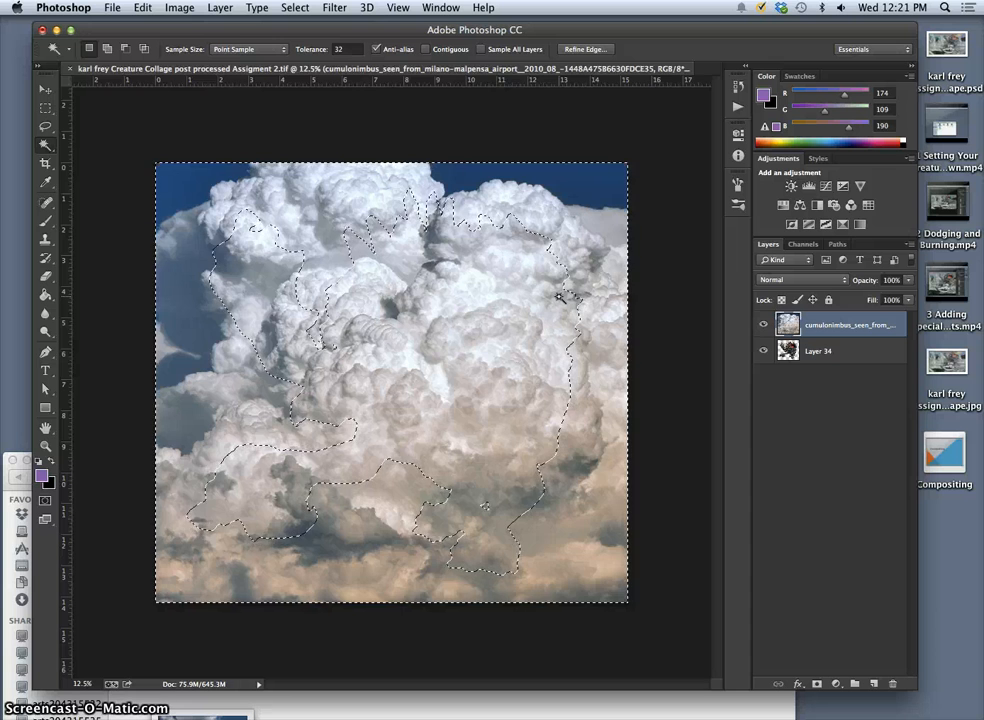
key("Delete")
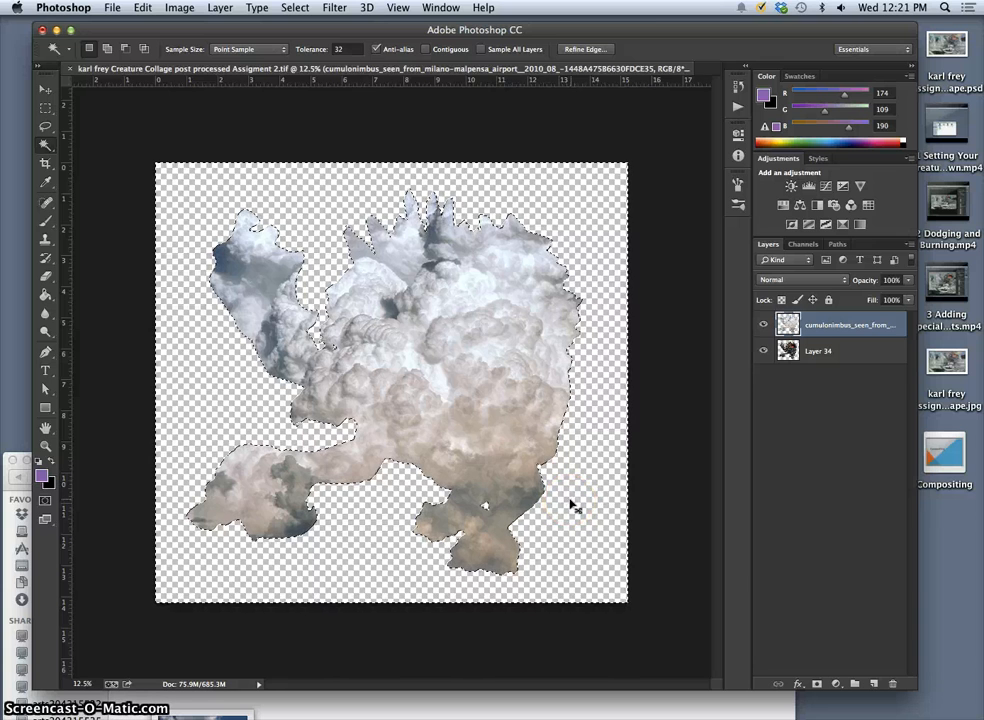
key("super+j")
key("super+z")
key("super+z")
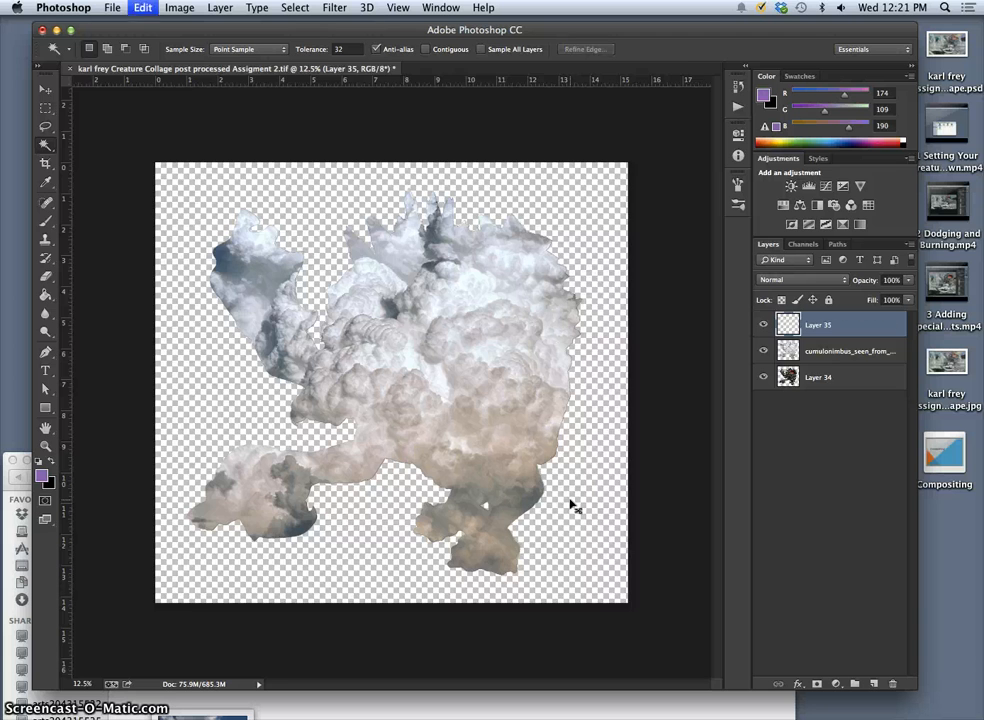
key("super+alt+z")
key("super+alt+z")
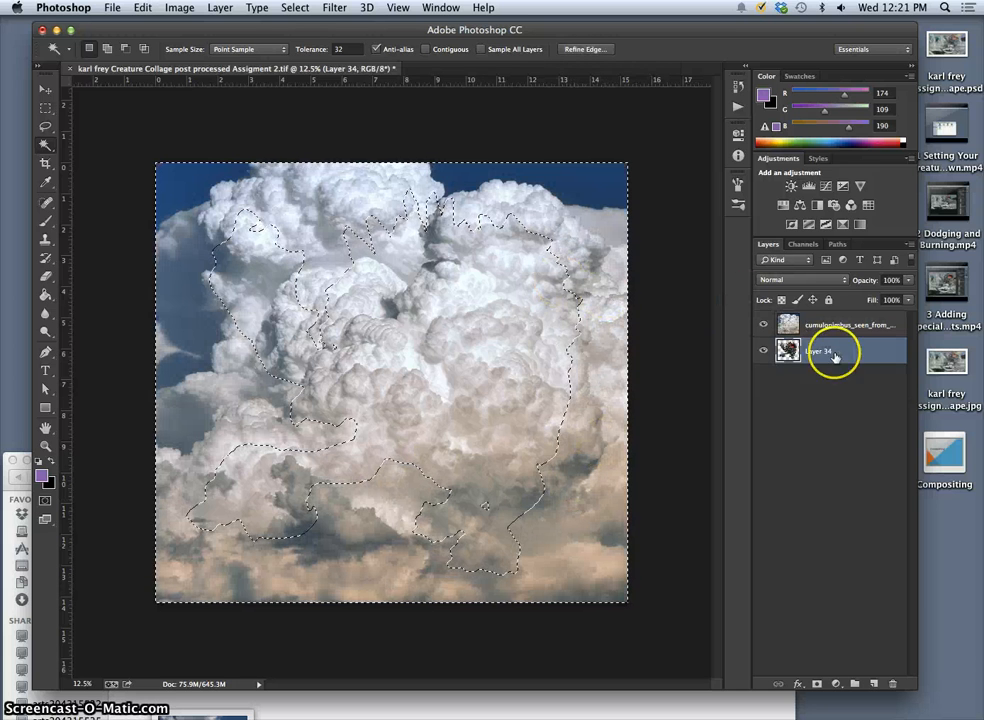
Invert the selection on the cloud layer, copy the creature-shaped clouds to a new layer, and hide the original cloud layer.
left_click(840, 326)
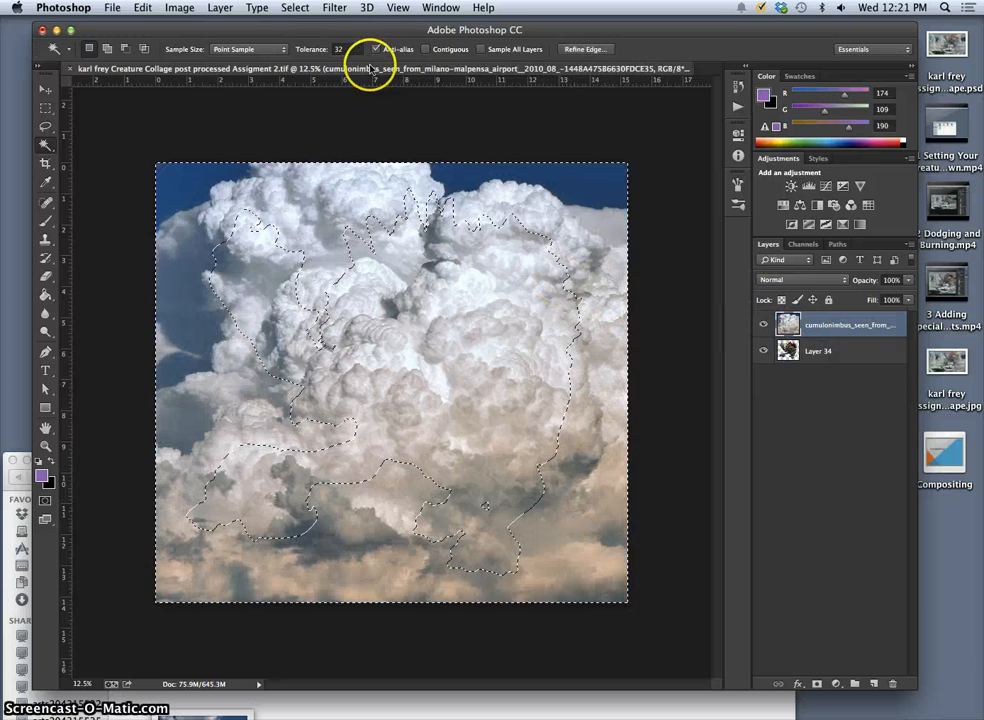
left_click(295, 8)
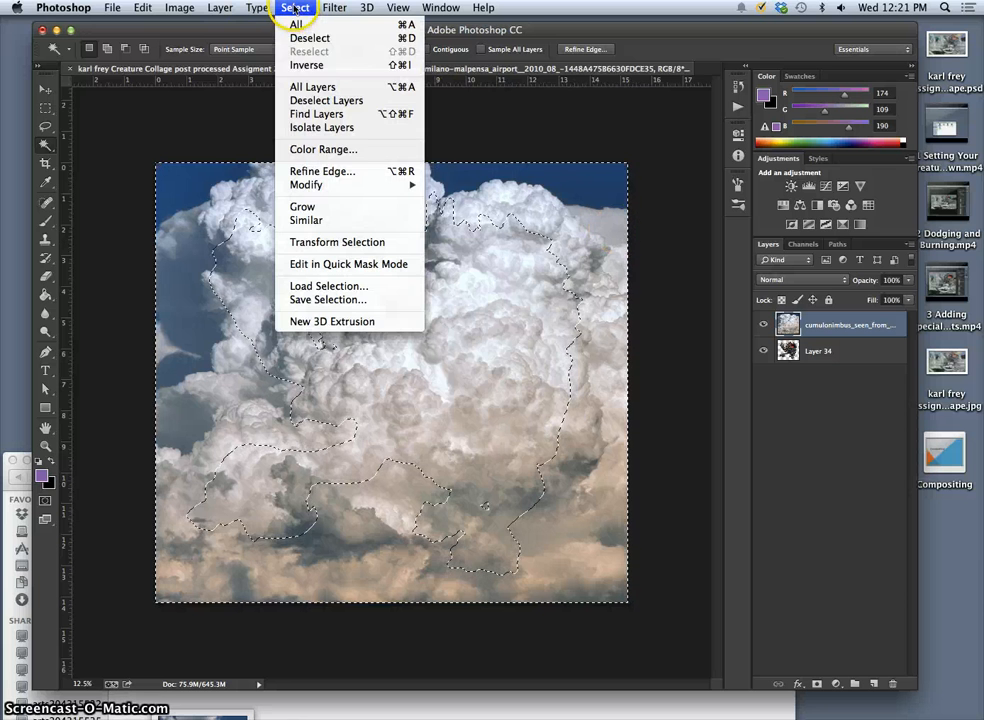
left_click(314, 66)
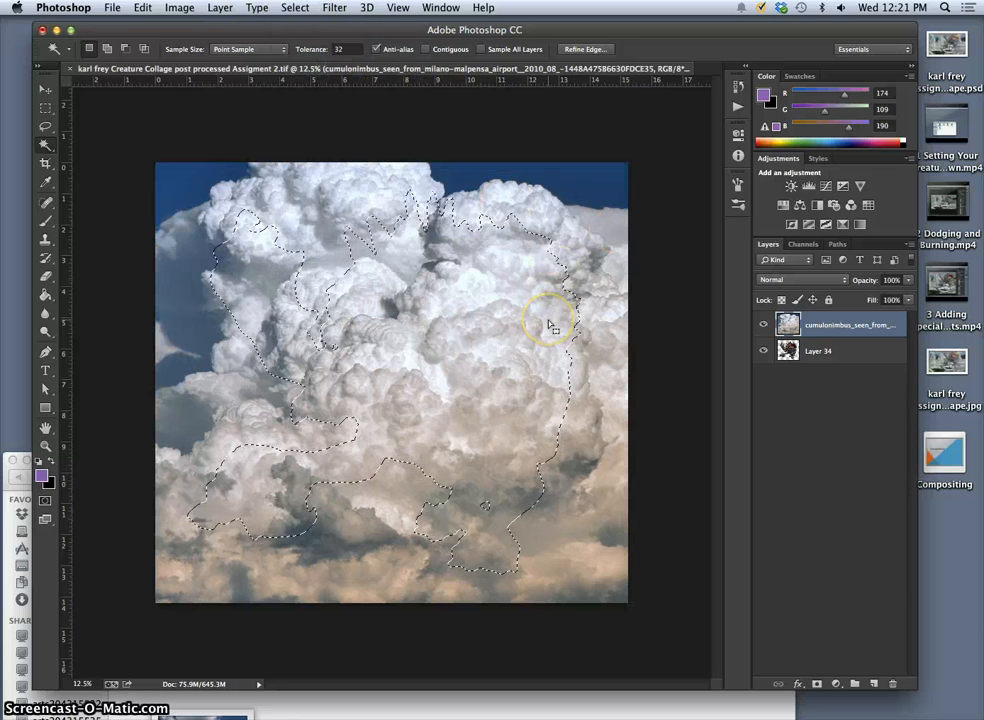
key("super+j")
left_click(762, 351)
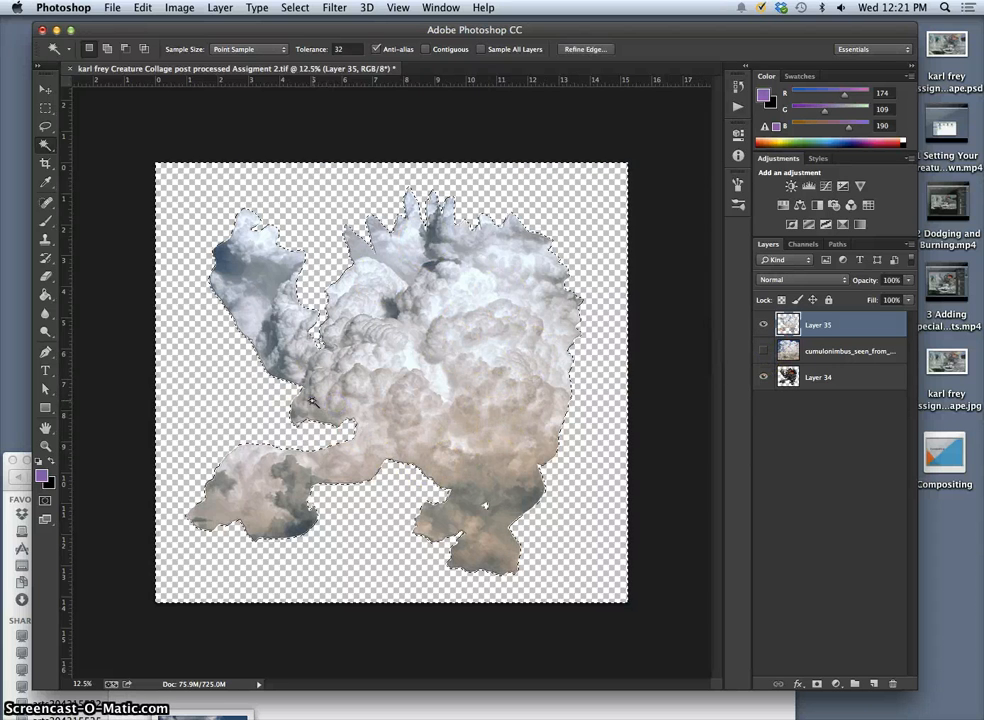
Inspect the edges of the copied cloud cutout up close, and undo the new layer and the selection inversion.
key("super+equal")
key("super+equal")
key("super+equal")
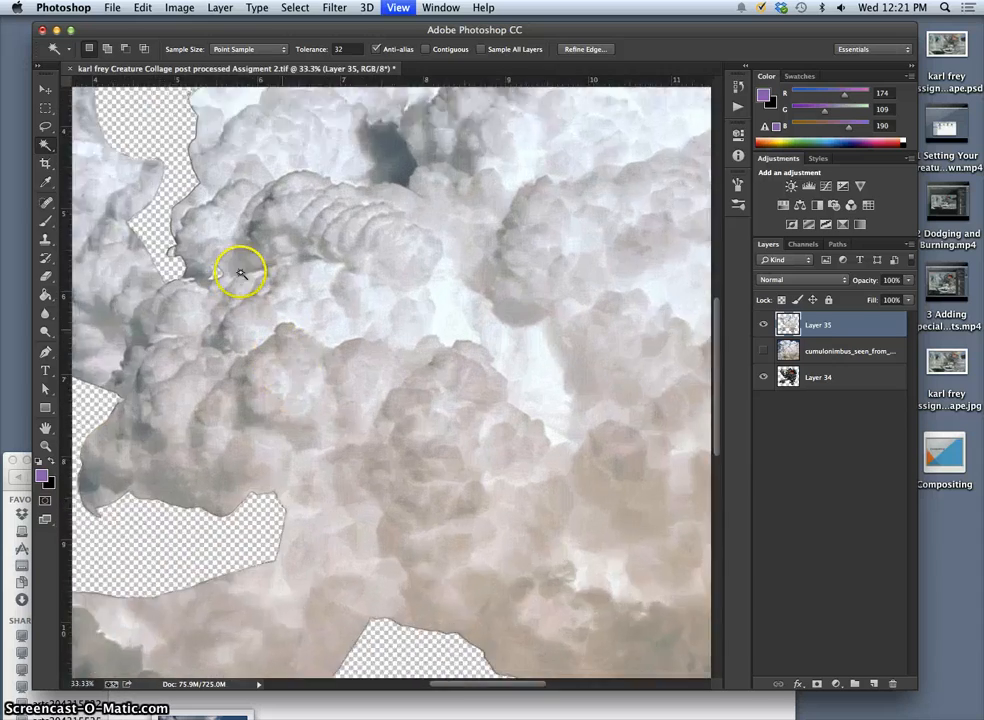
key("super+equal")
scroll(188, 247, "right", 2)
scroll(187, 246, "left", 10)
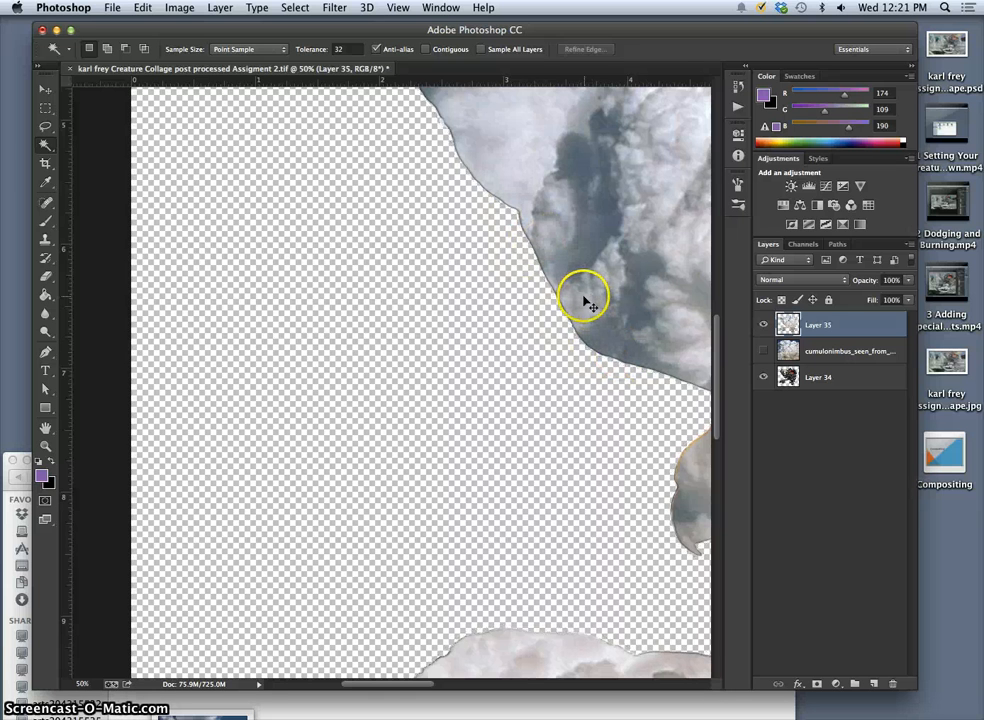
key("super+z")
key("super+alt+z")
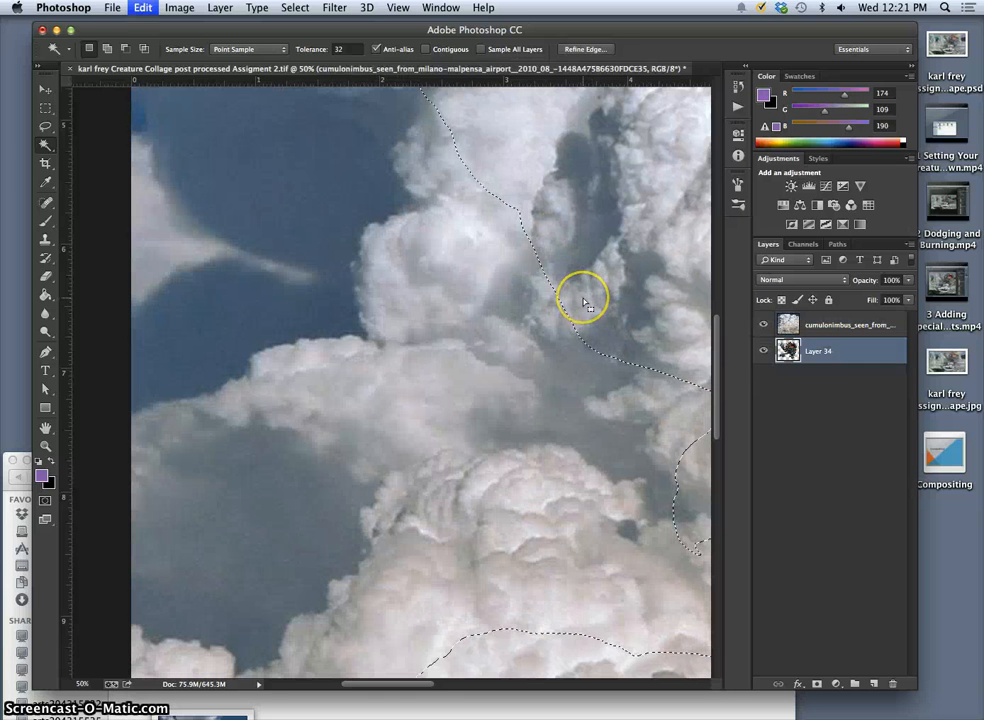
Delete the clouds outside the creature outline from the cumulonimbus layer.
key("super+minus")
key("super+minus")
key("super+minus")
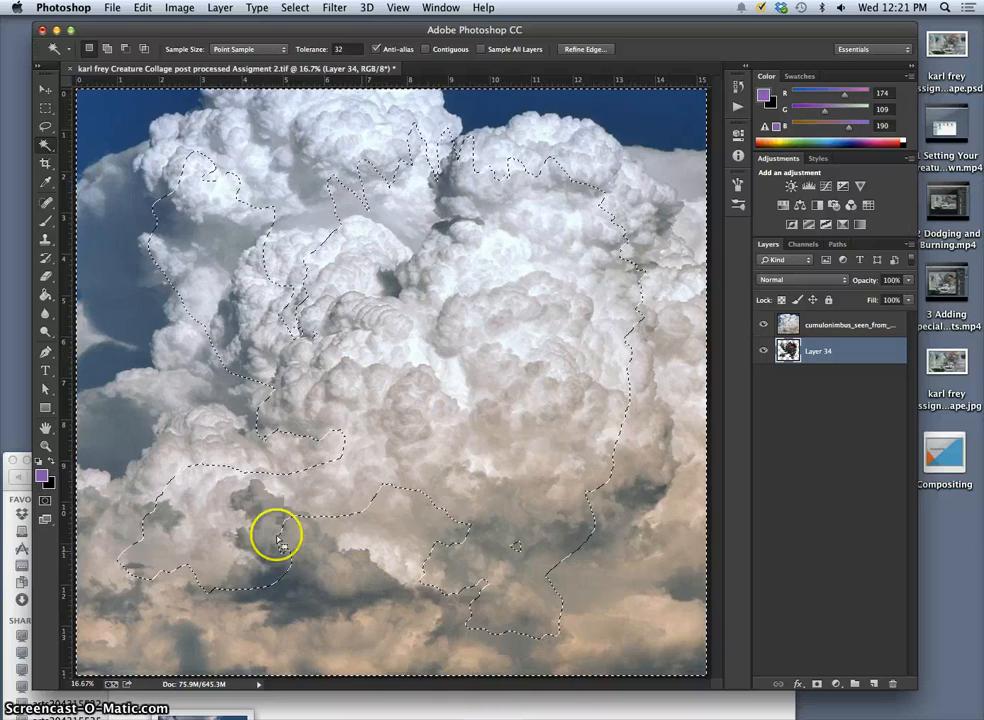
left_click(845, 325)
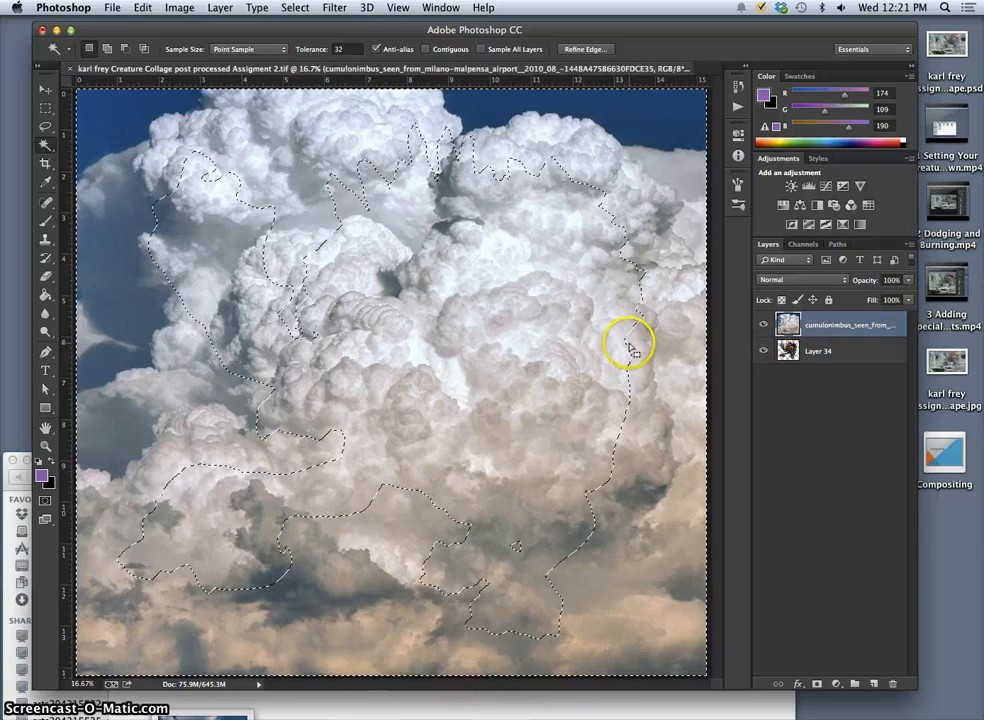
key("Delete")
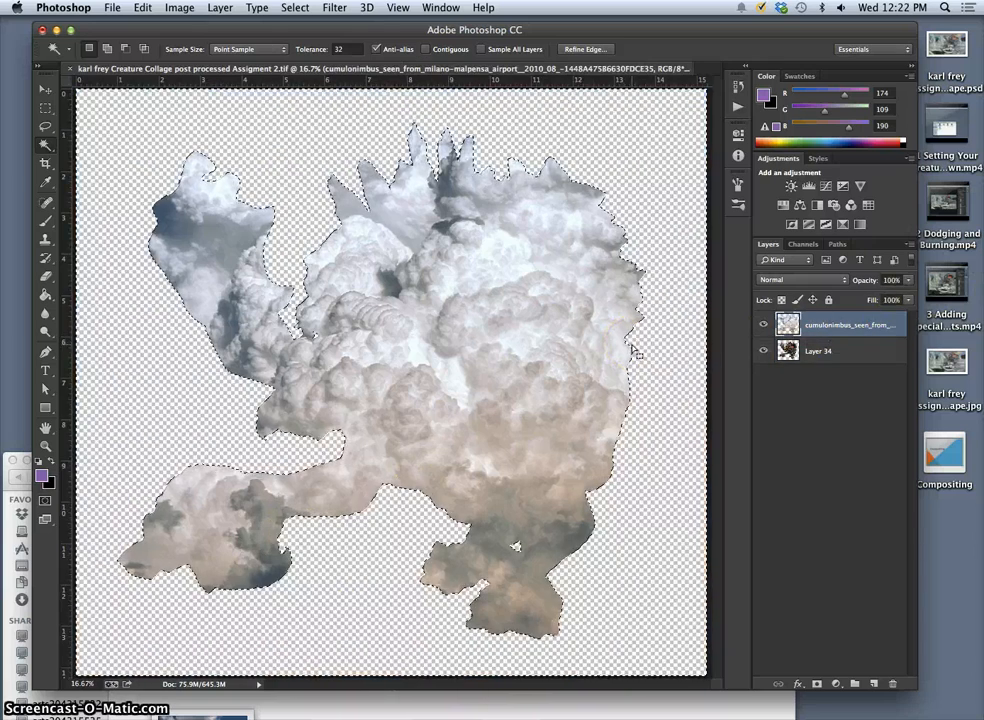
Select the empty area around the clouds, refine its edge to radius 42.5 px, feather 7.6 px and shift +36%, and delete the cloud fringe.
left_click(637, 341)
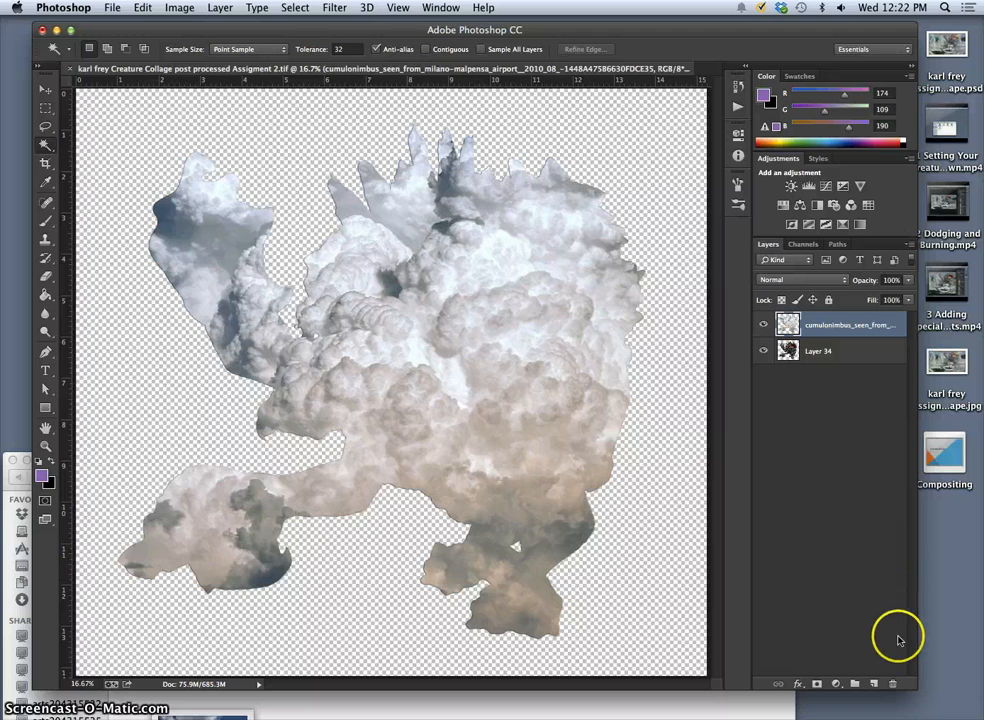
left_click(282, 129)
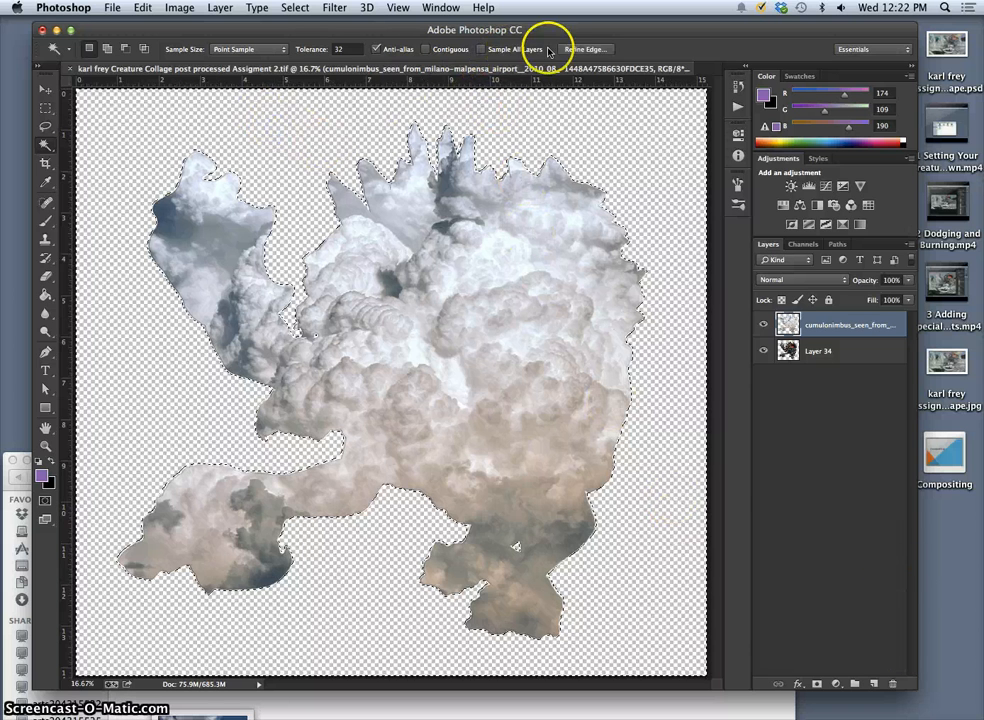
left_click(570, 49)
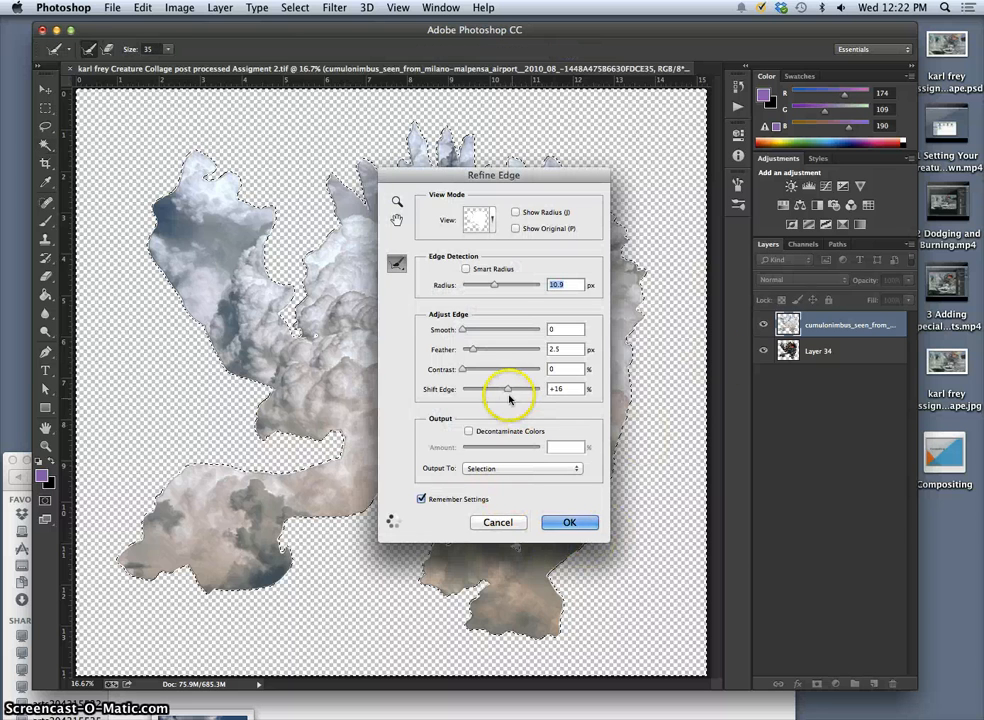
left_click_drag(515, 391, 517, 389)
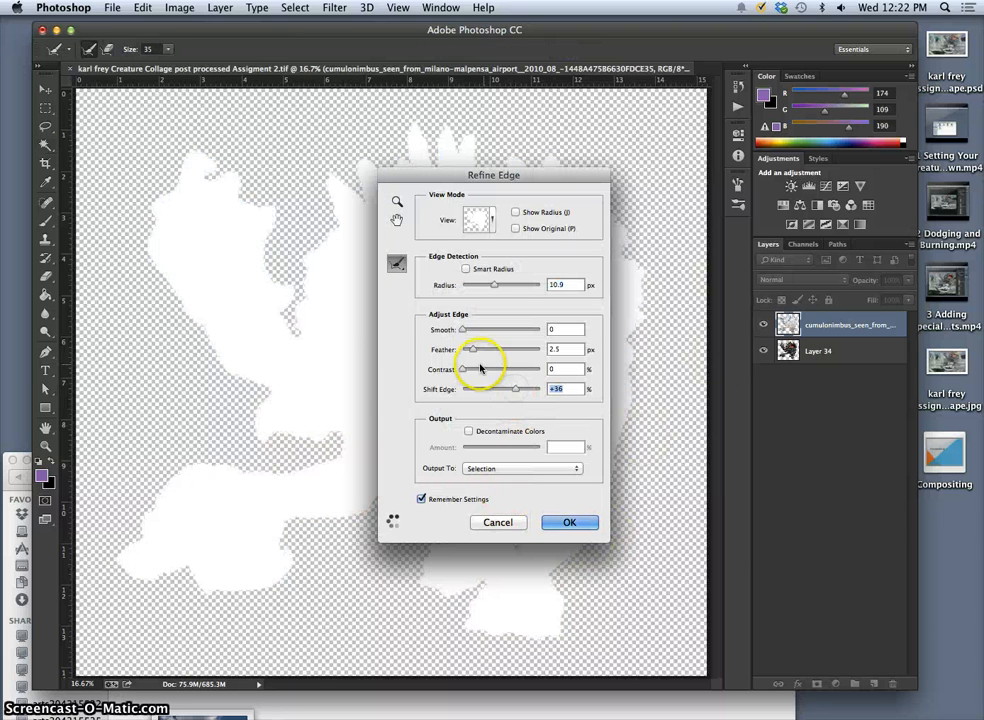
left_click(472, 352)
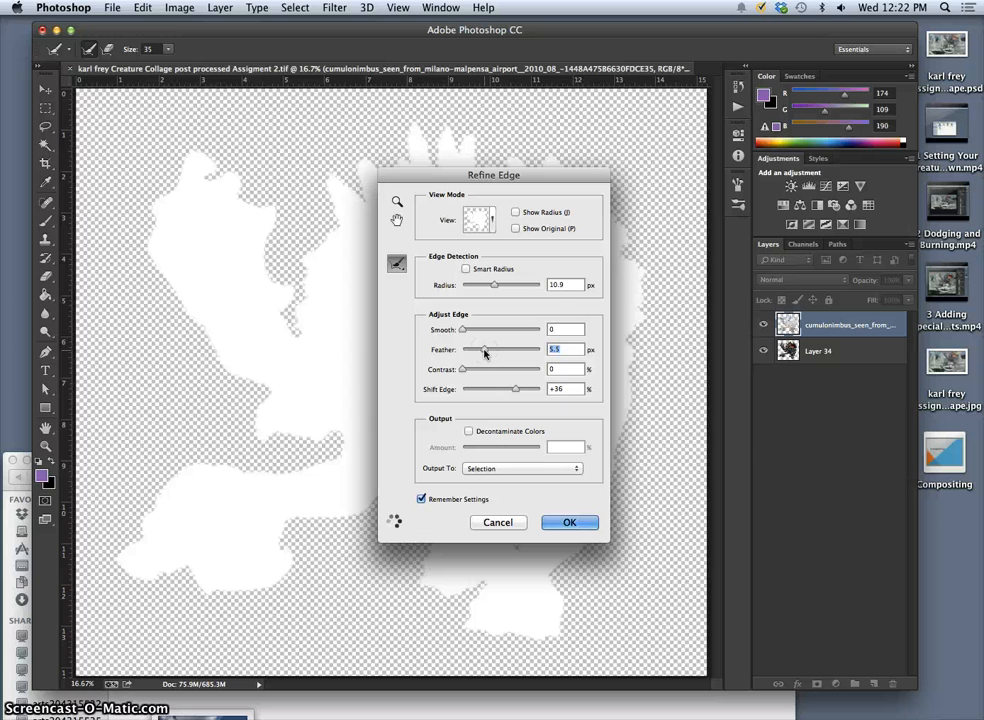
left_click(494, 287)
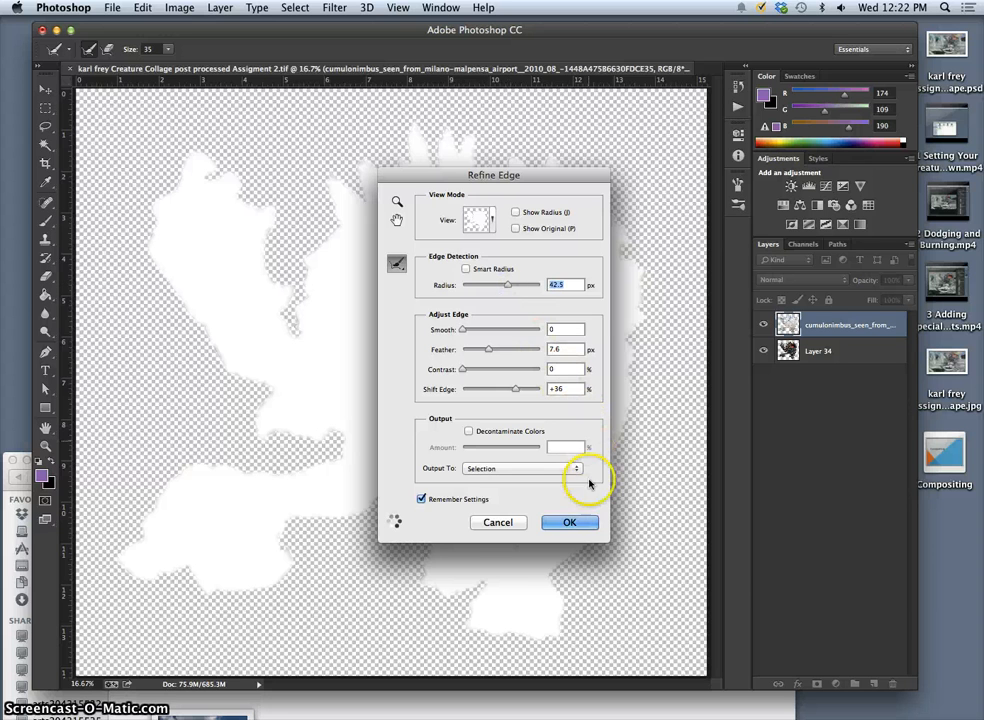
left_click(569, 522)
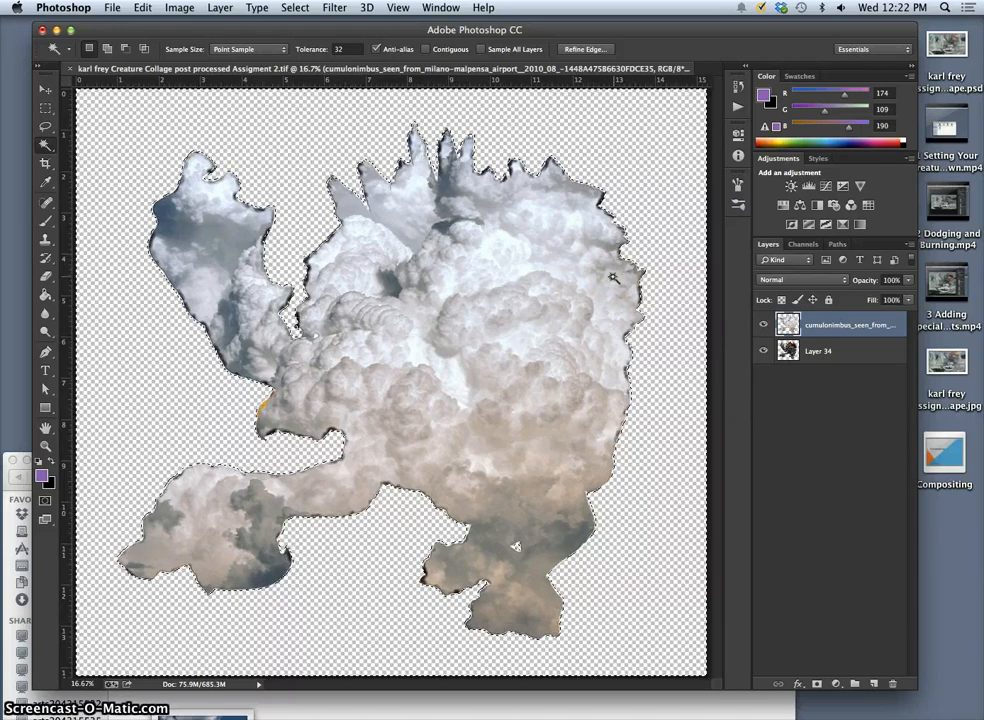
key("super+d")
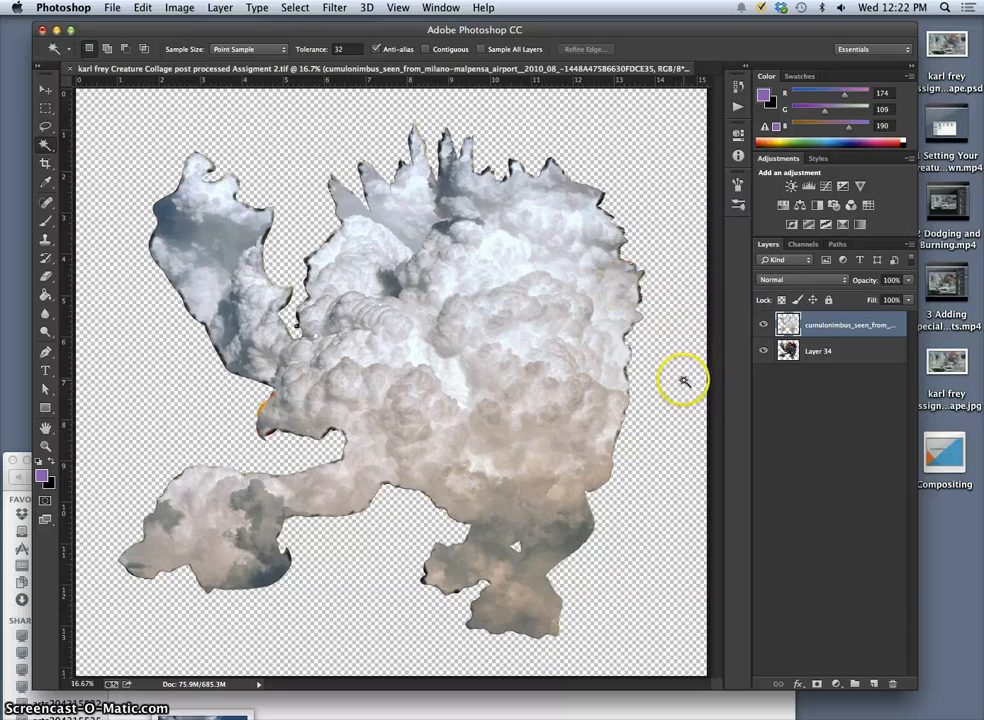
Compare the cloud cutout with the creature beneath it and examine the softened edges up close.
left_click(763, 323)
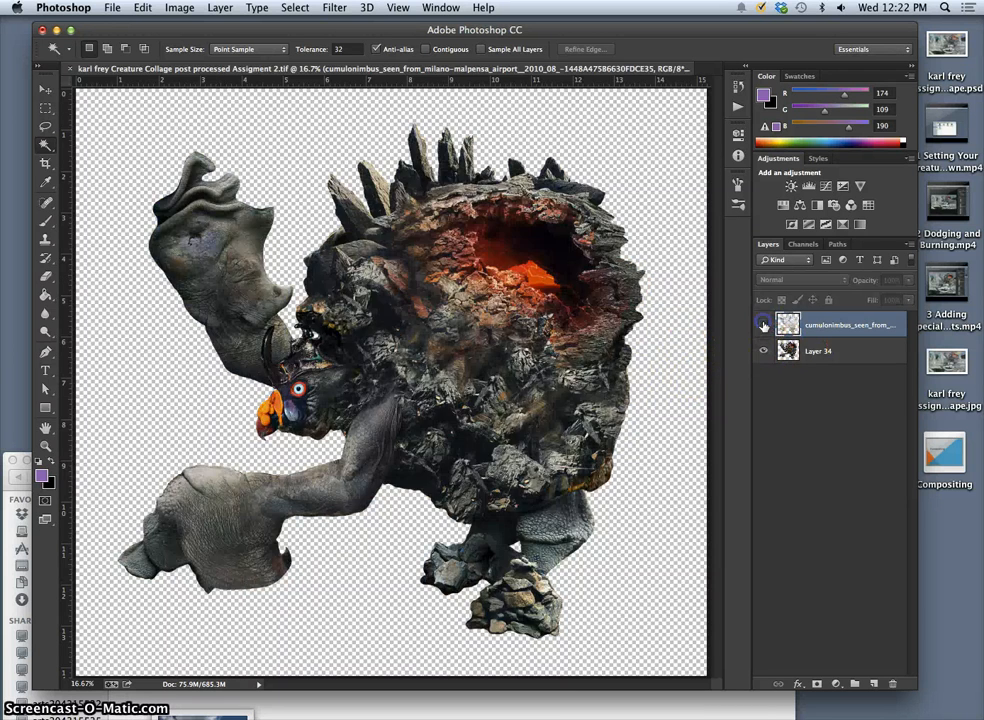
left_click(763, 323)
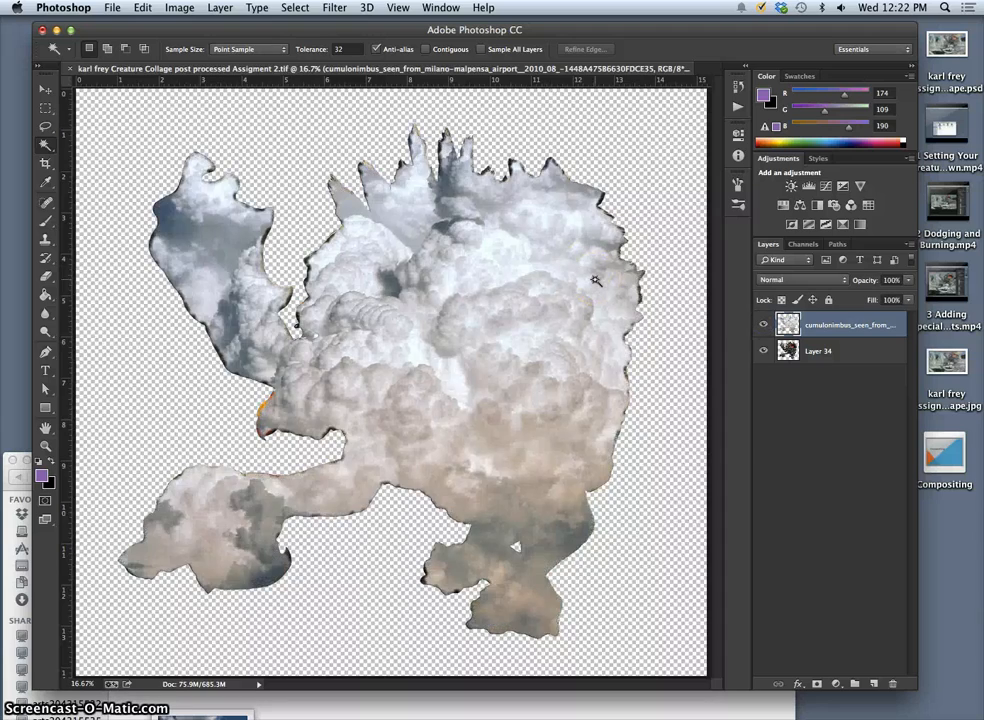
key("super+equal")
key("super+equal")
key("super+equal")
key("super+equal")
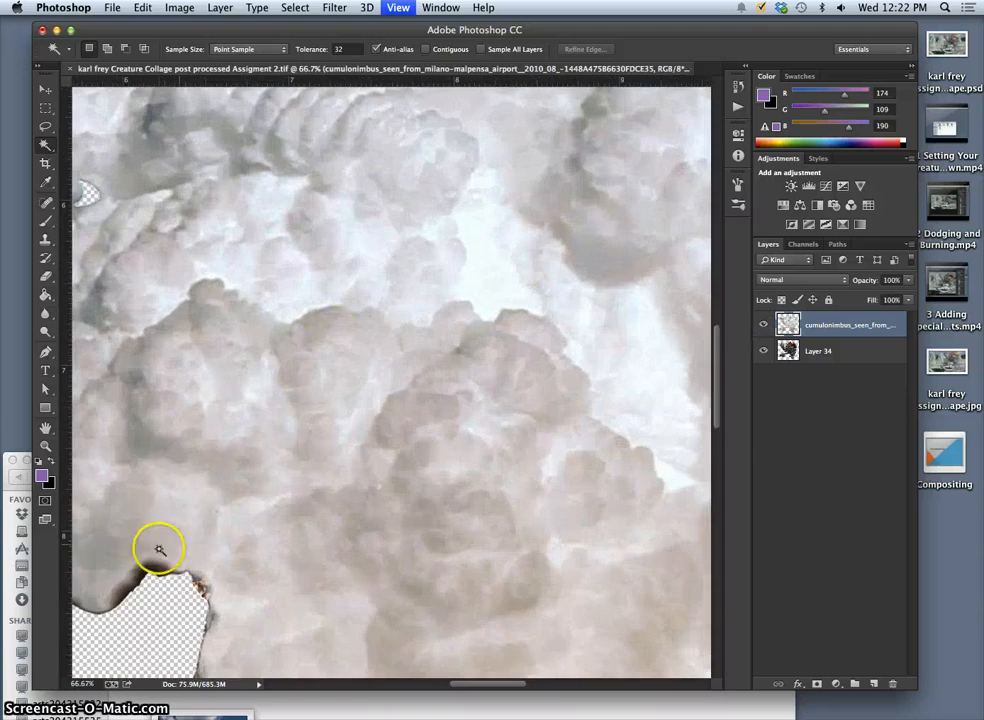
left_click_drag(158, 559, 407, 336)
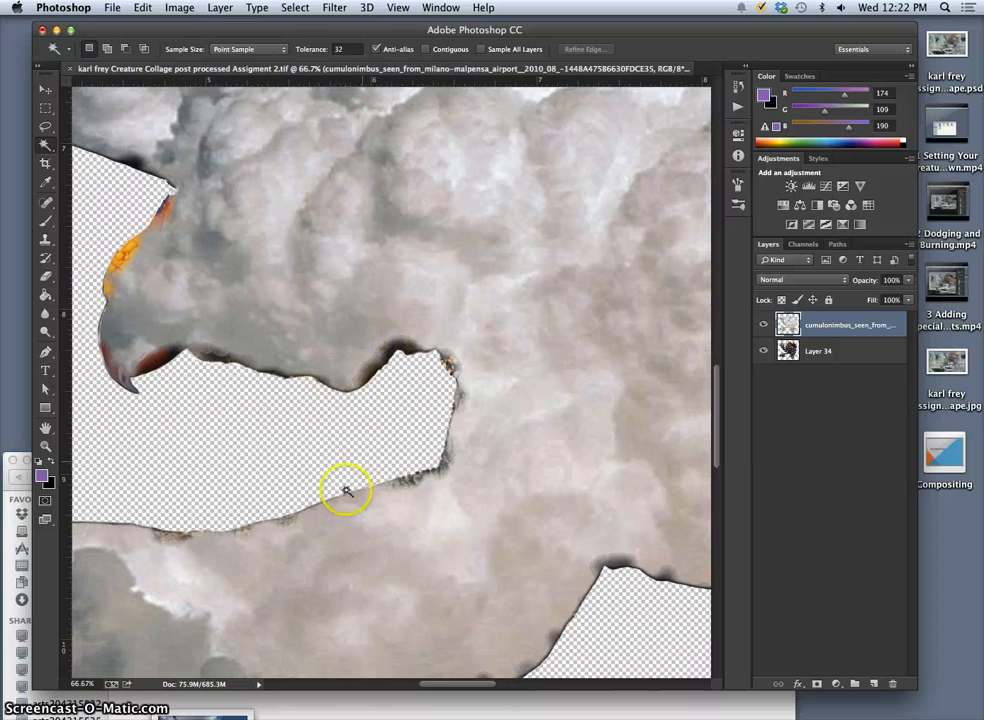
key("super+equal")
key("super+equal")
key("super+equal")
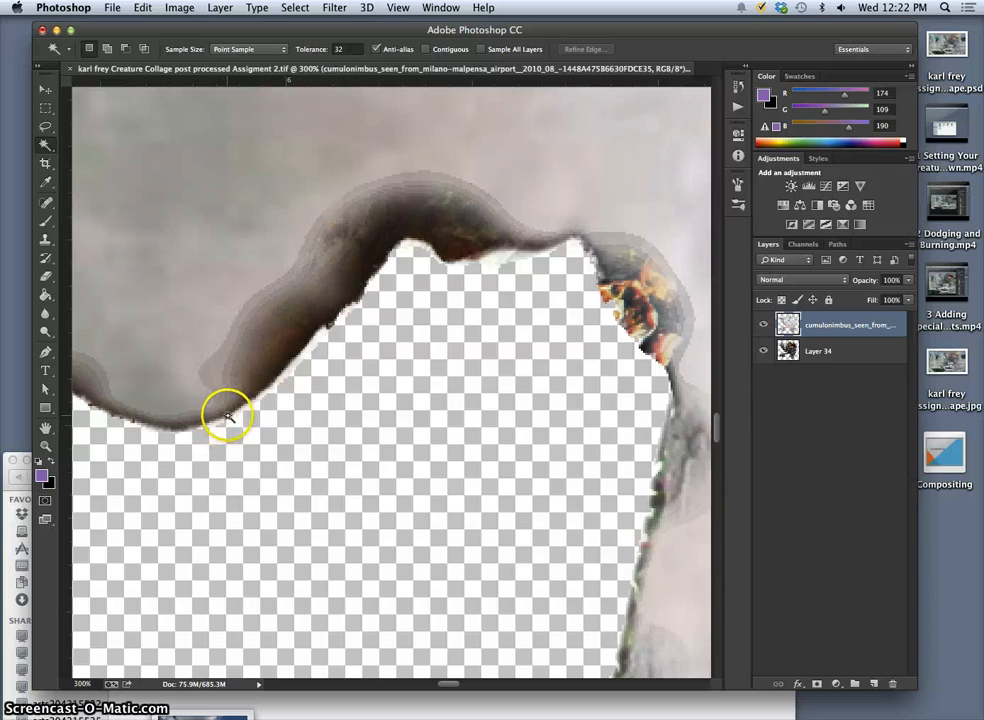
key("super+minus")
key("super+minus")
key("super+minus")
key("super+minus")
key("super+minus")
key("super+minus")
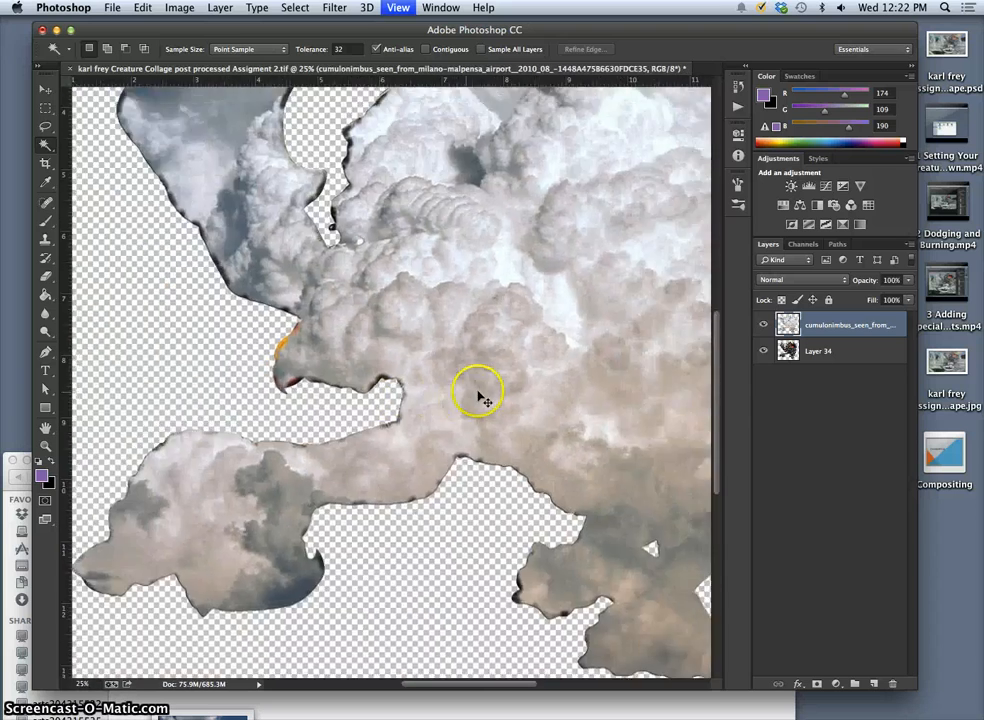
key("super+minus")
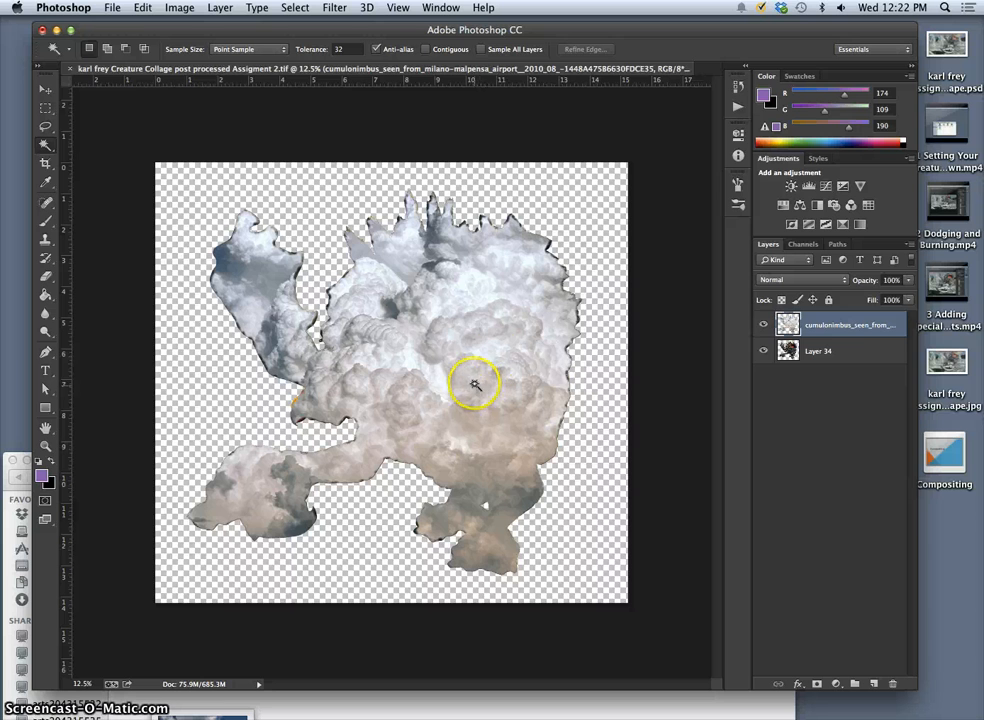
Scale the creature on Layer 34 to about 23% and place it in the lower-right corner of the canvas.
left_click(826, 357)
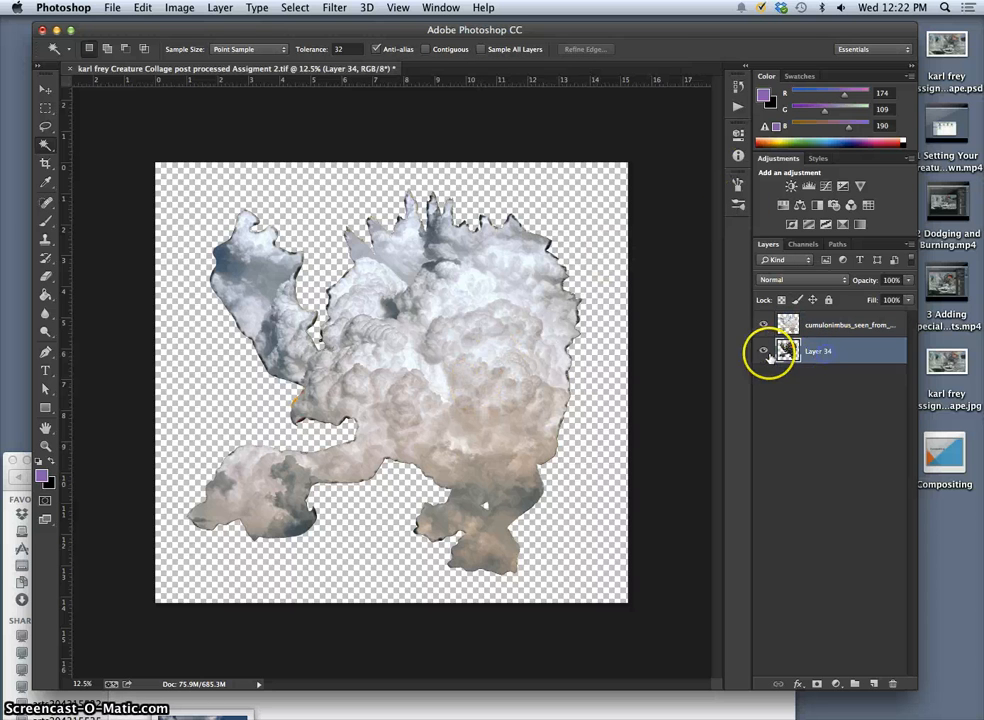
left_click(764, 352)
left_click(764, 352)
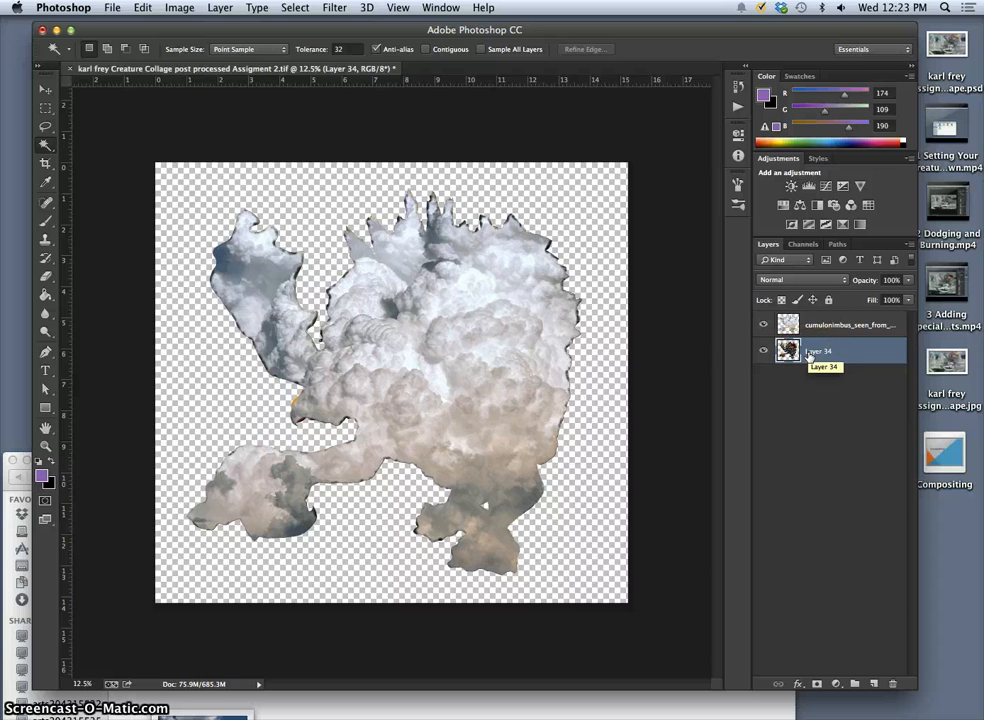
key("super+t")
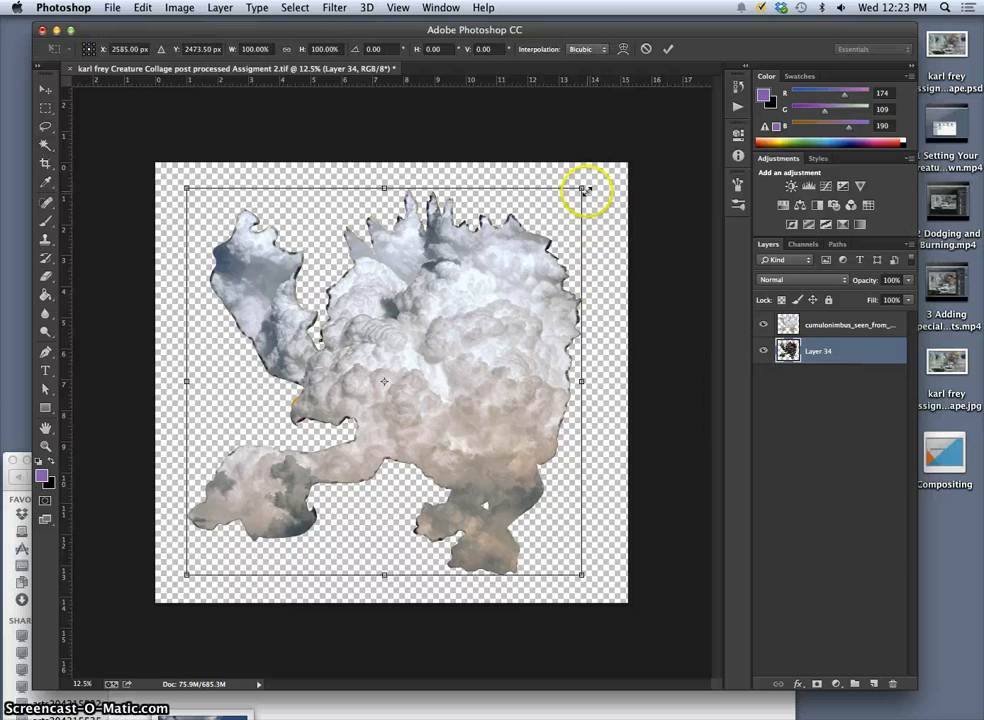
left_click_drag(585, 190, 367, 443)
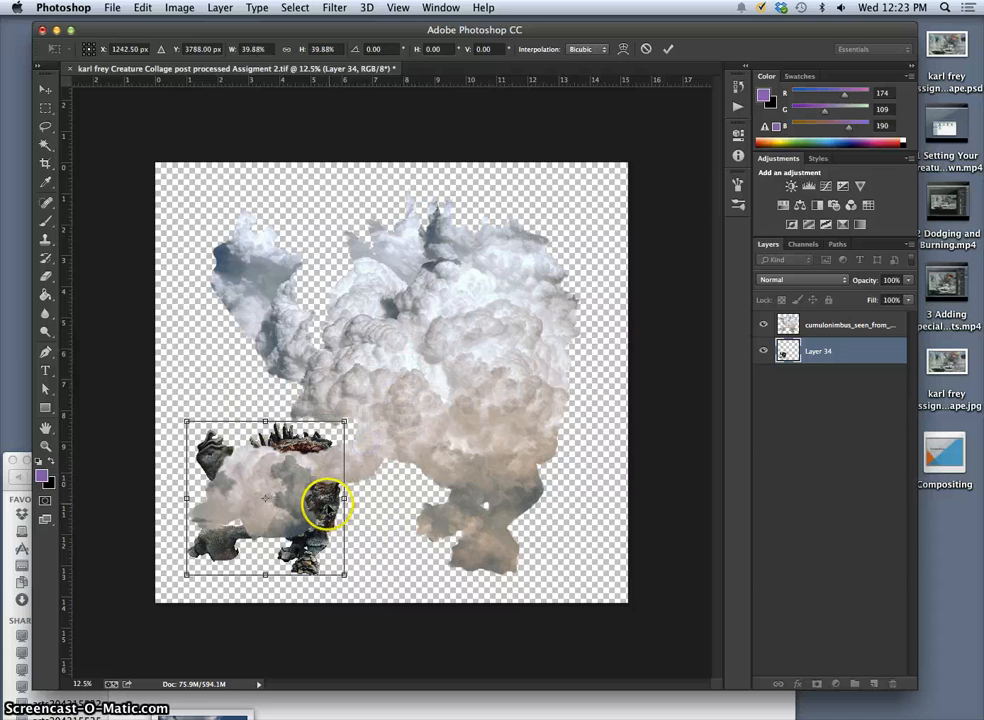
left_click_drag(325, 505, 600, 522)
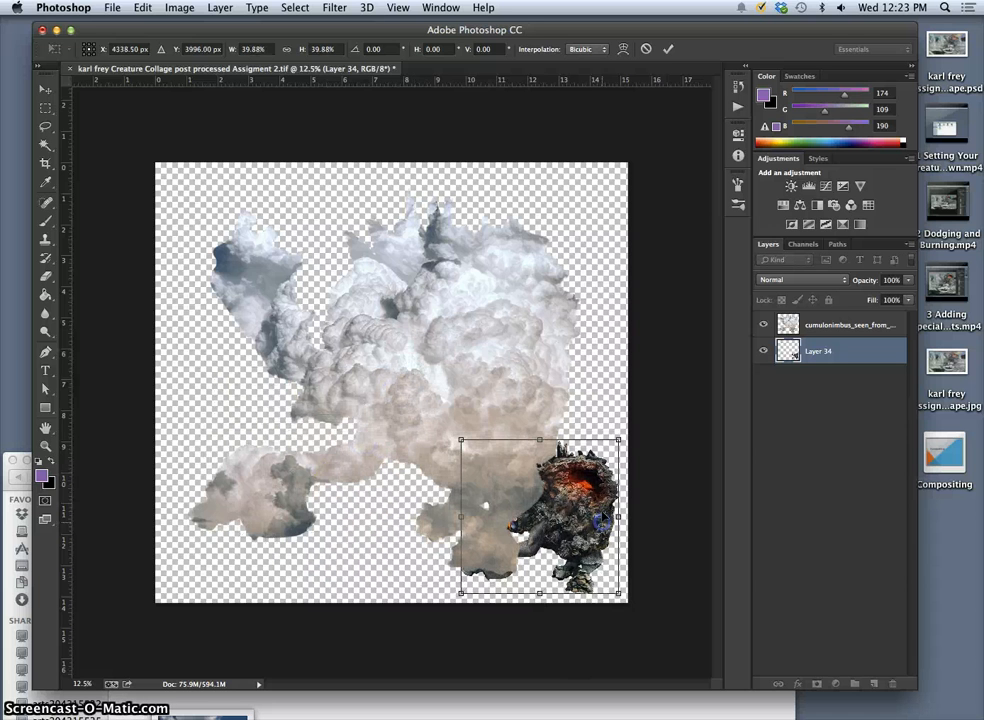
left_click_drag(461, 441, 580, 528)
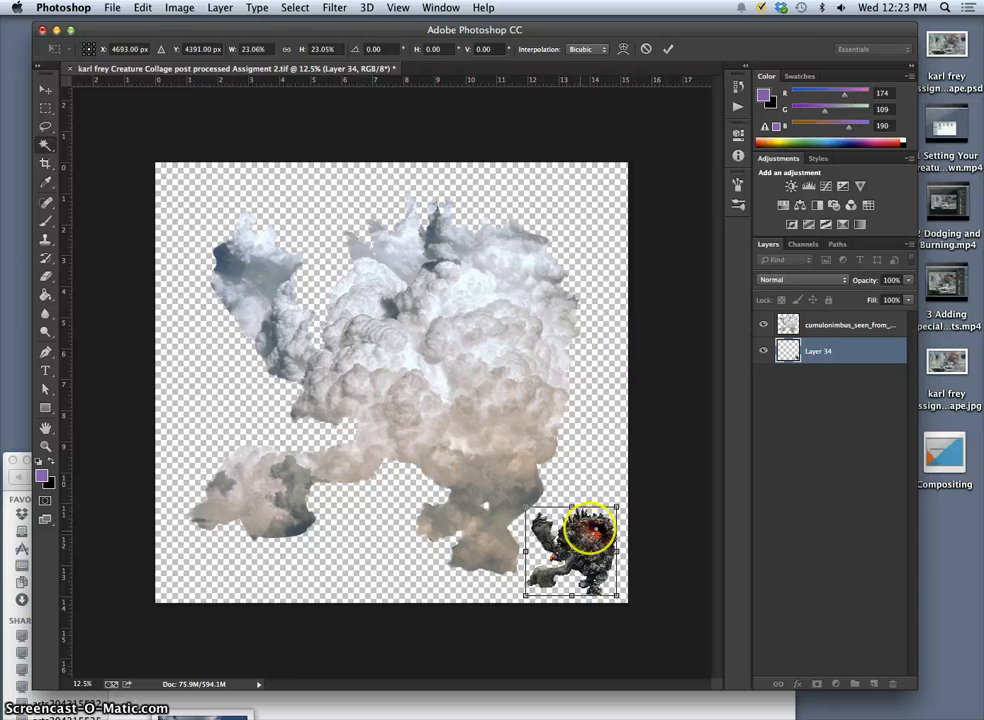
key("Return")
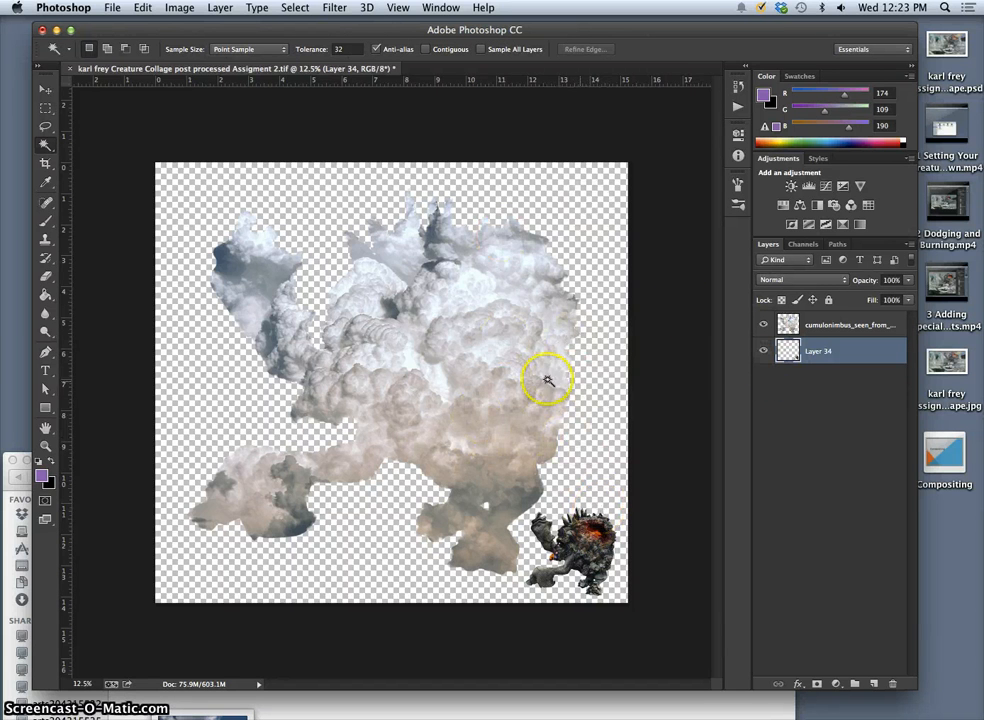
Add a new empty layer and move it below the creature layer.
left_click(840, 325)
left_click(850, 351)
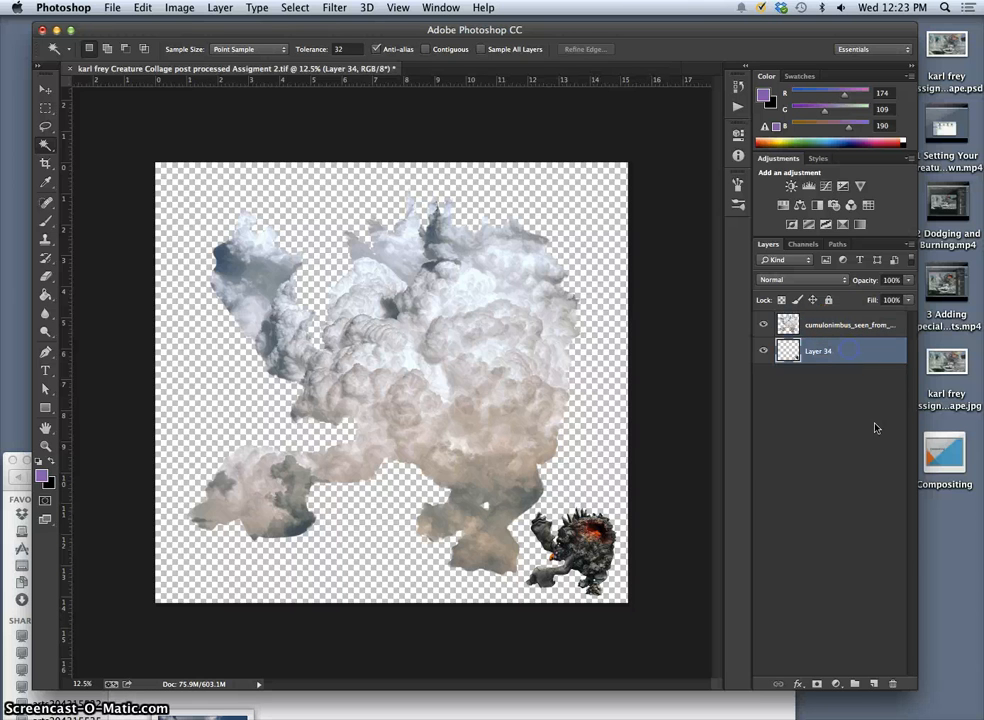
left_click(875, 683)
left_click_drag(852, 358, 850, 397)
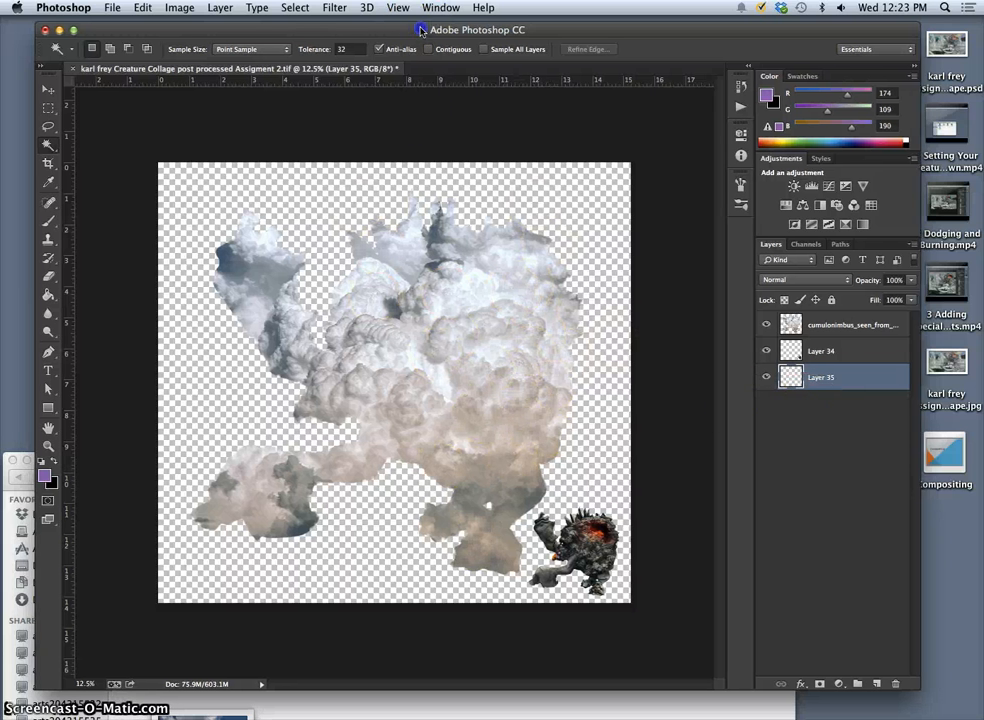
Switch to Finder, open img_5115.jpg from the cloud reference folder in Photoshop, and float it in its own window beside the collage.
left_click_drag(322, 30, 492, 24)
left_click_drag(170, 460, 167, 253)
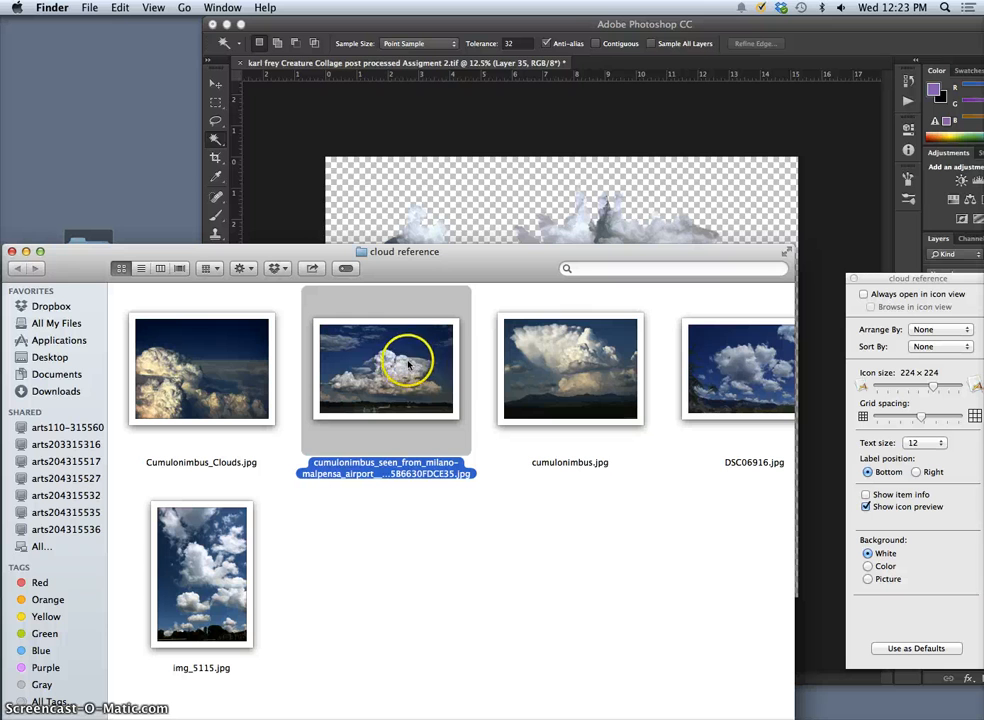
right_click(208, 566)
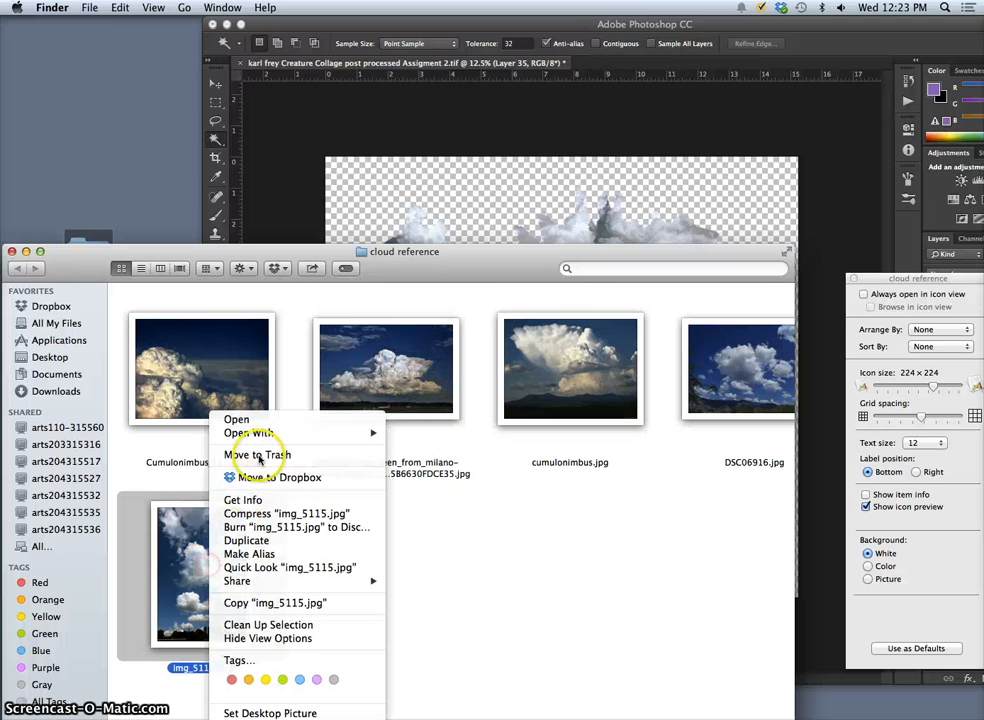
mouse_move(371, 436)
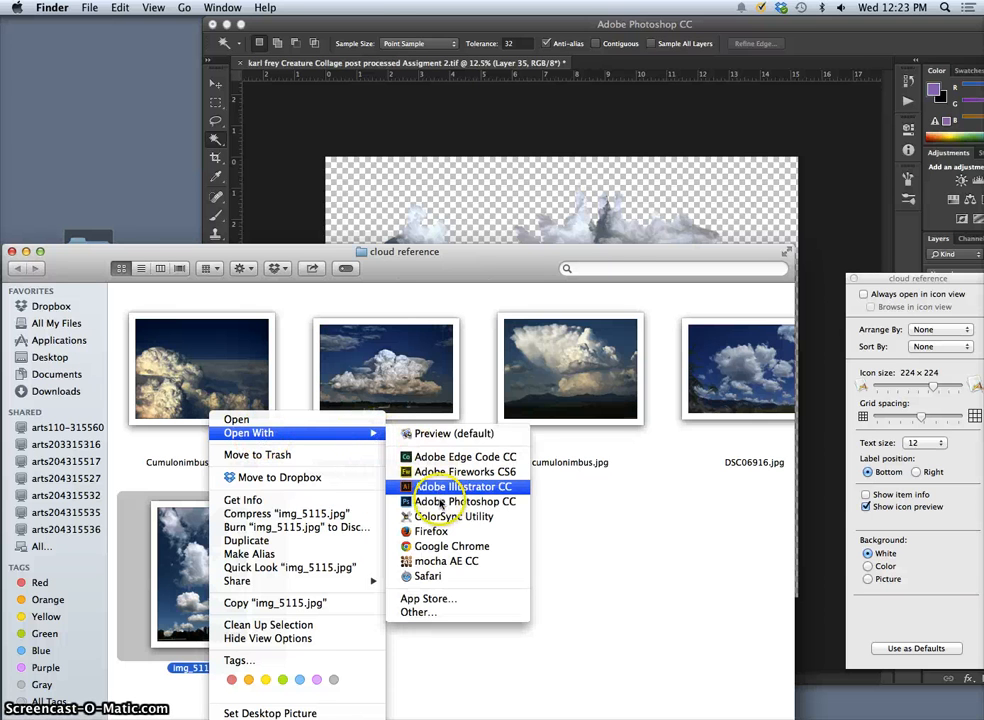
left_click(405, 503)
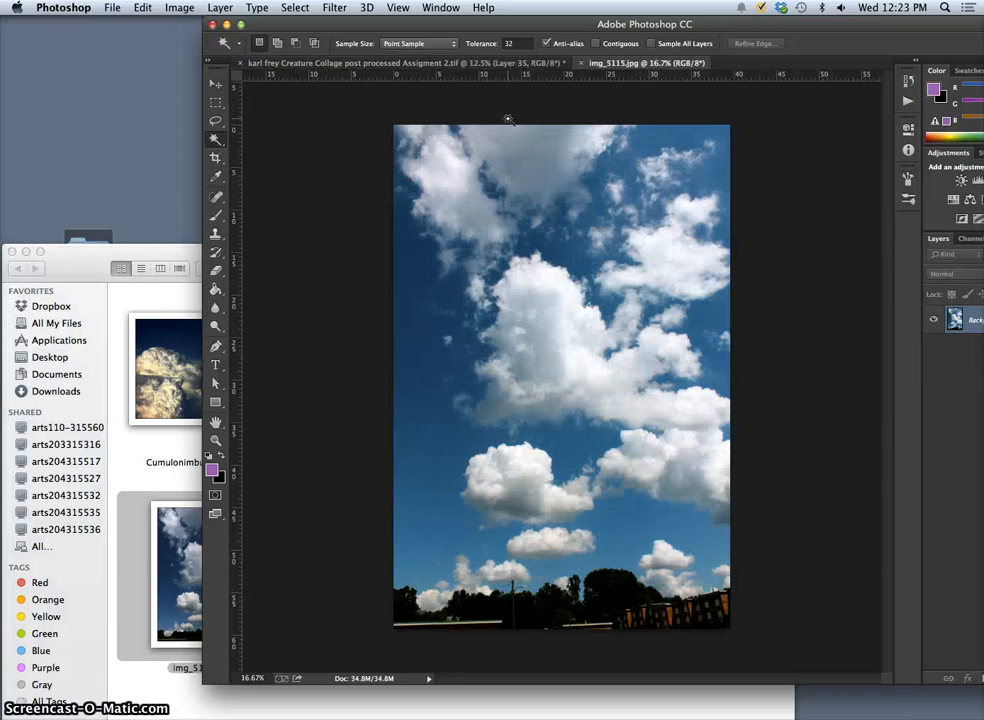
left_click_drag(597, 61, 98, 108)
left_click_drag(292, 125, 733, 143)
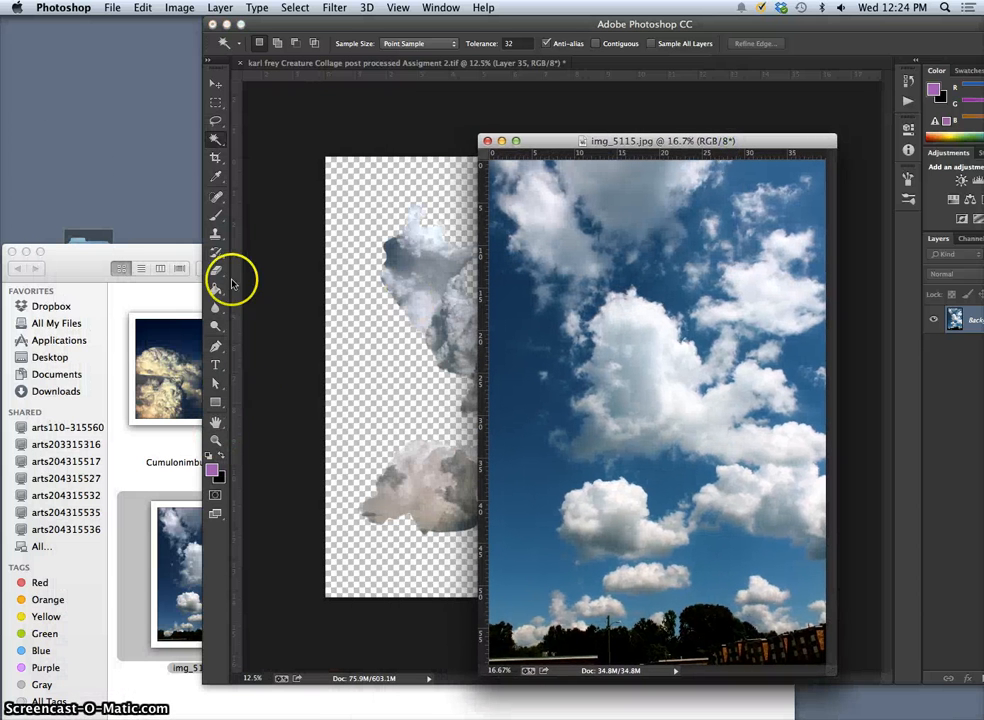
Sample the photo's dark upper sky blue as foreground and lighter horizon blue as background color, and minimize the photo.
left_click(217, 179)
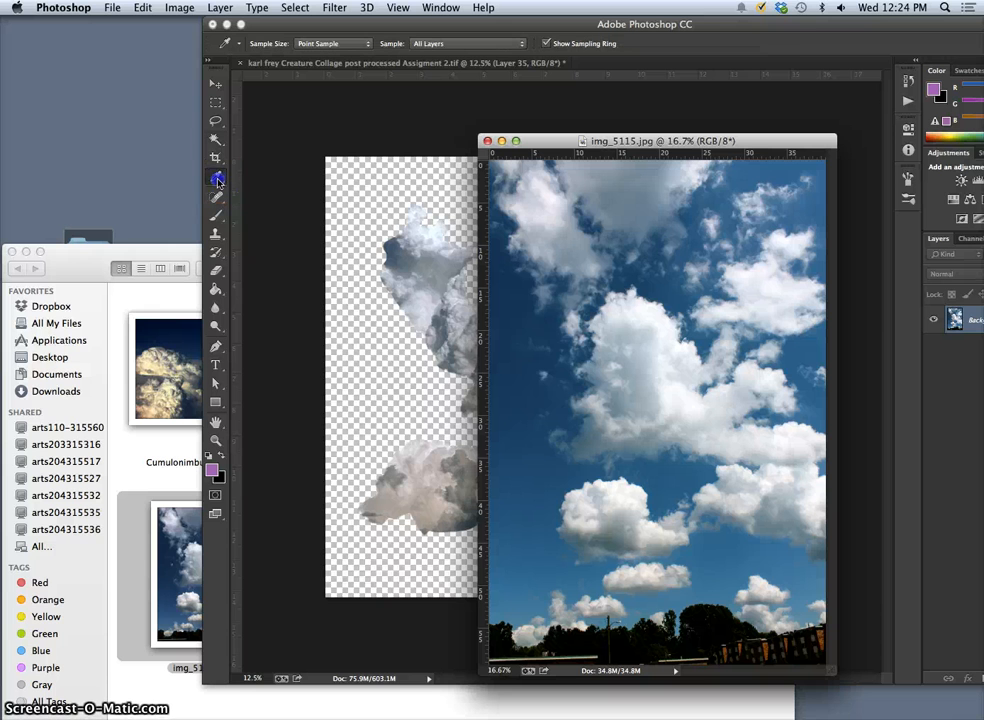
left_click(213, 473)
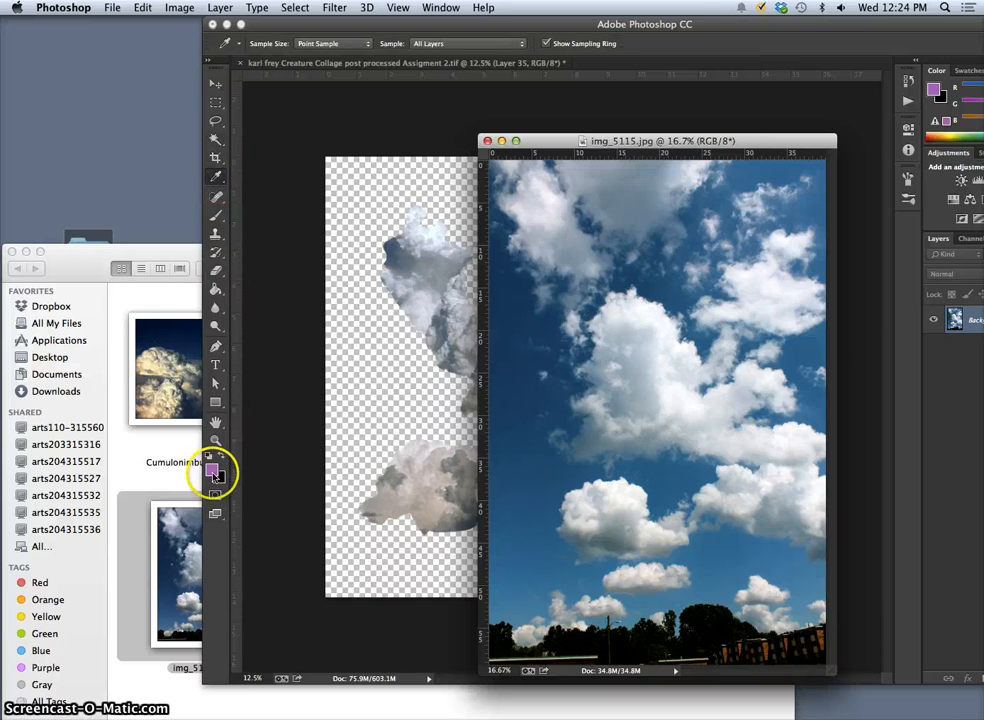
left_click(503, 212)
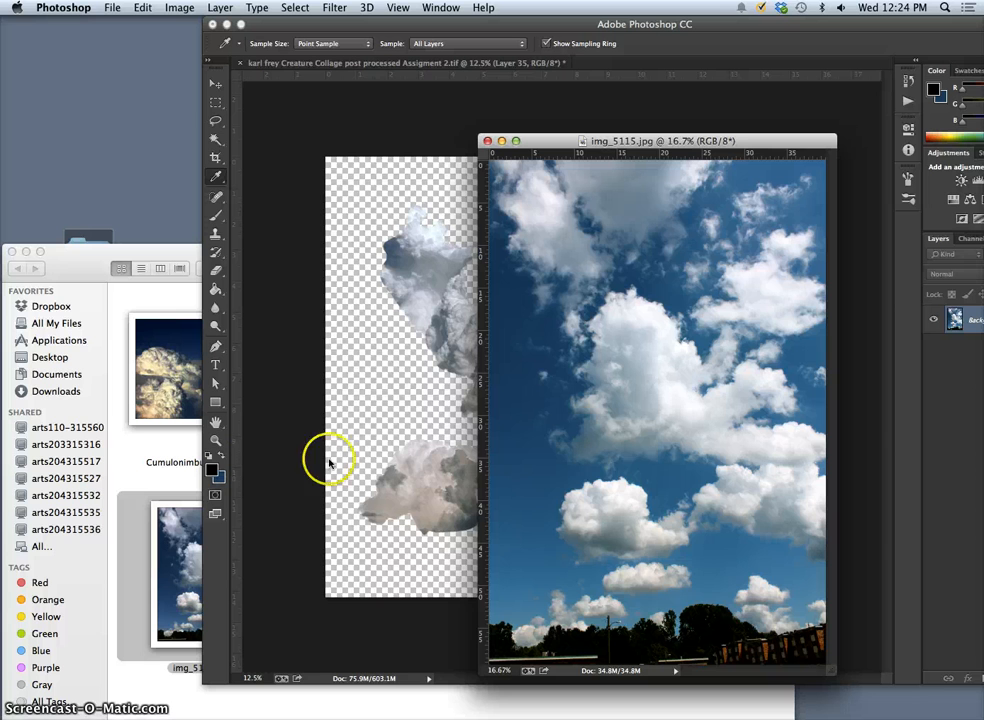
left_click(800, 603)
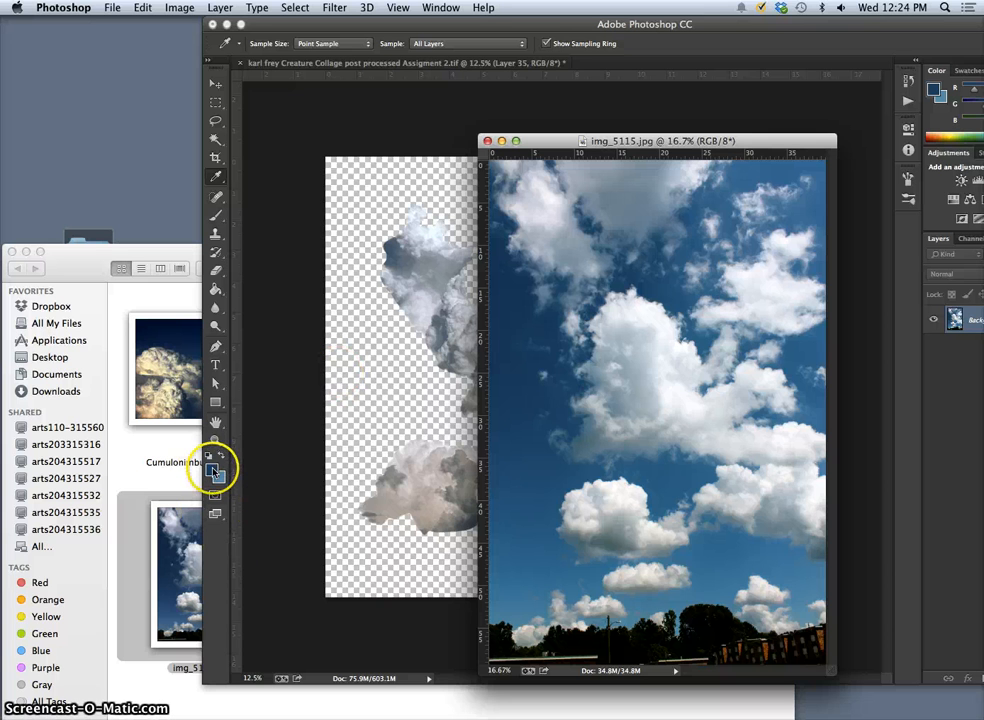
left_click(500, 143)
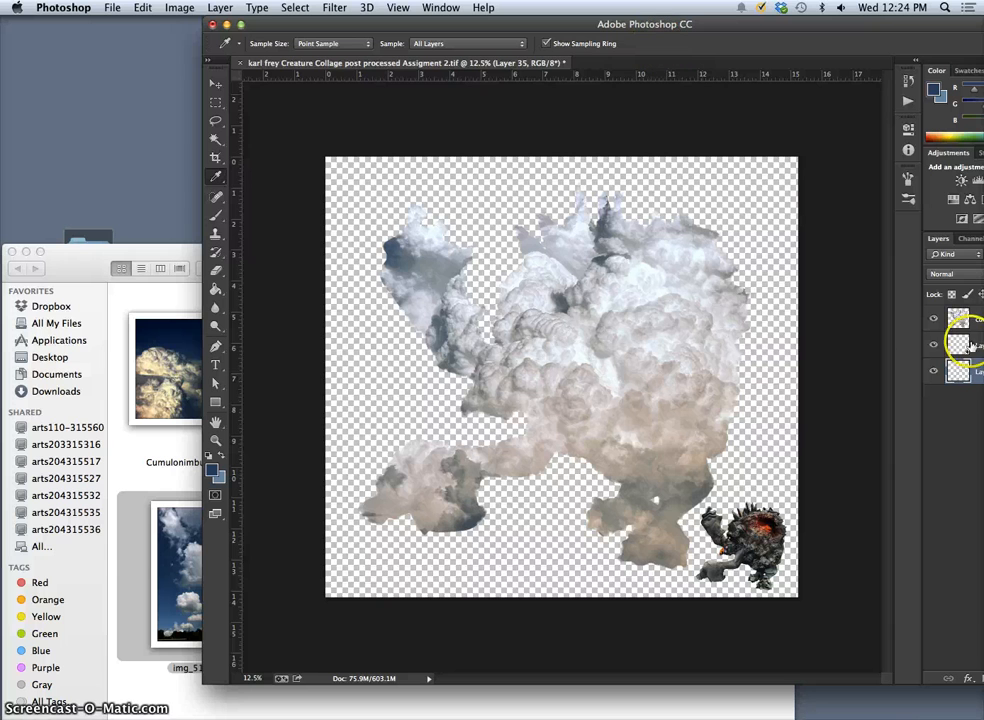
Fill the empty layer below the creature with a linear gradient from the dark blue foreground to the lighter blue background color.
left_click(215, 289)
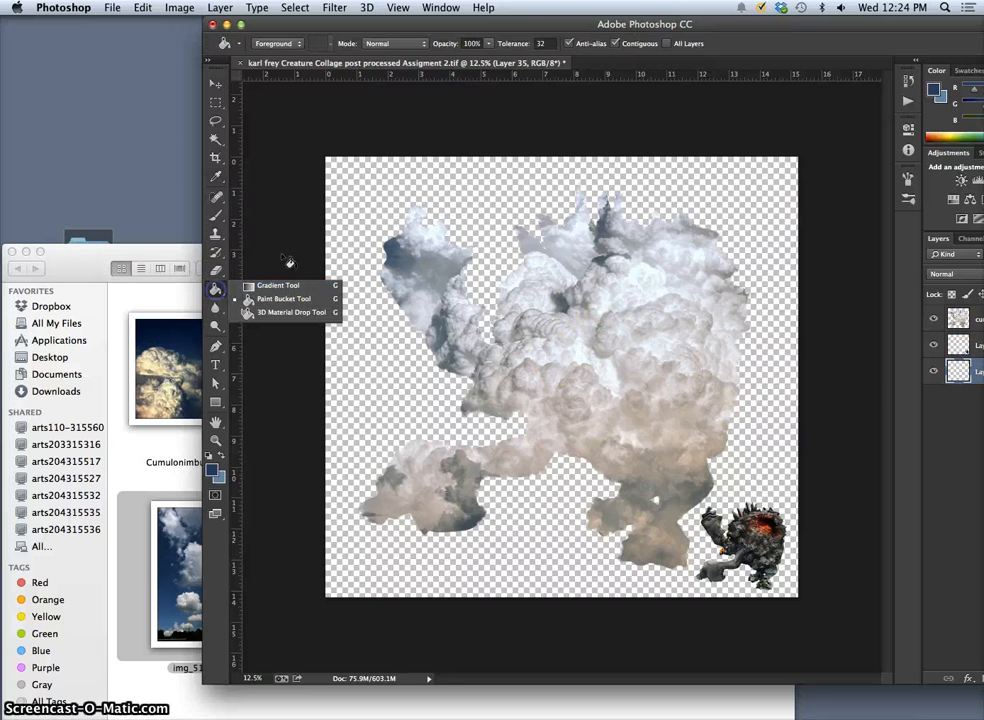
left_click(270, 285)
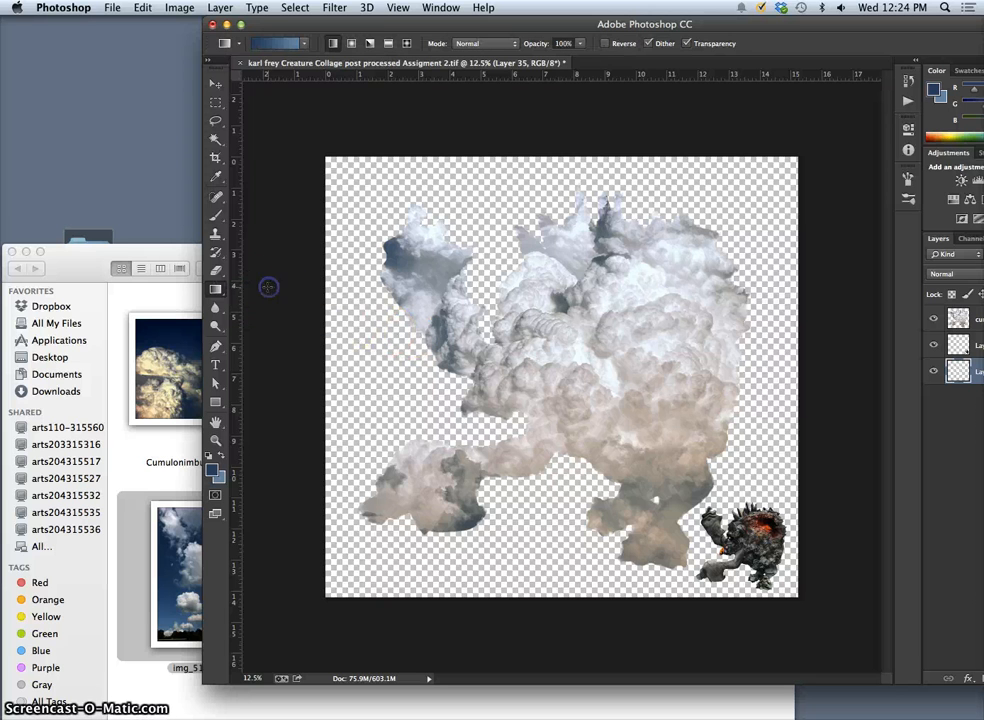
left_click(303, 43)
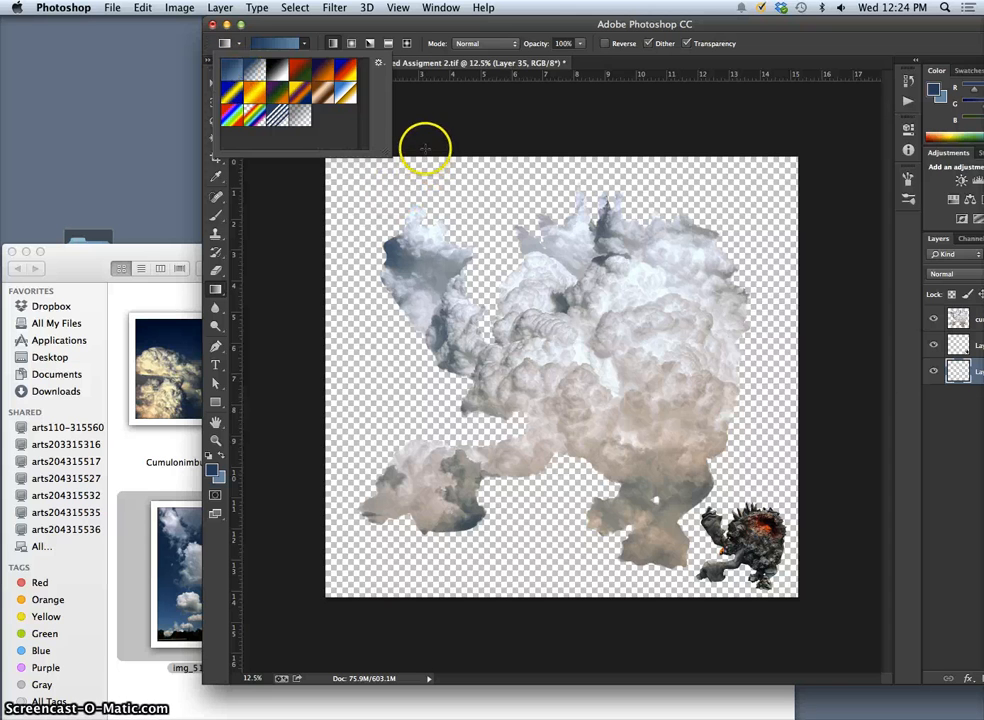
left_click(538, 311)
left_click_drag(645, 557, 645, 608)
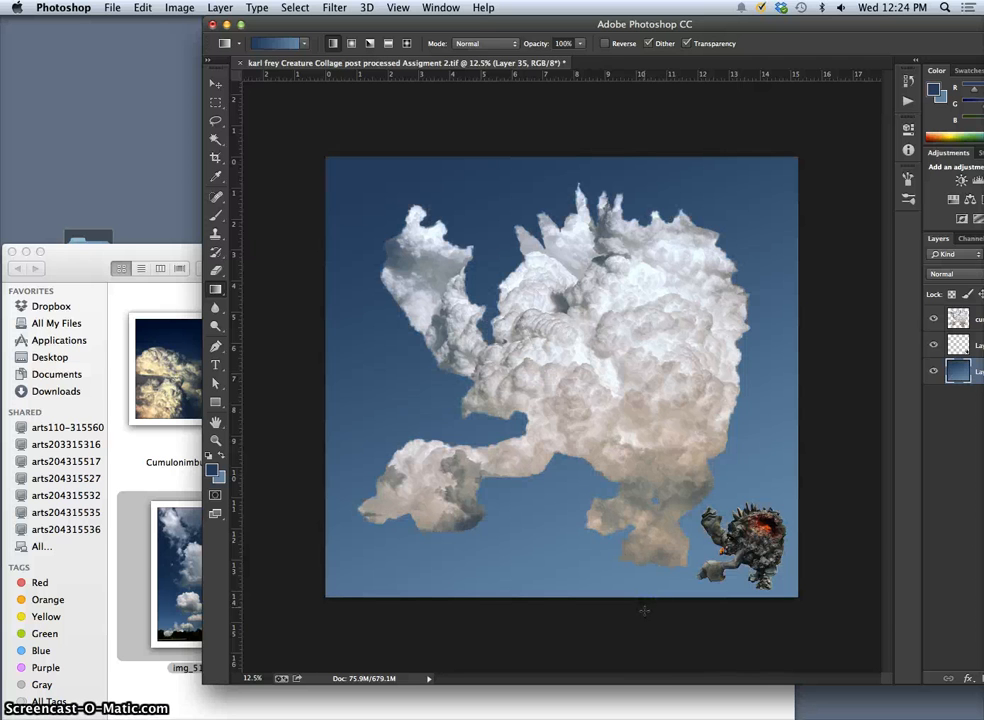
Redraw the sky gradient a few times until it runs from dark blue at the canvas top to light blue at the bottom.
left_click_drag(561, 149, 626, 604)
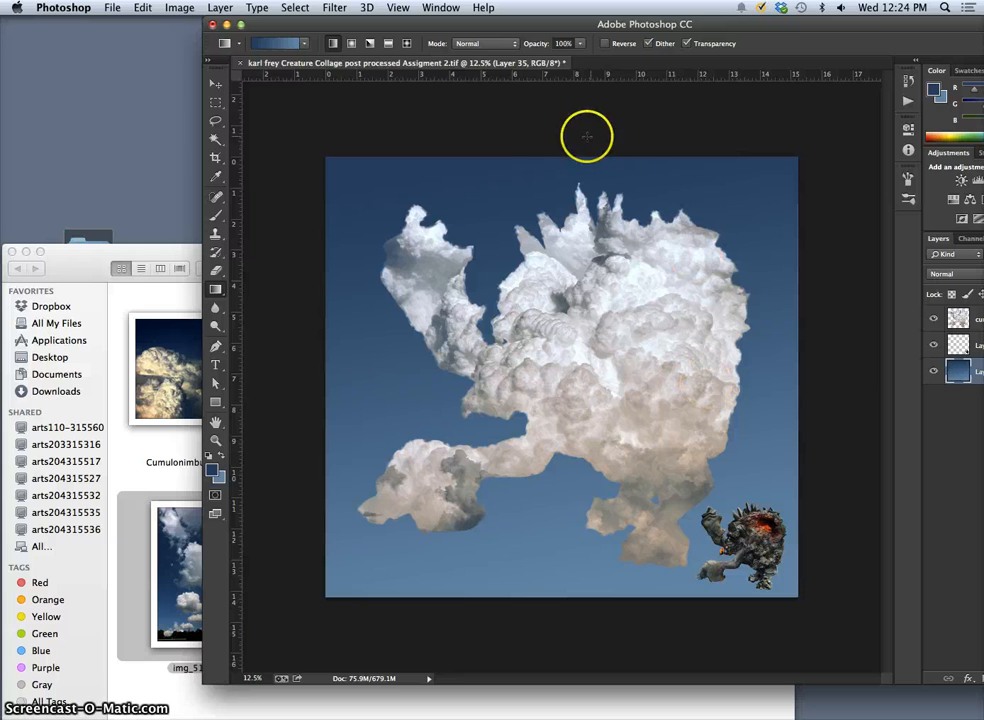
left_click_drag(469, 124, 572, 462)
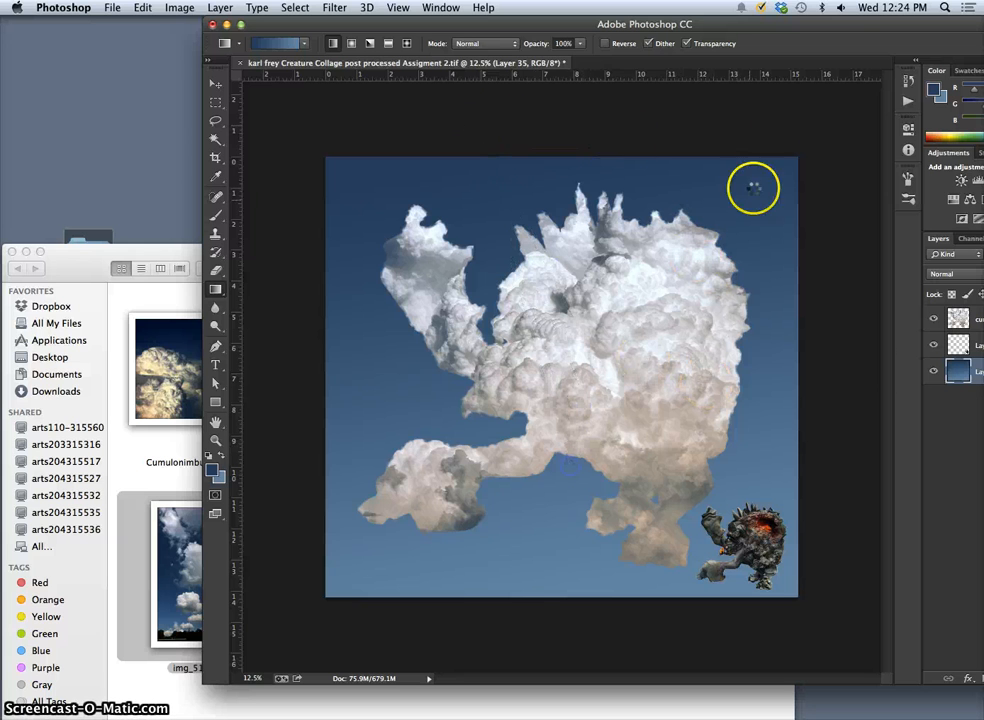
left_click_drag(626, 411, 567, 598)
left_click_drag(492, 150, 538, 270)
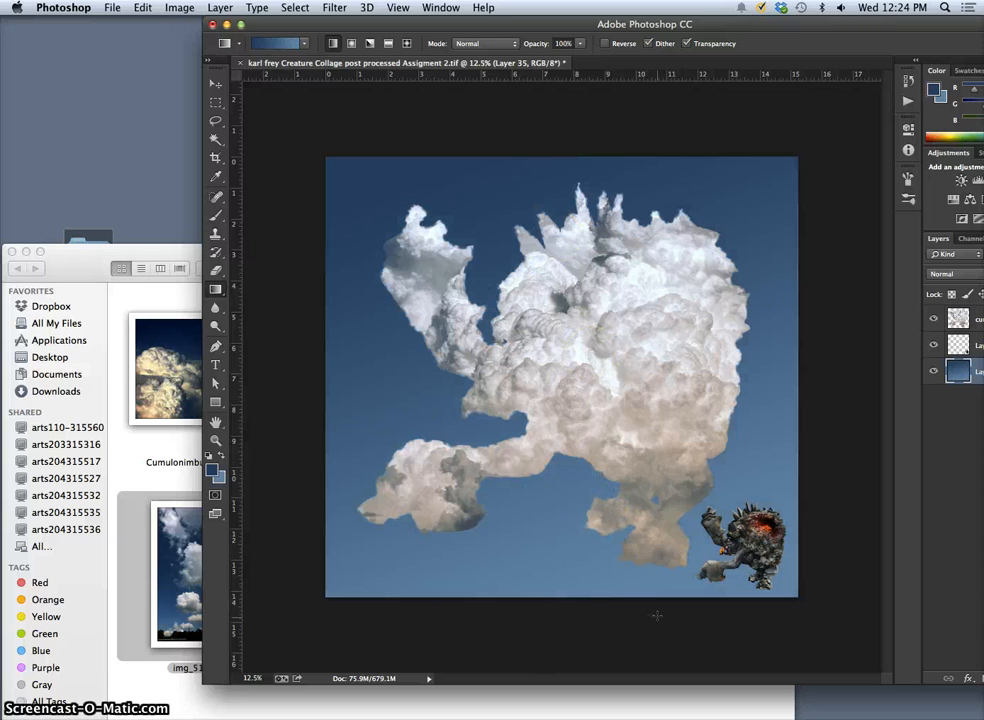
left_click_drag(624, 535, 636, 597)
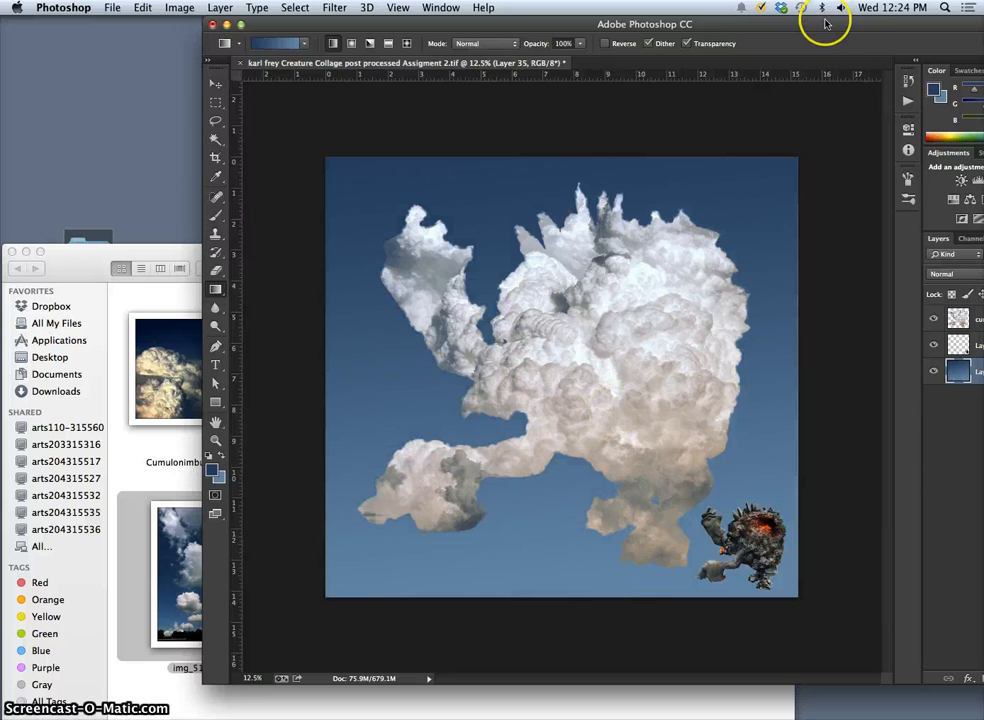
left_click_drag(826, 24, 673, 22)
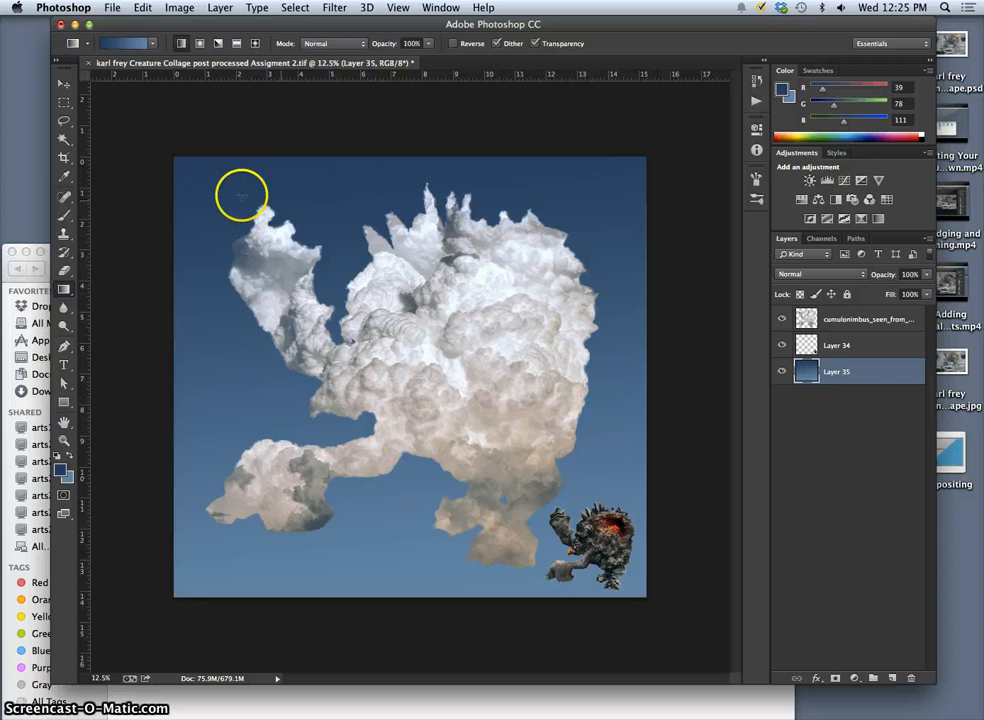
Begin saving the composite as a new file, naming it with the artist's name followed by "Cloud Creature Assigment 4".
left_click(112, 8)
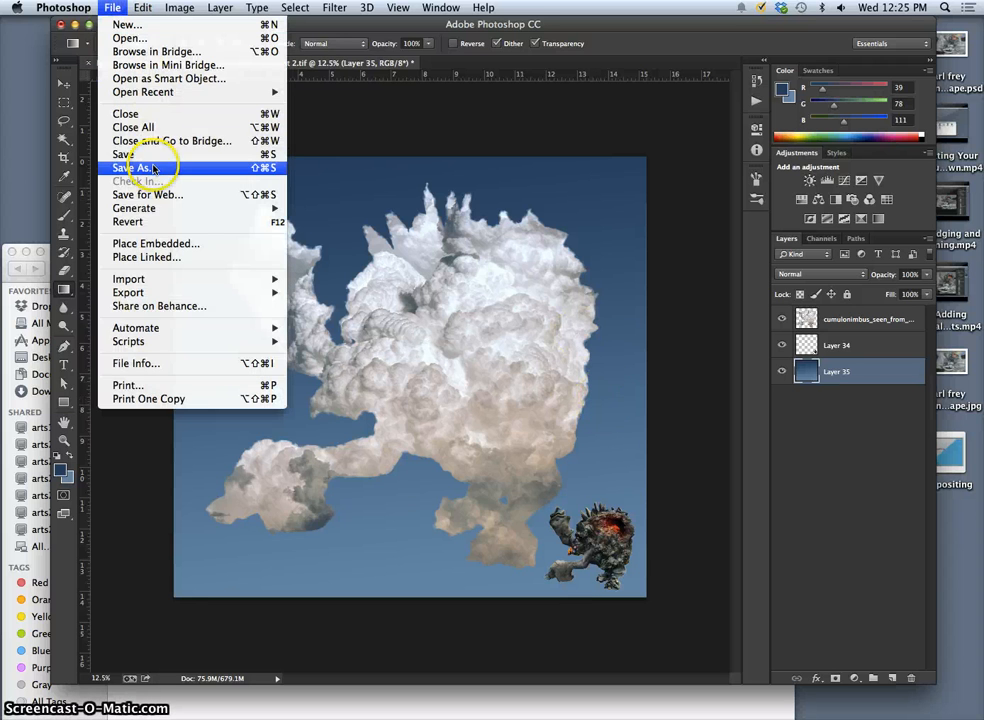
left_click(200, 168)
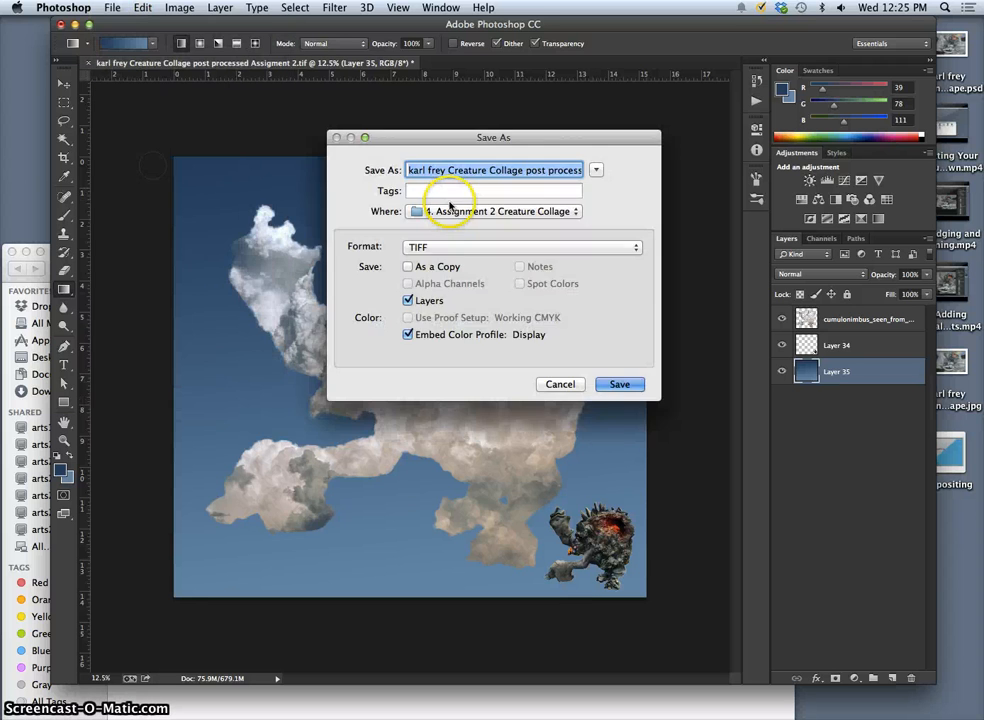
left_click(490, 170)
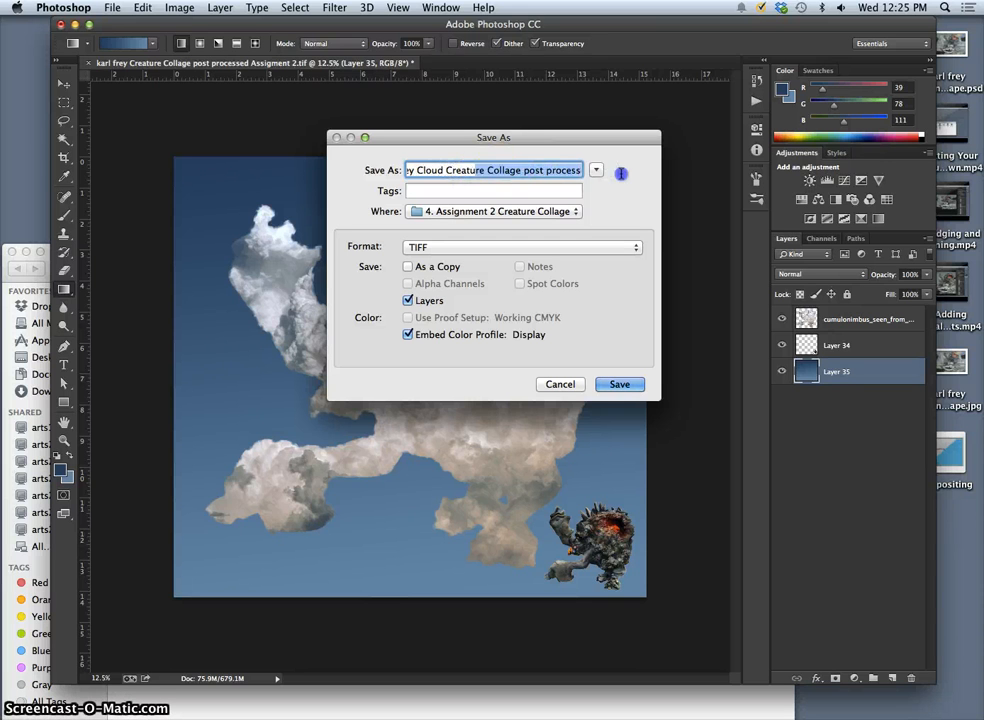
left_click(565, 170)
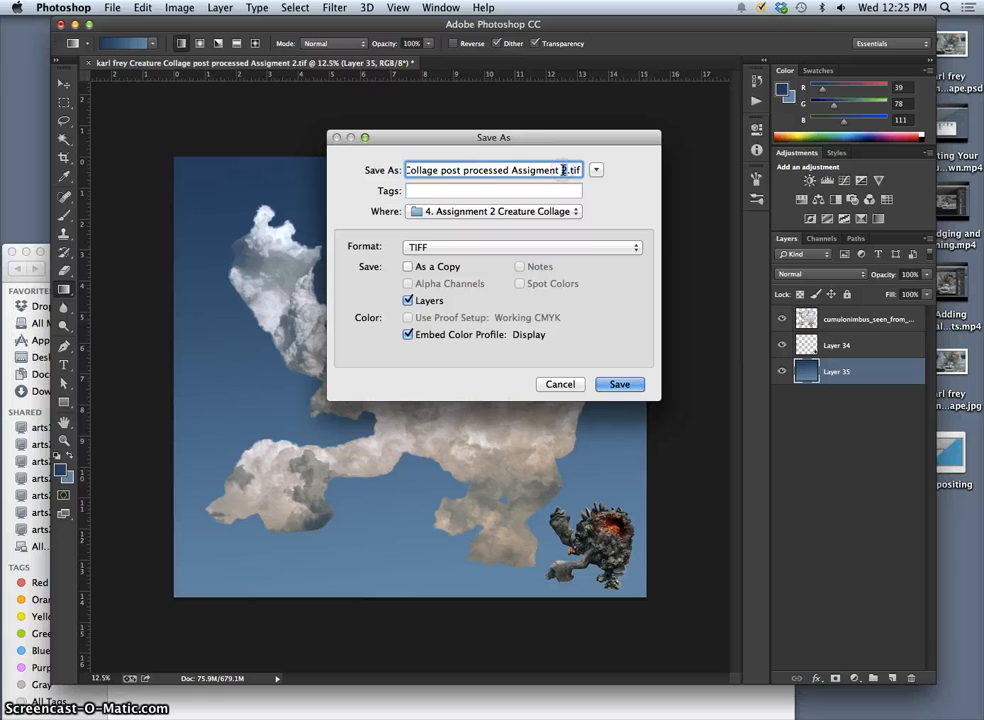
key("BackSpace")
type("4")
left_click_drag(424, 170, 384, 170)
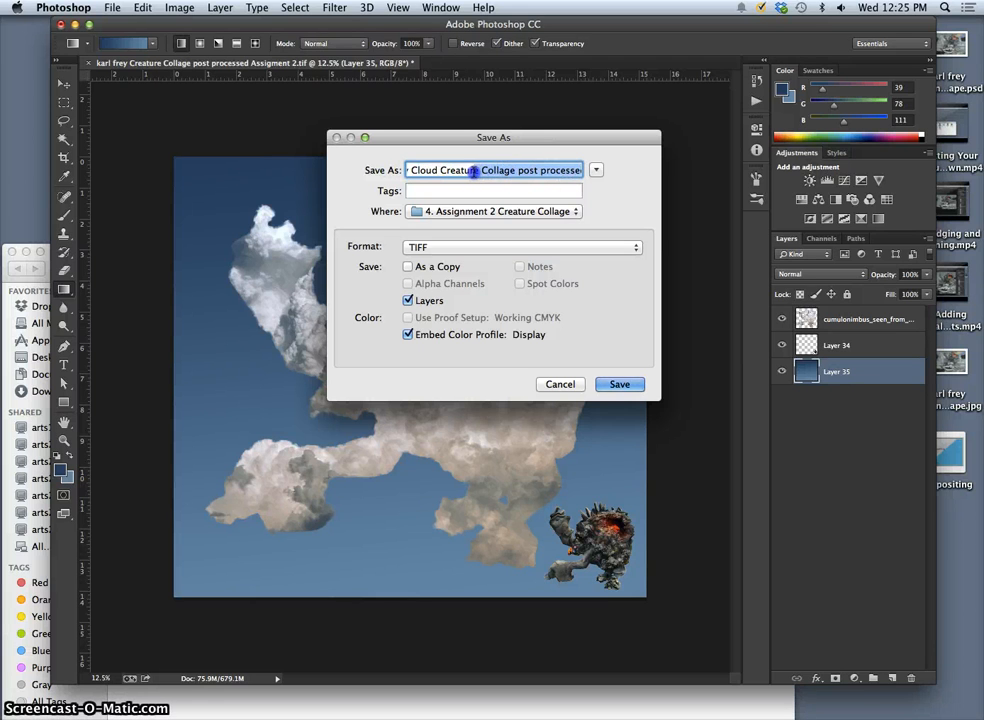
key("BackSpace")
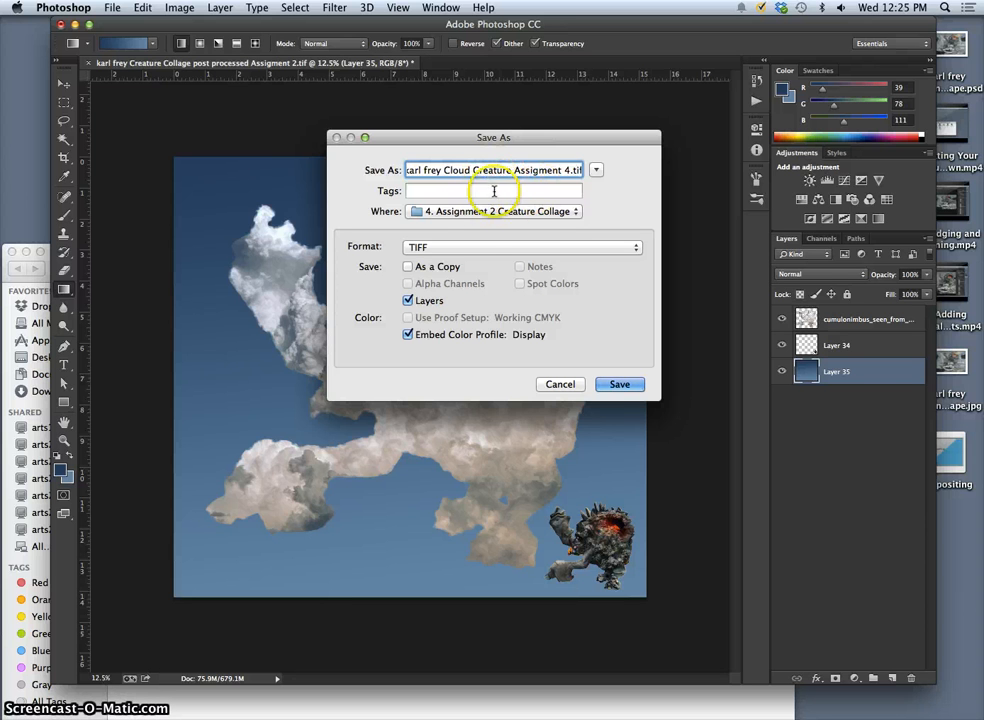
Choose the Desktop as the save location and Photoshop as the format, and save the file.
key("super+d")
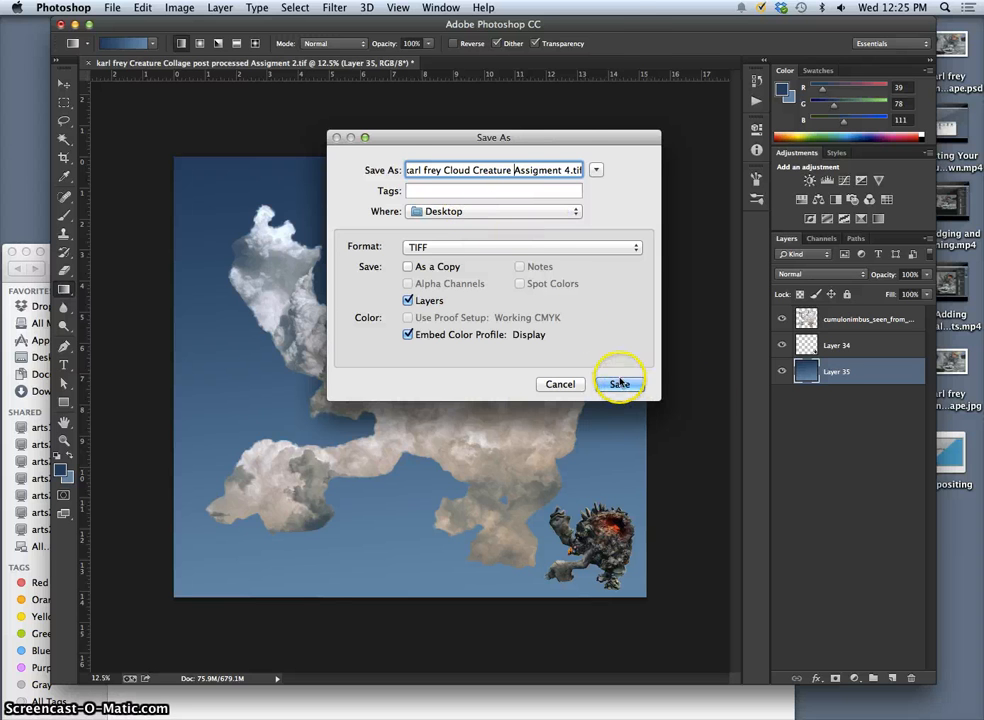
left_click(488, 247)
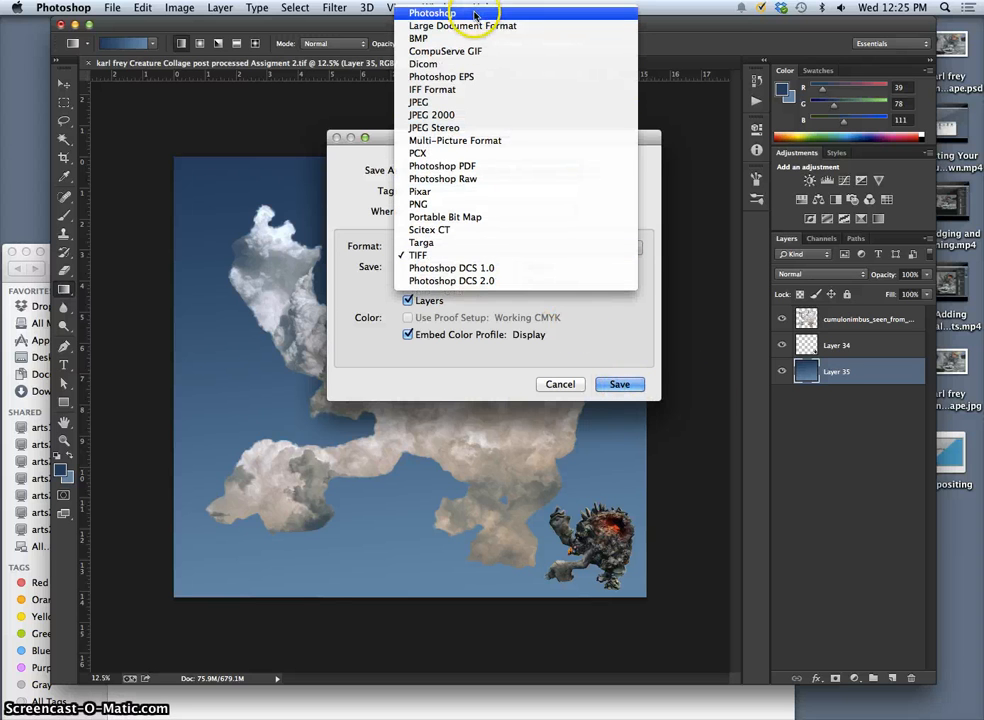
left_click(507, 14)
left_click(620, 384)
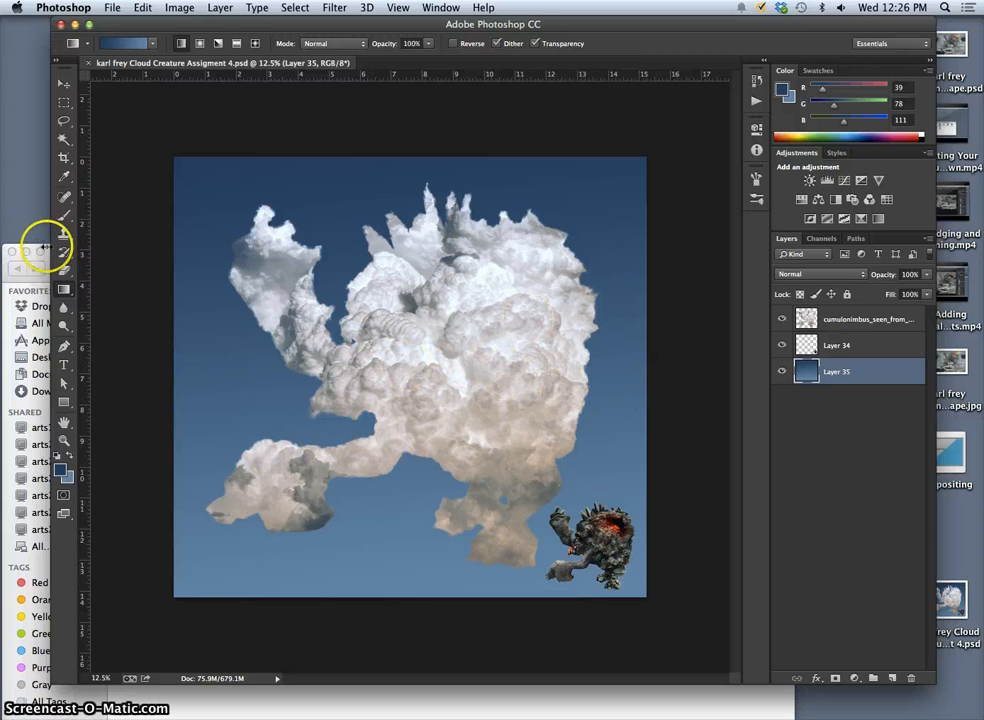
Switch to Finder, place cumulonimbus.jpg from the cloud reference folder into the Photoshop composite, and move its layer to the top.
left_click_drag(213, 24, 293, 22)
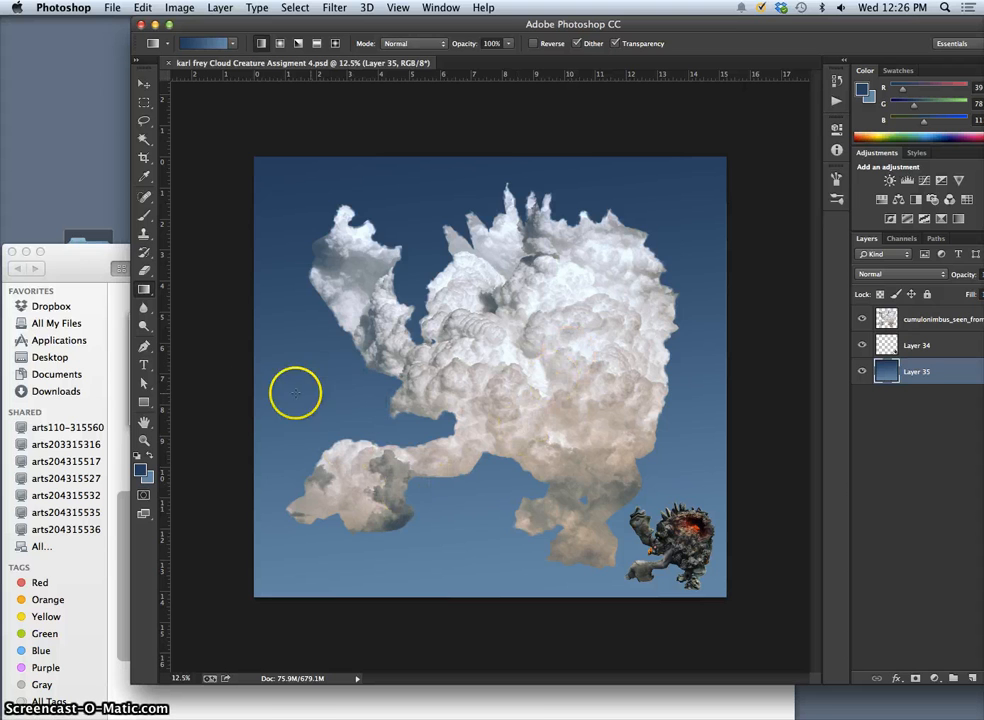
left_click(116, 369)
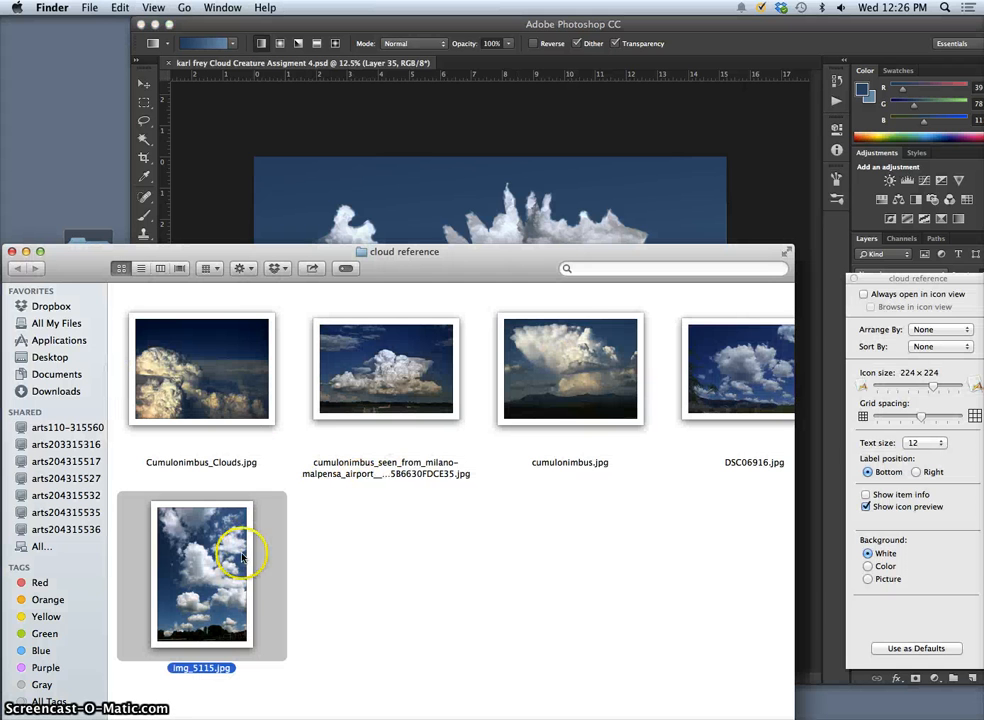
left_click_drag(396, 270, 370, 284)
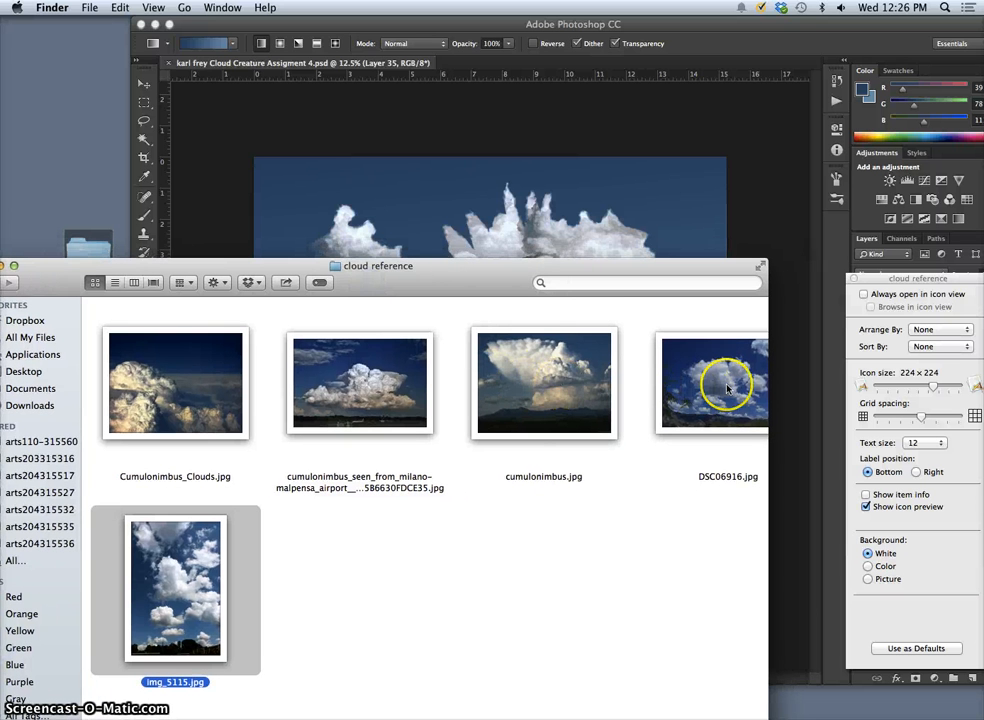
left_click_drag(548, 372, 575, 244)
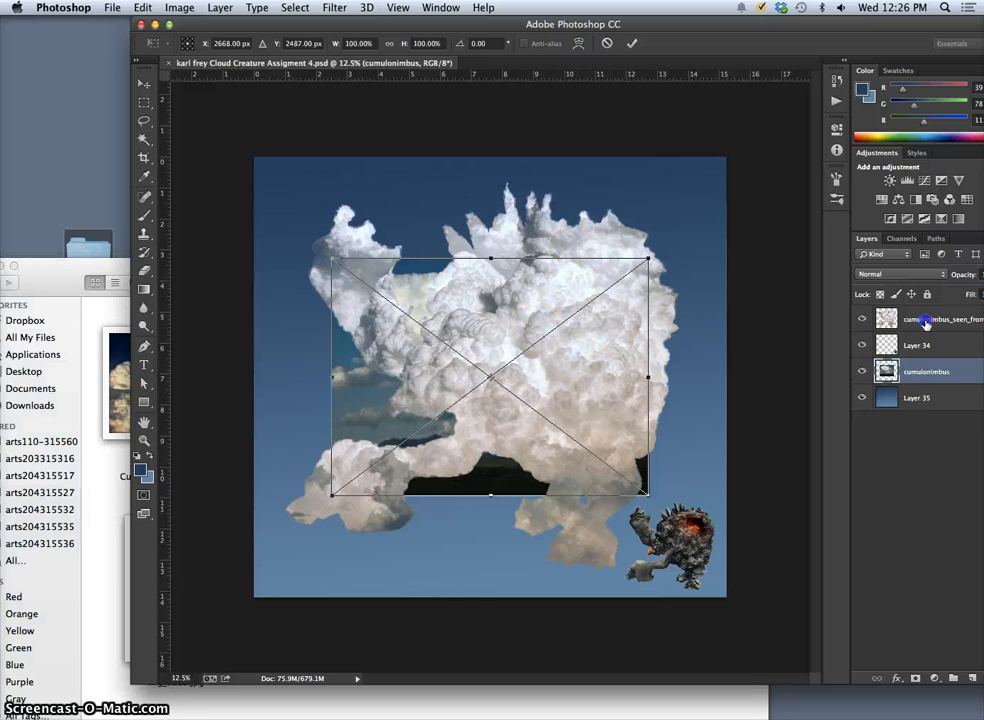
key("Return")
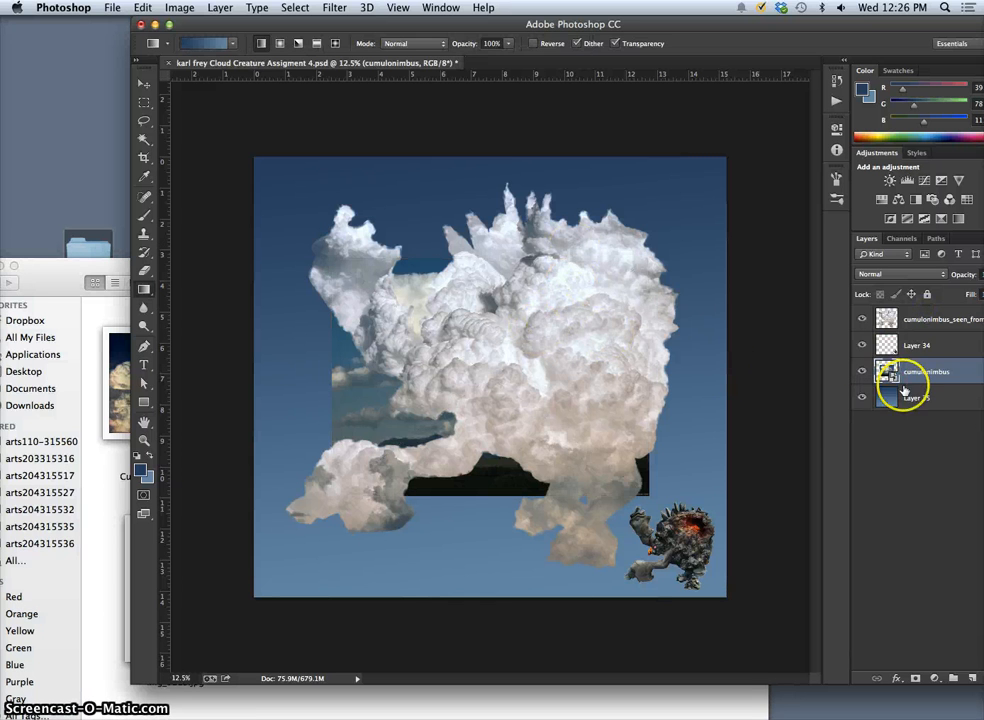
left_click_drag(910, 378, 915, 313)
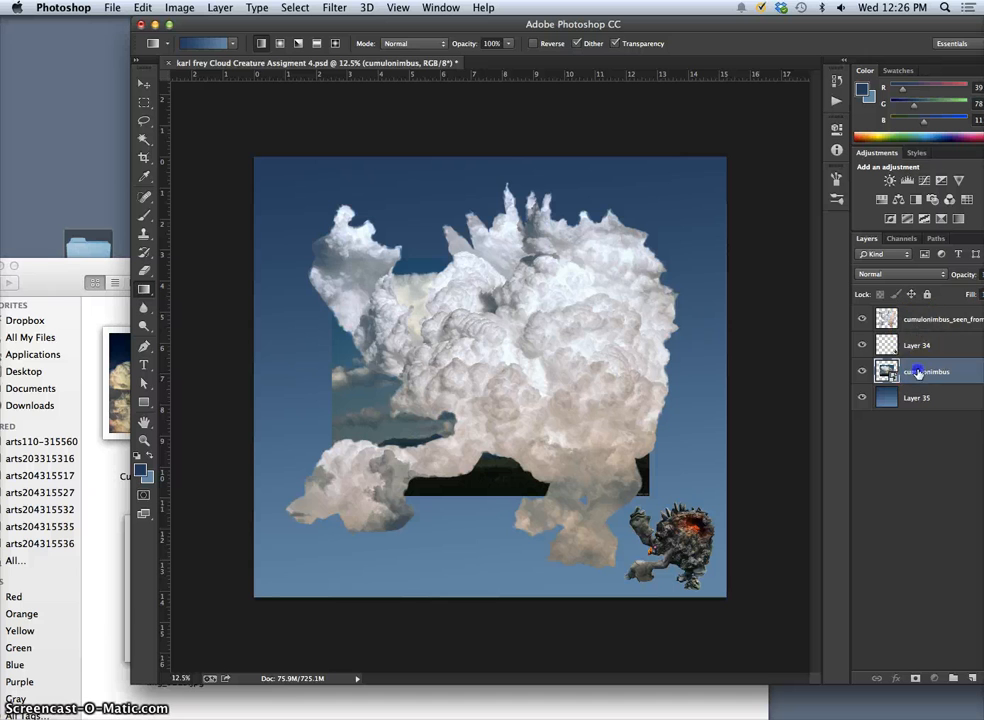
left_click_drag(903, 372, 913, 311)
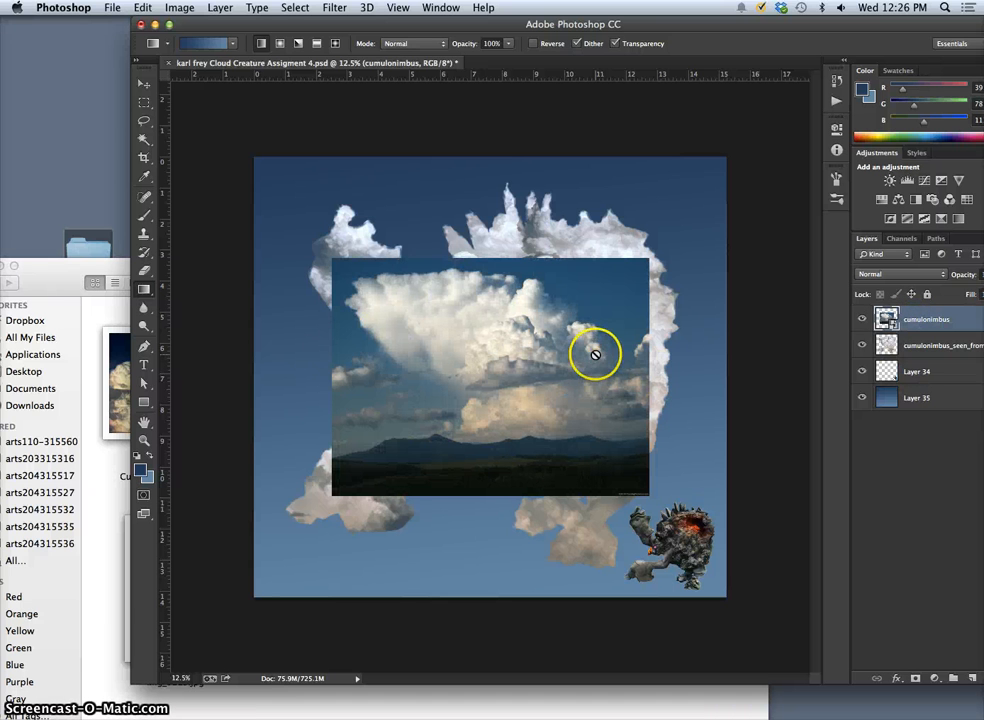
Lasso loosely around the large white cloud in the placed photo, copy it to a new layer, and delete the photo layer.
left_click(144, 120)
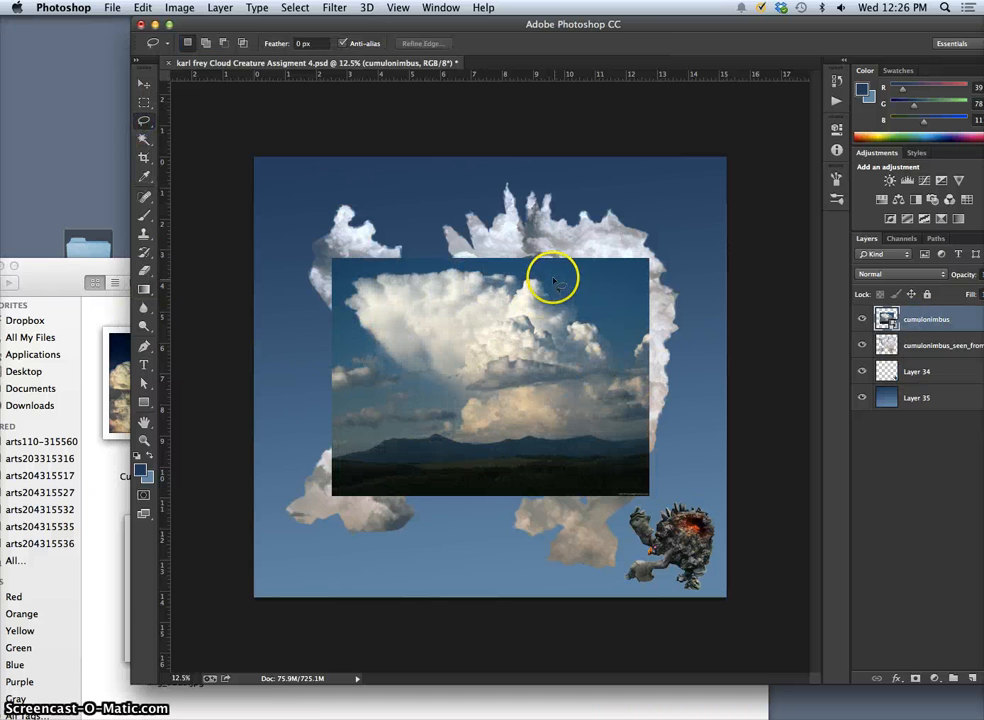
left_click_drag(550, 278, 488, 263)
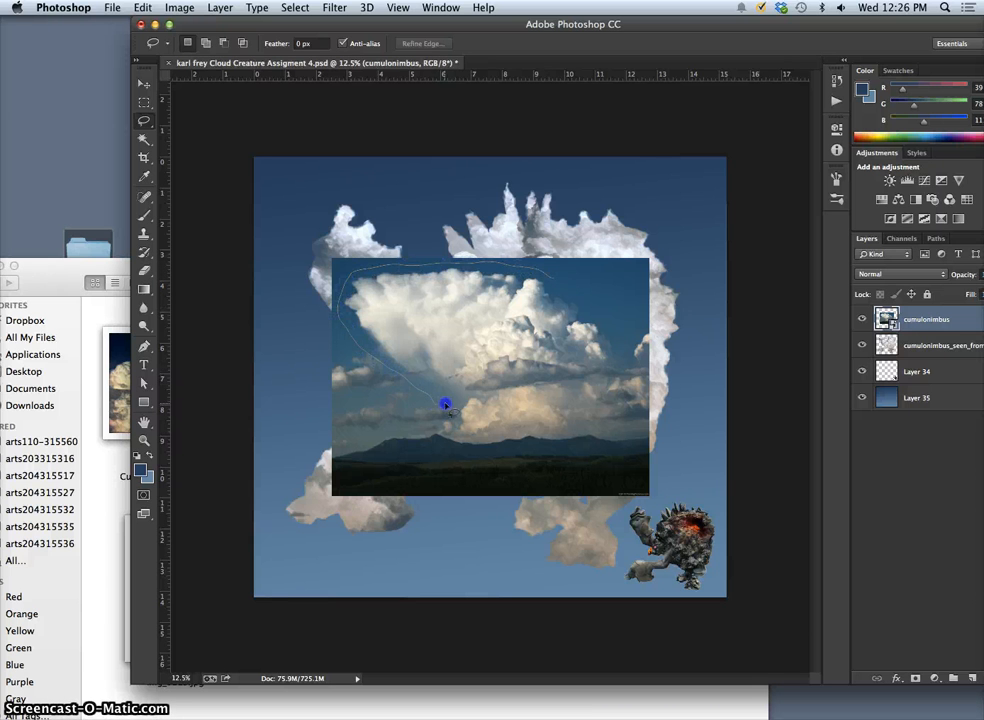
left_click_drag(600, 414, 620, 341)
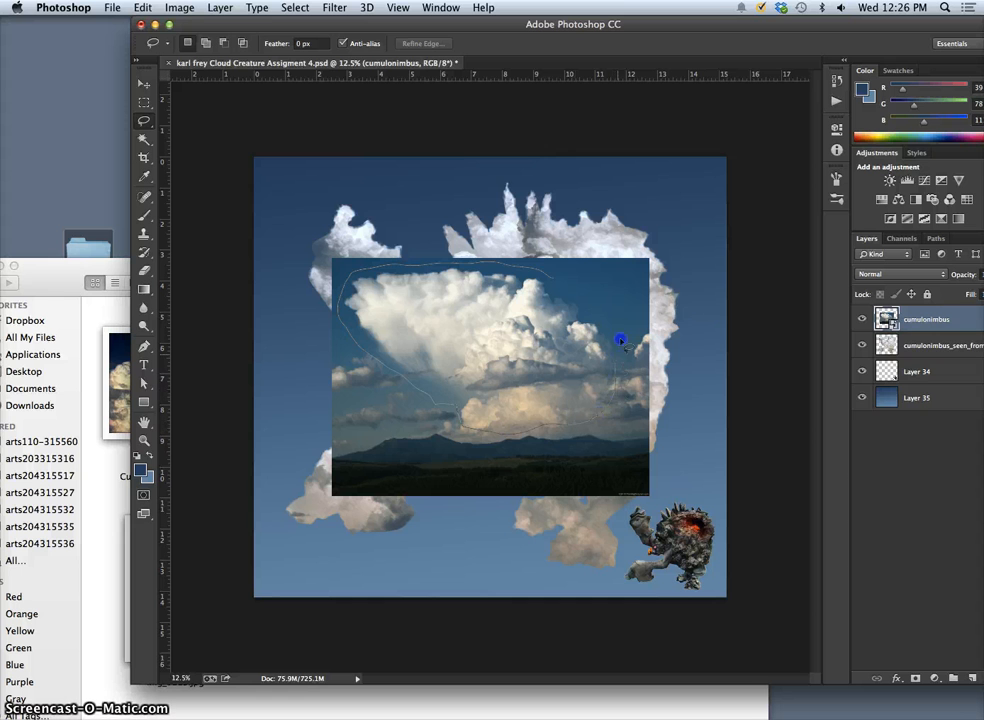
left_click_drag(588, 286, 560, 280)
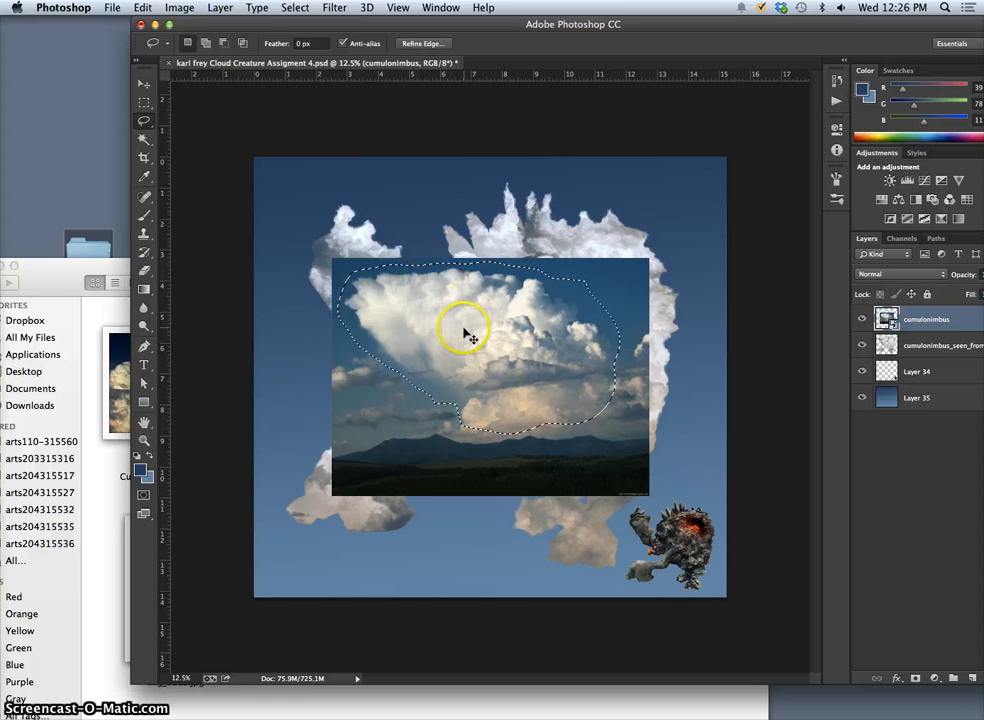
key("super+j")
left_click_drag(905, 345, 927, 362)
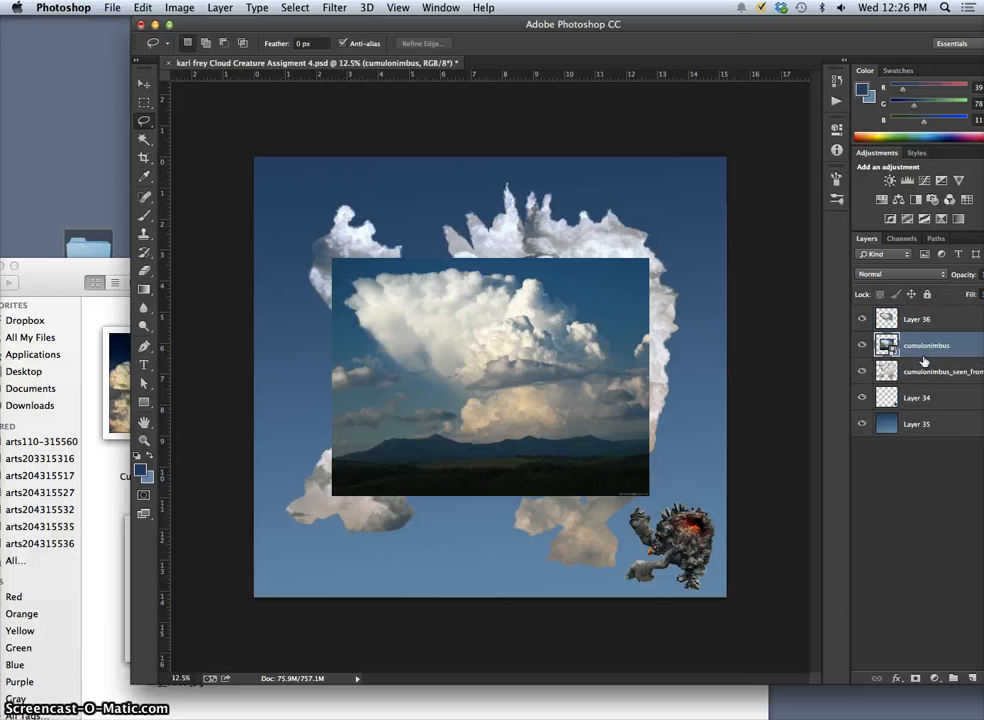
key("BackSpace")
Move the copied cloud toward the canvas's lower right and place its layer beneath the cloud creature's layer.
left_click_drag(481, 33, 437, 33)
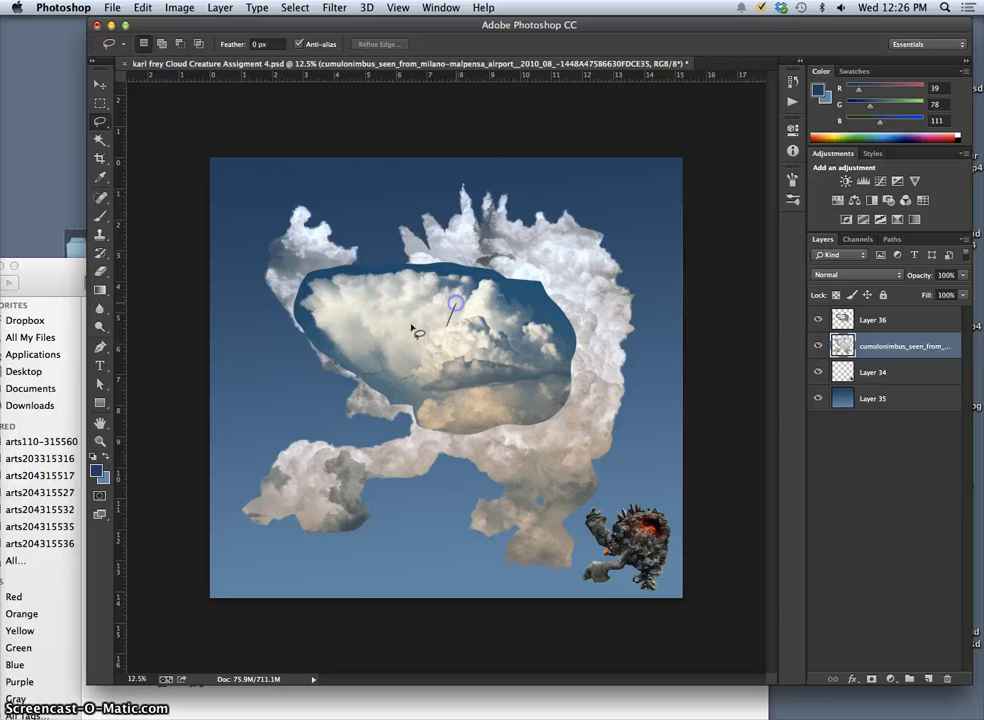
left_click(100, 84)
left_click_drag(428, 342, 617, 431)
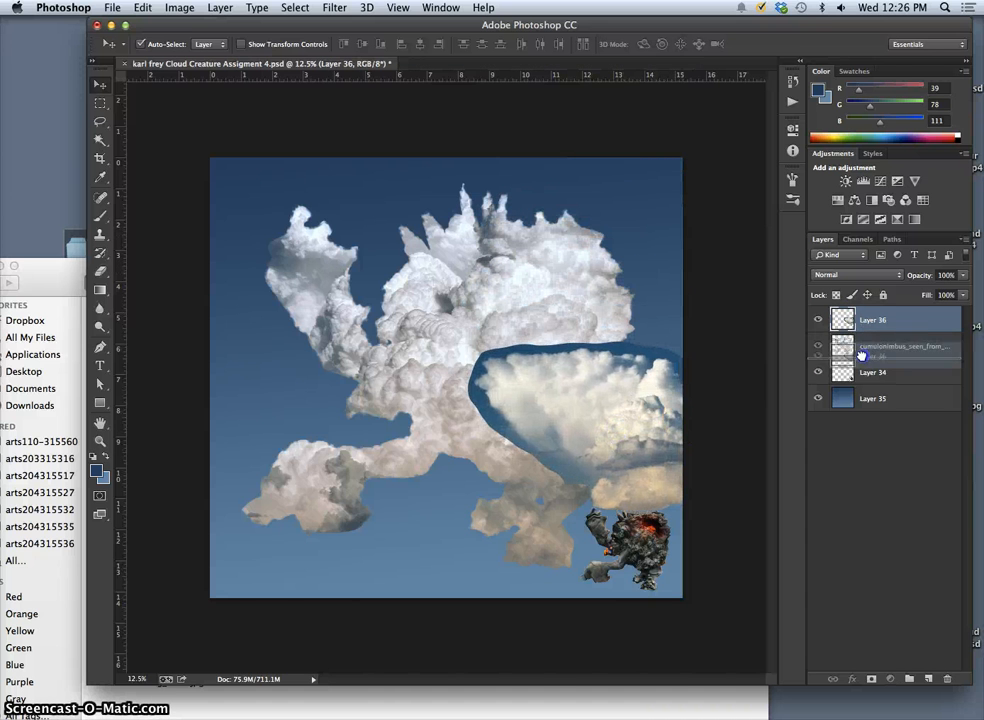
left_click_drag(872, 322, 872, 358)
Switch to Finder and place Cumulonimbus_Clouds.jpg from the cloud reference folder into the Photoshop composite, directly beneath the cloud creature's layer.
left_click(331, 710)
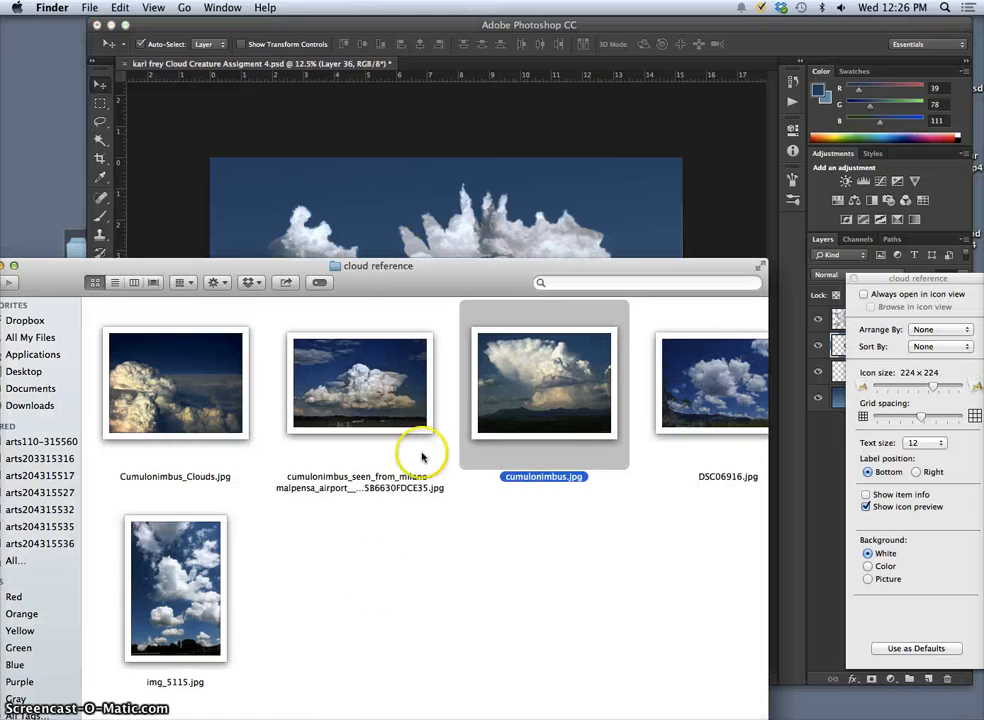
left_click(155, 393)
left_click_drag(152, 391, 310, 250)
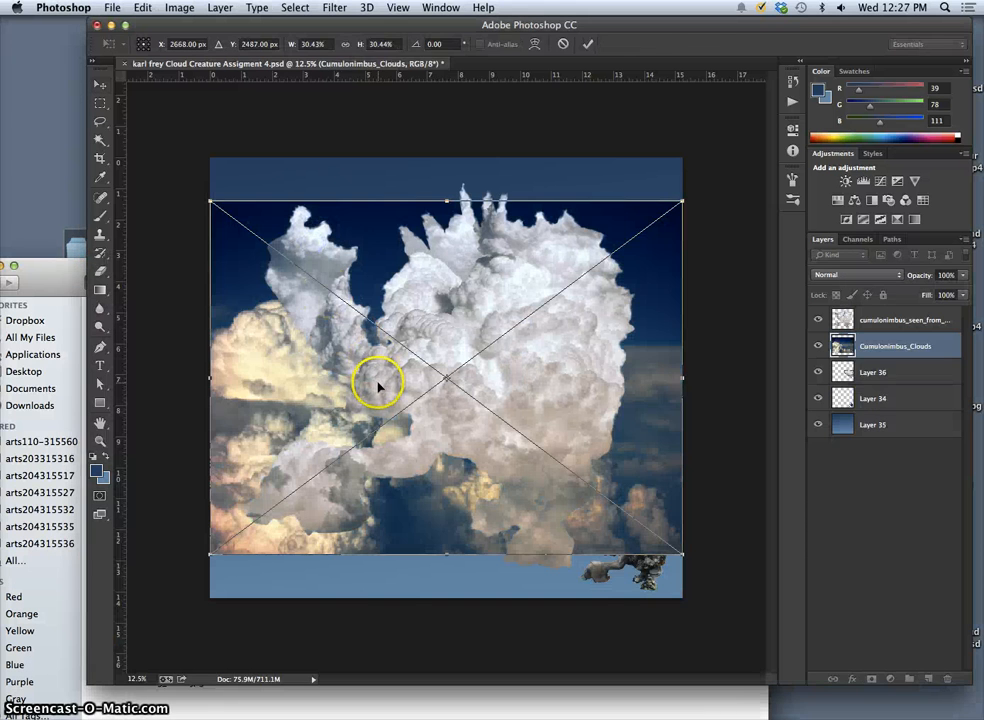
key("Return")
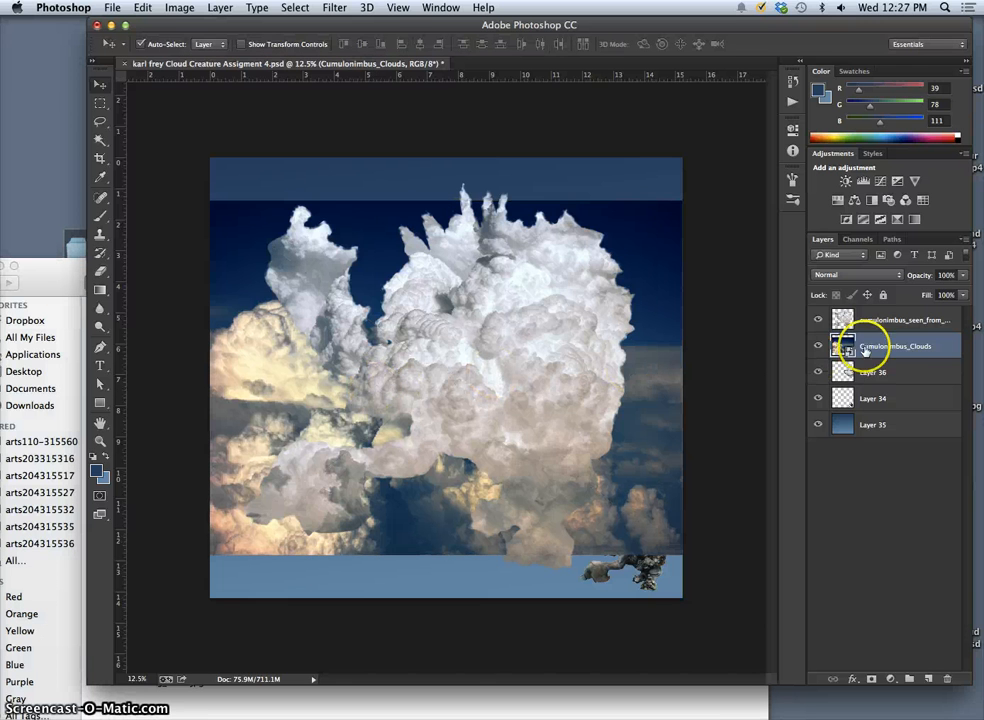
Hide the cloud creature, lasso loosely around the clouds in the Cumulonimbus_Clouds photo, copy them to a new layer, and delete the photo layer.
left_click_drag(874, 348, 876, 345)
left_click(818, 320)
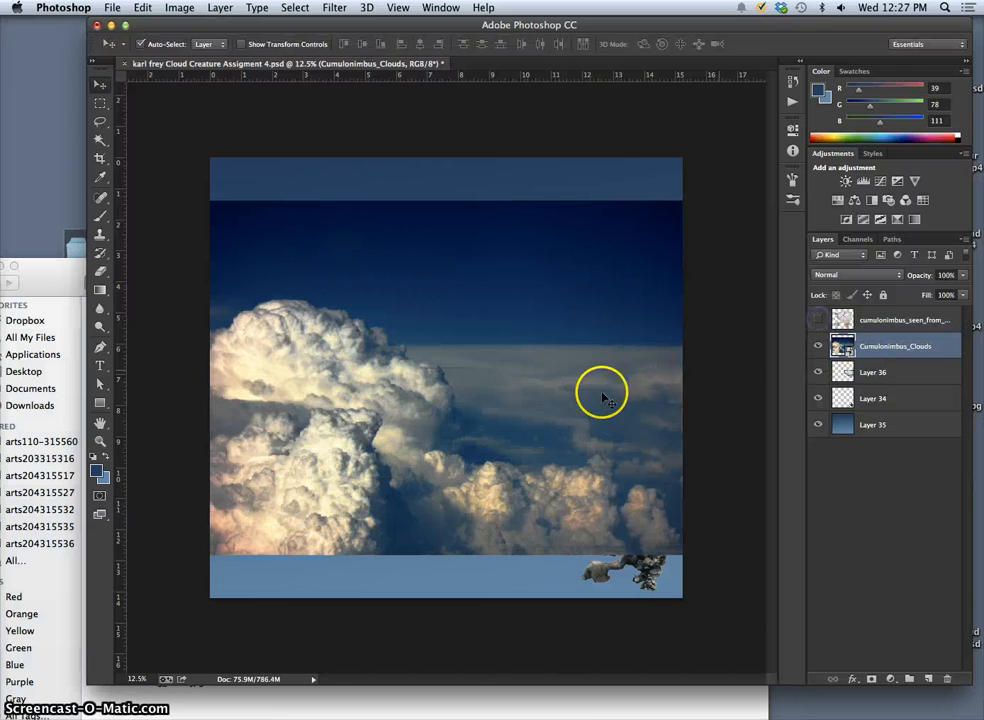
left_click(100, 121)
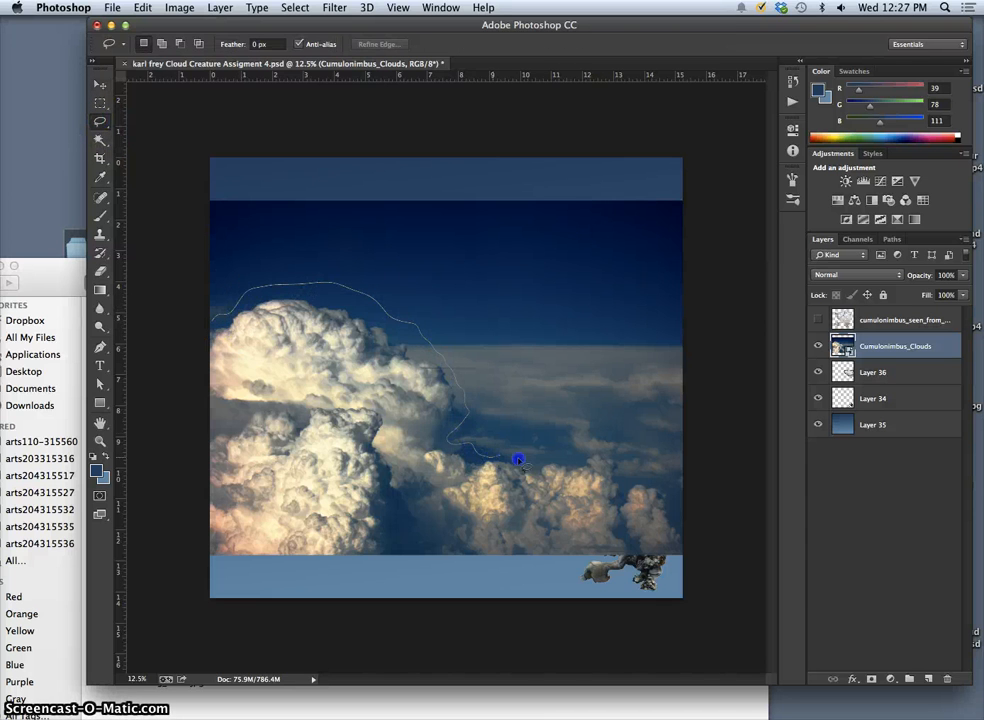
left_click_drag(573, 460, 621, 457)
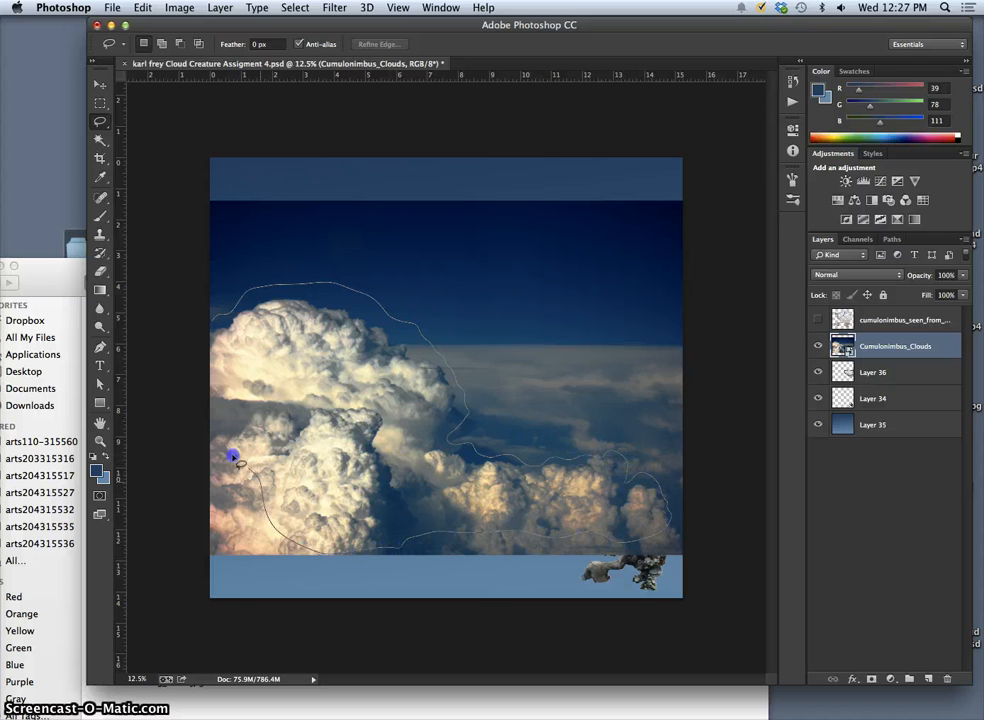
left_click_drag(200, 353, 213, 310)
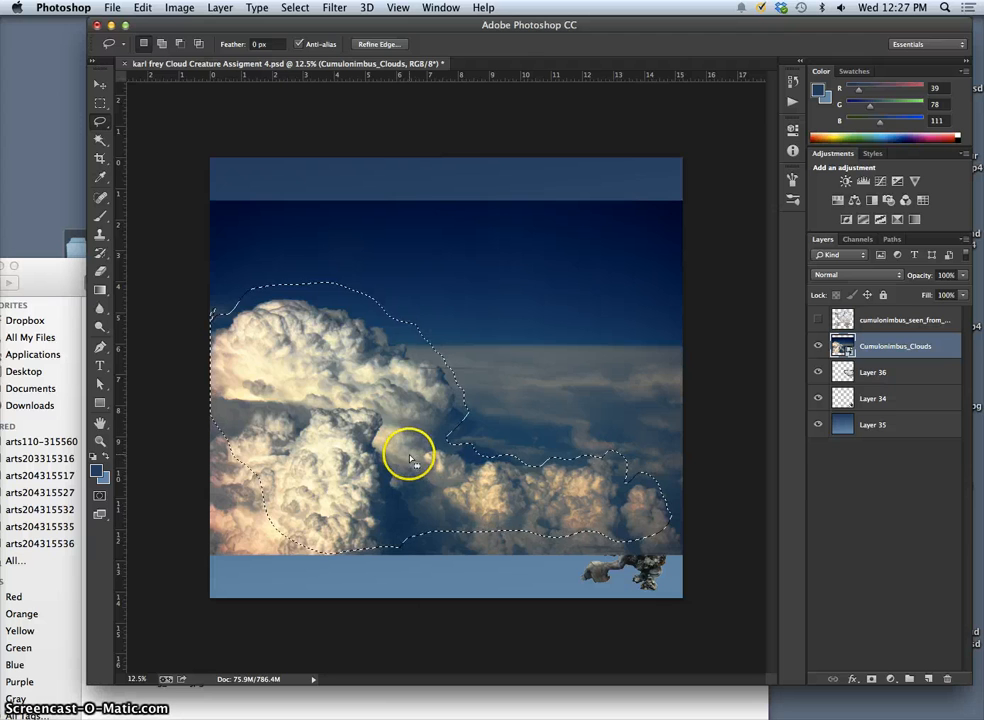
key("super+j")
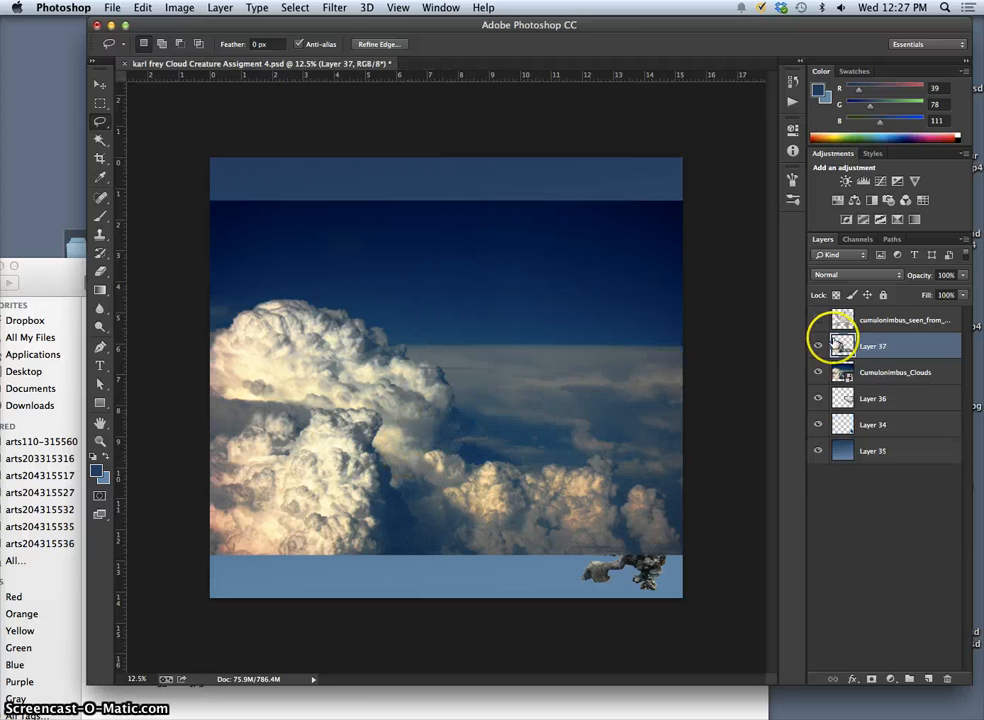
left_click_drag(853, 376, 944, 679)
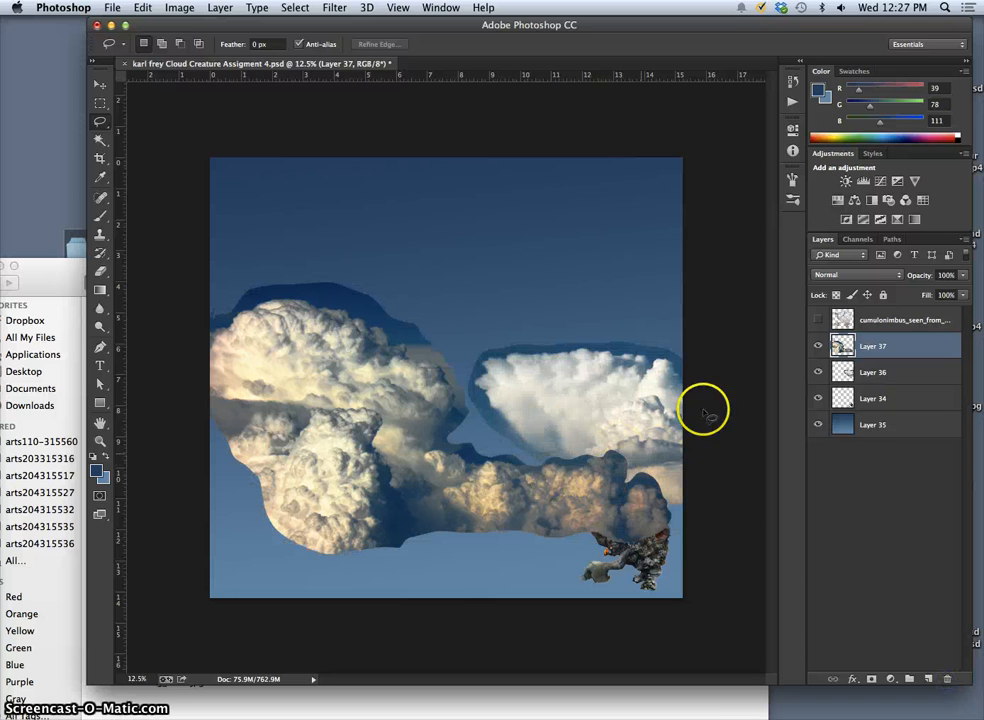
With the cloud creature hidden, shift the copied clouds' color away from yellow using Color Balance, setting the highlights to -4, -2, +7.
left_click(818, 320)
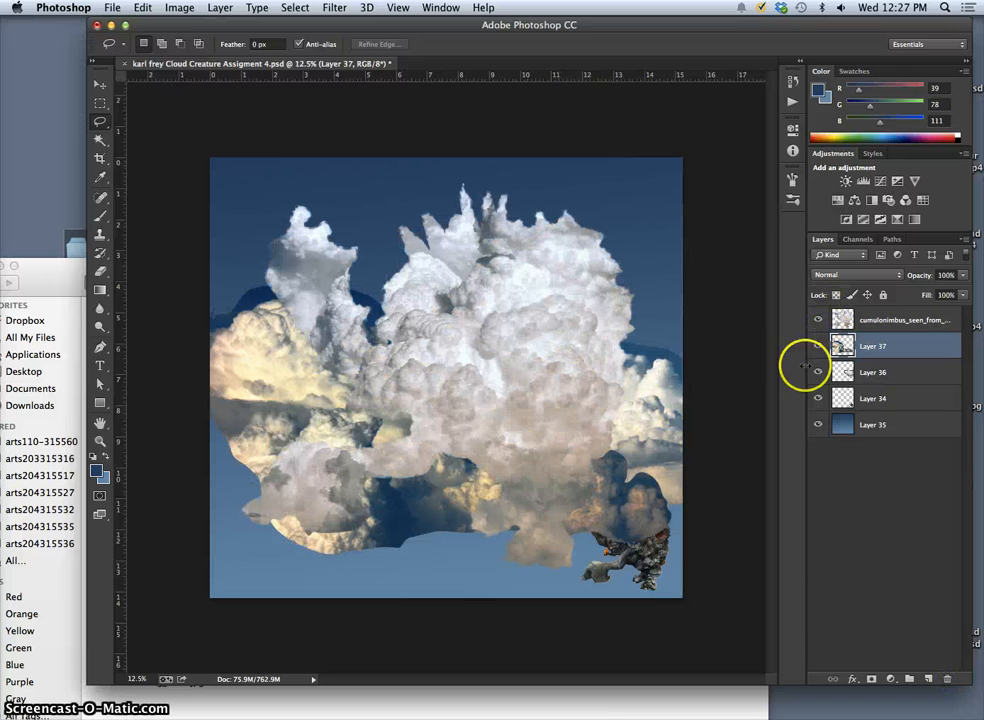
left_click(818, 320)
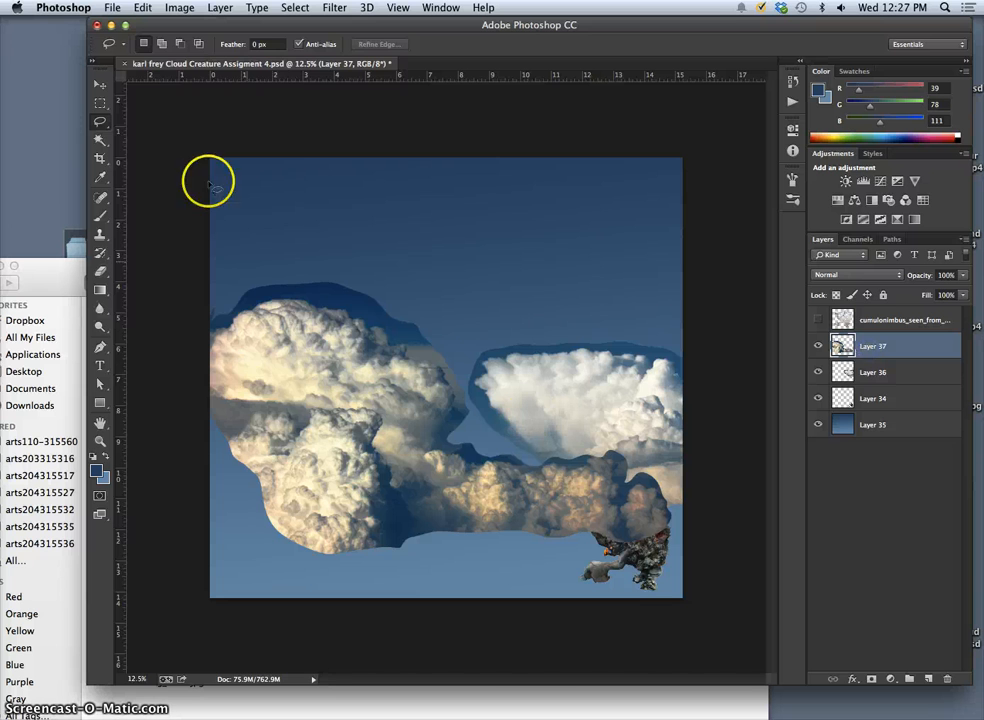
left_click(180, 8)
mouse_move(204, 44)
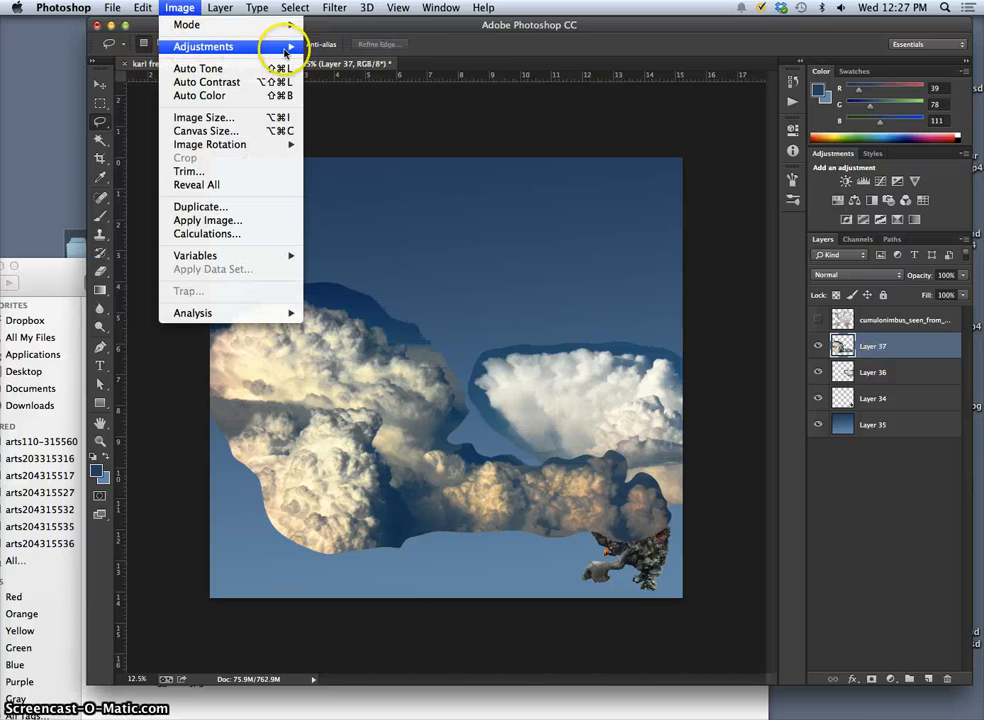
left_click(348, 136)
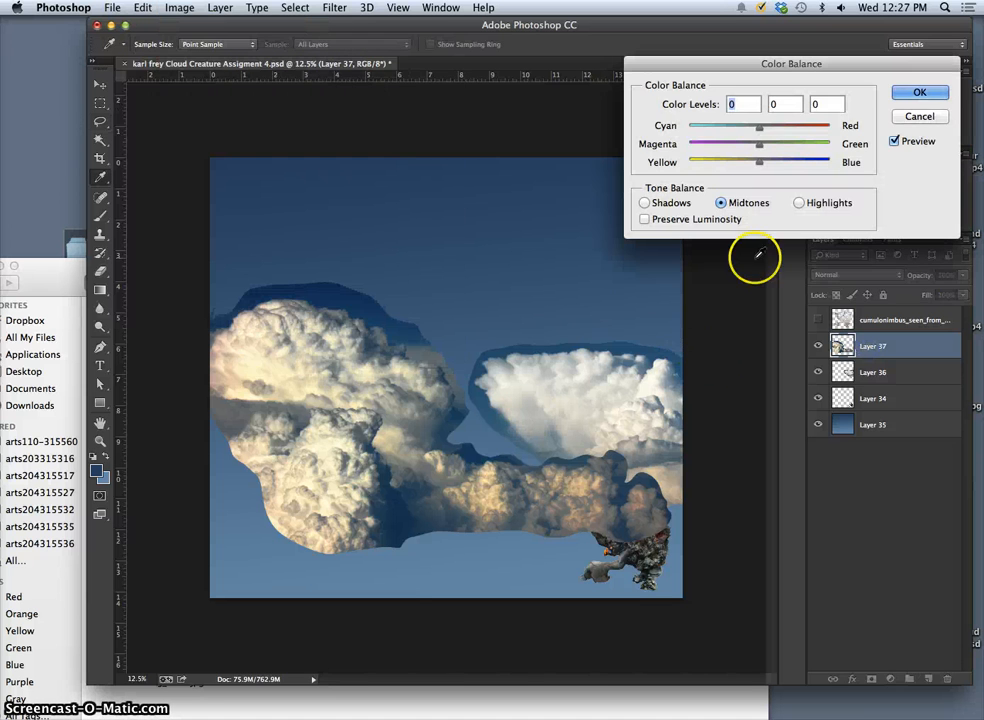
mouse_move(760, 163)
left_mouse_down()
mouse_move(780, 166)
mouse_move(745, 131)
mouse_move(764, 165)
mouse_move(757, 130)
mouse_move(757, 148)
left_mouse_up()
left_click(799, 203)
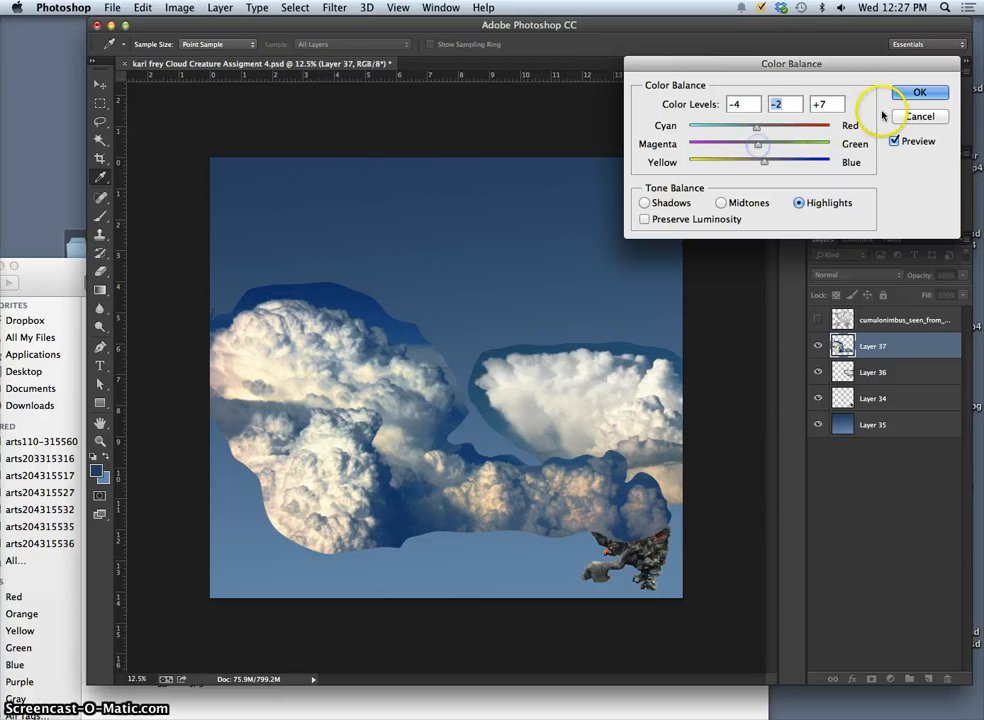
left_click(919, 92)
Reduce the copied clouds' saturation to about -19 with Hue/Saturation.
left_click(180, 8)
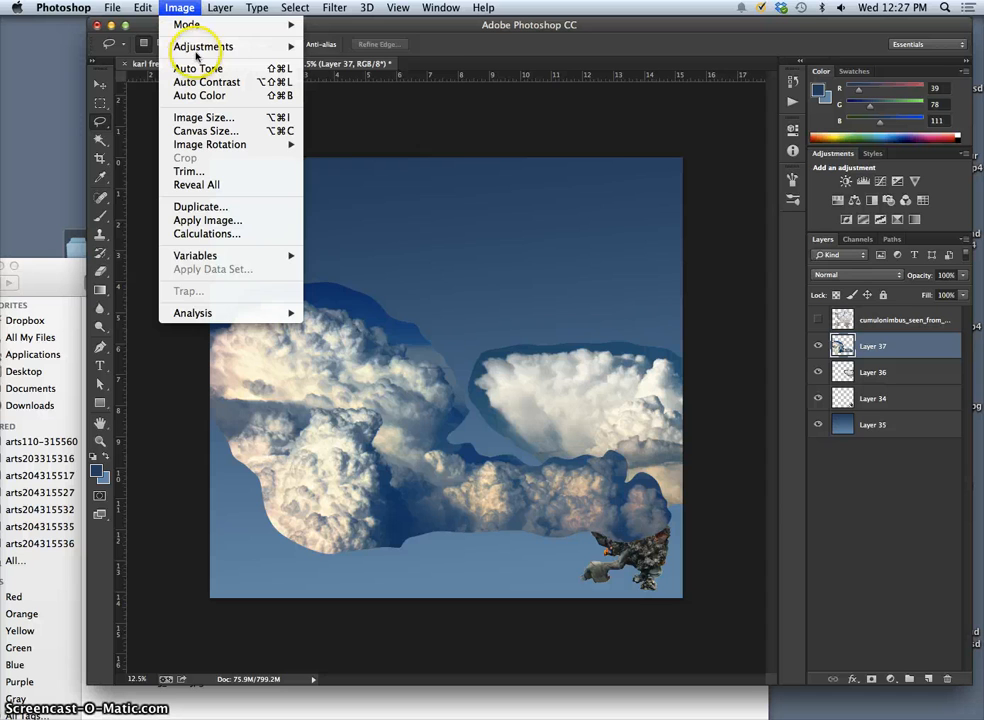
mouse_move(225, 46)
left_click(340, 119)
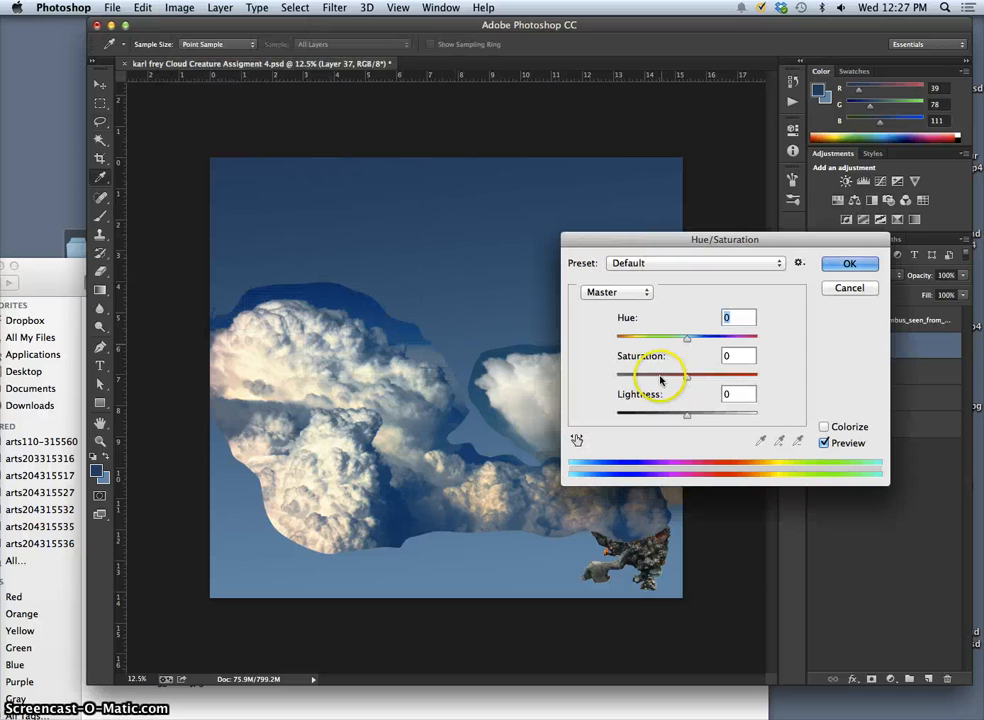
left_click_drag(686, 377, 677, 380)
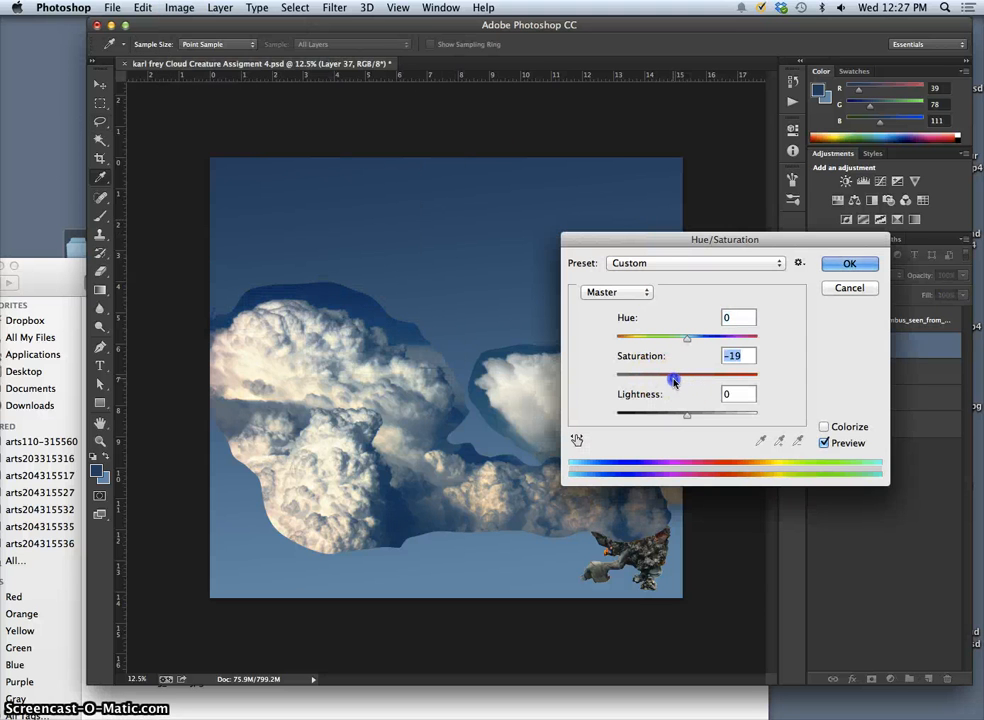
left_click(849, 263)
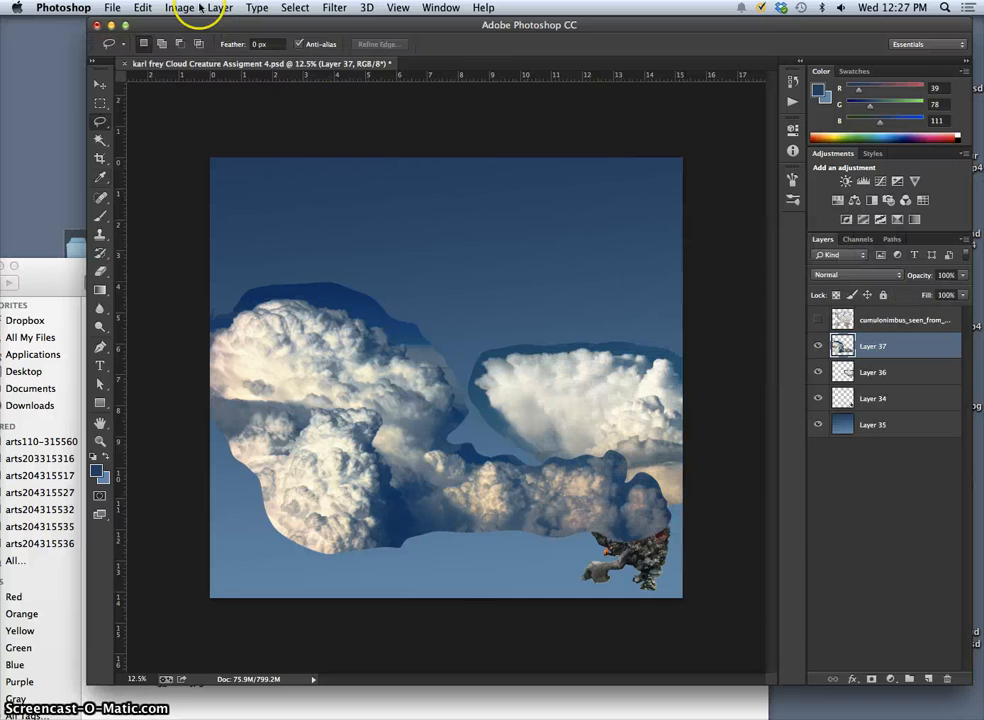
Apply Levels to the copied clouds with midtones at 1.21 and the white output level at 241, and show the cloud creature again.
left_click(190, 8)
left_click(252, 59)
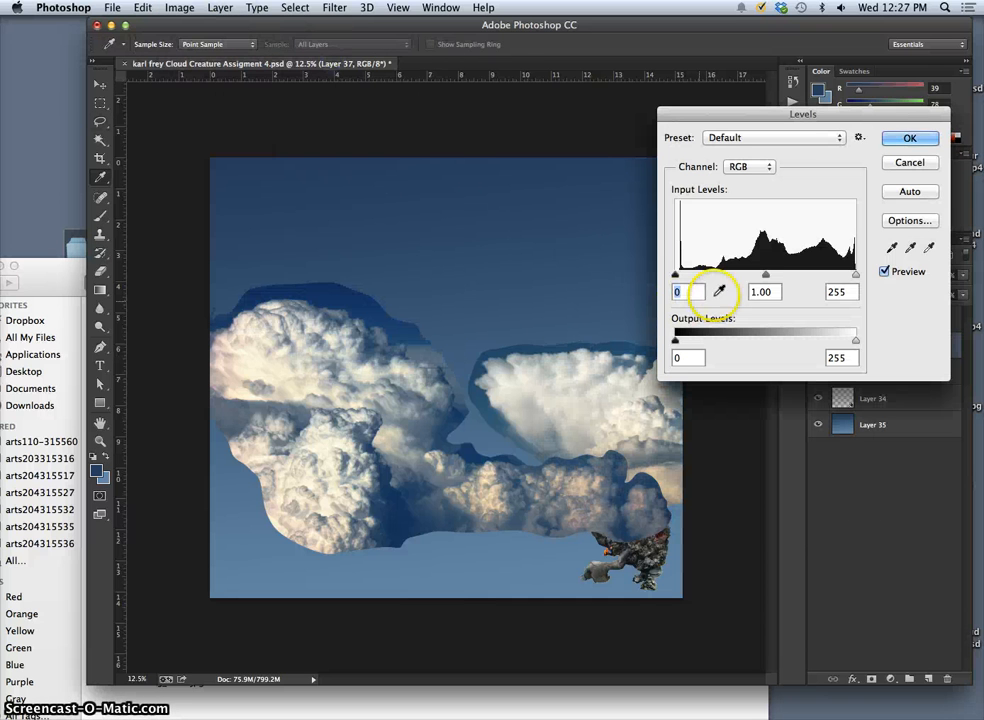
mouse_move(853, 273)
left_mouse_down()
mouse_move(838, 273)
mouse_move(859, 277)
left_mouse_up()
left_click_drag(855, 341, 846, 342)
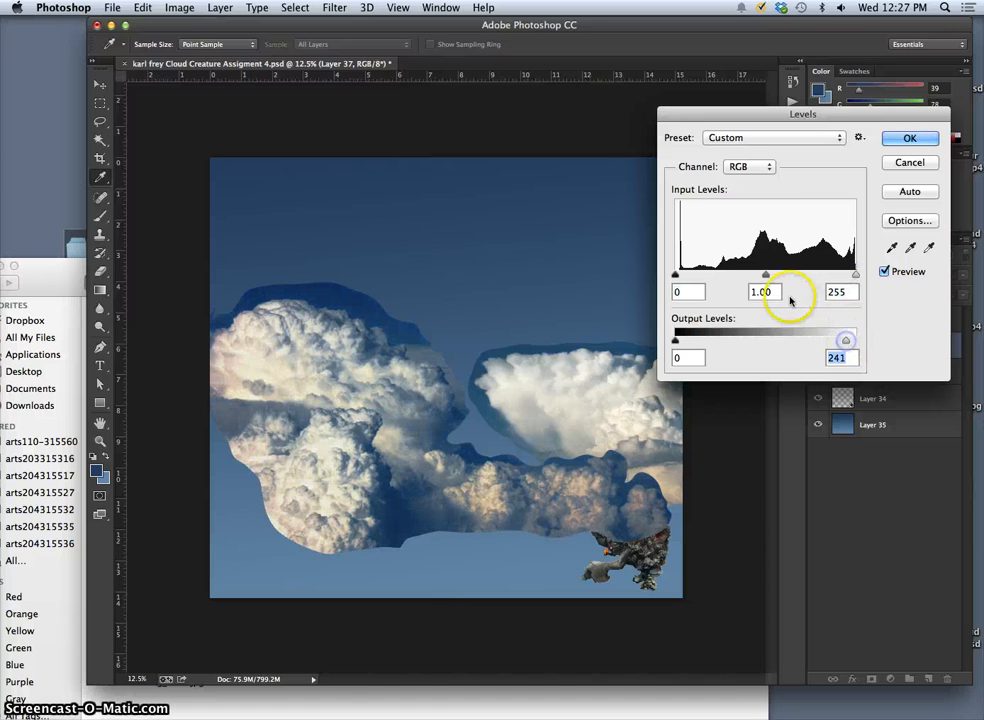
left_click_drag(766, 273, 745, 273)
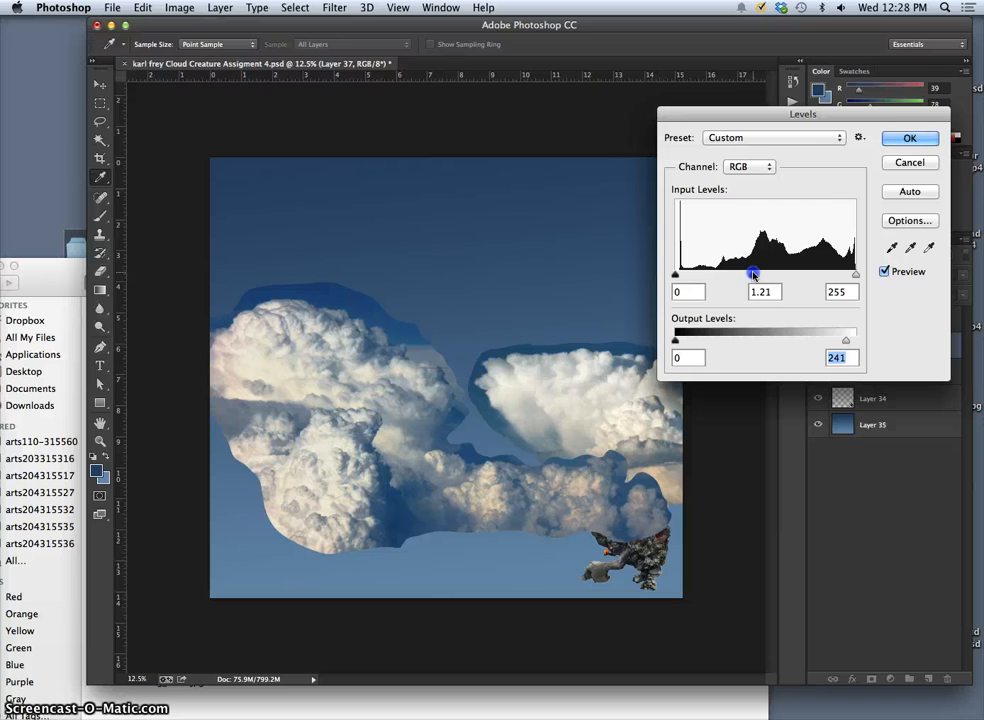
left_click(909, 138)
left_click(818, 320)
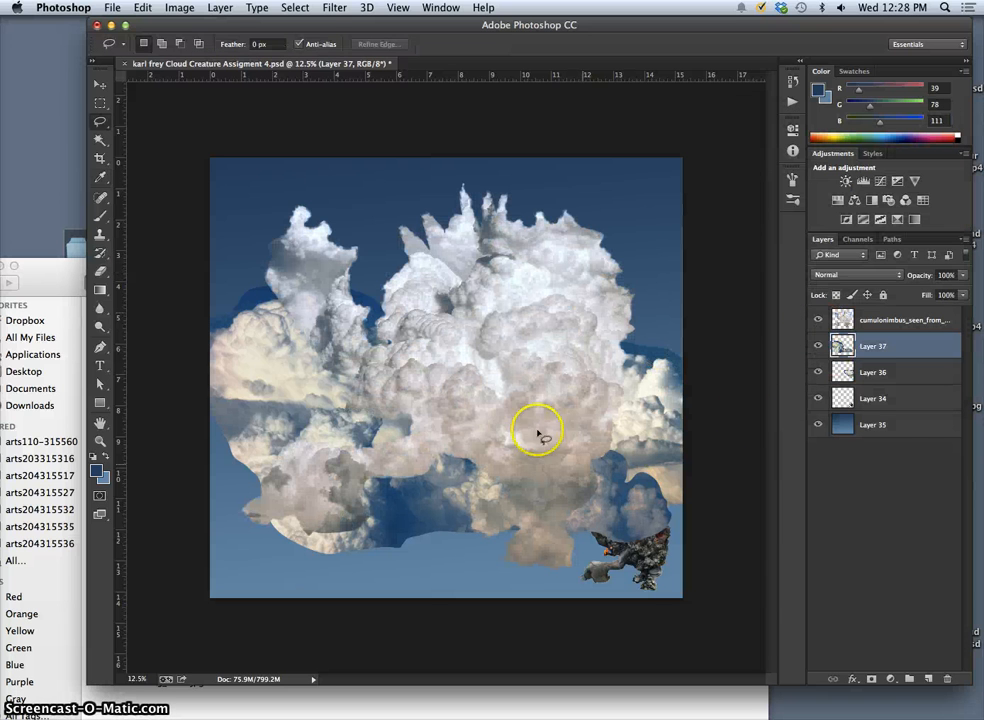
Switch to Finder and place DSC06916.jpg from the cloud reference folder into the Photoshop composite, shifted slightly up and left of the canvas center.
left_click(57, 279)
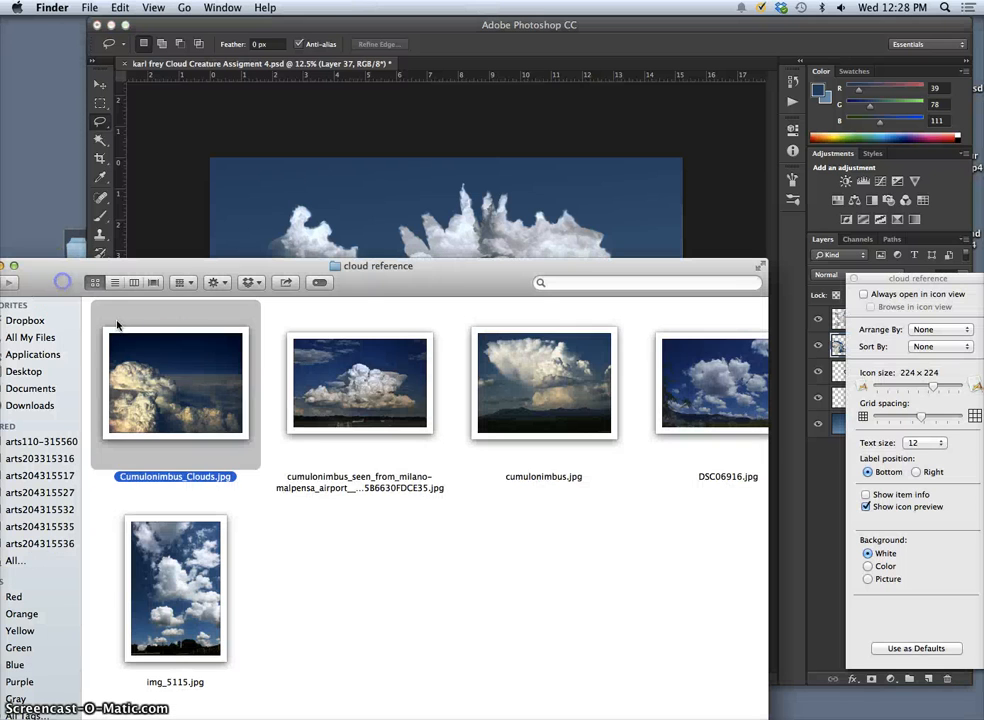
left_click(352, 400)
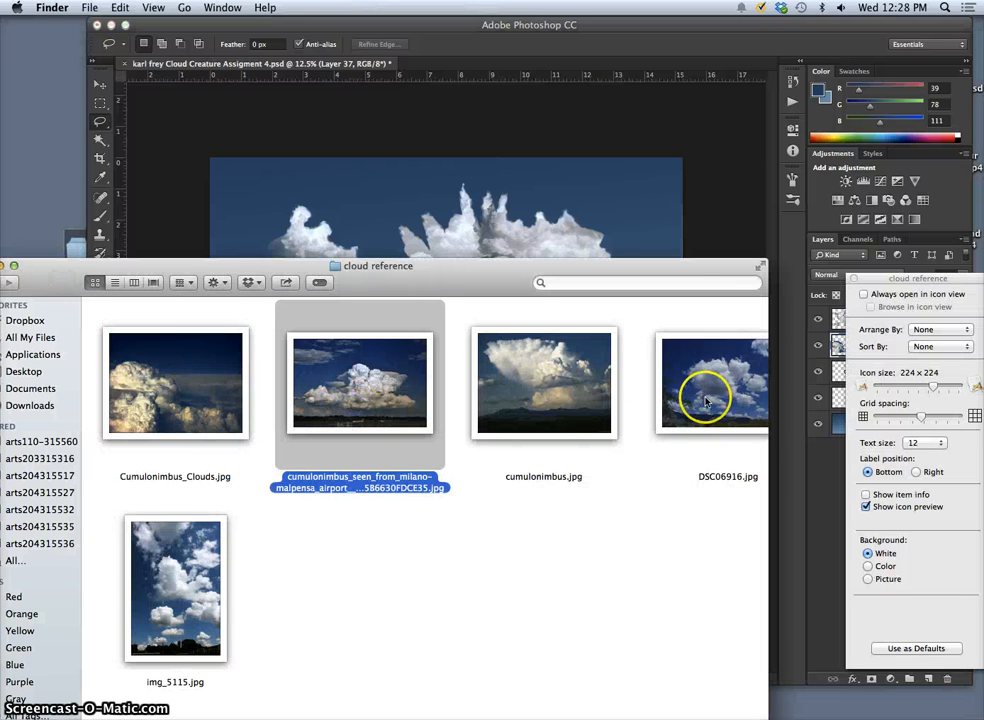
left_click_drag(712, 395, 588, 258)
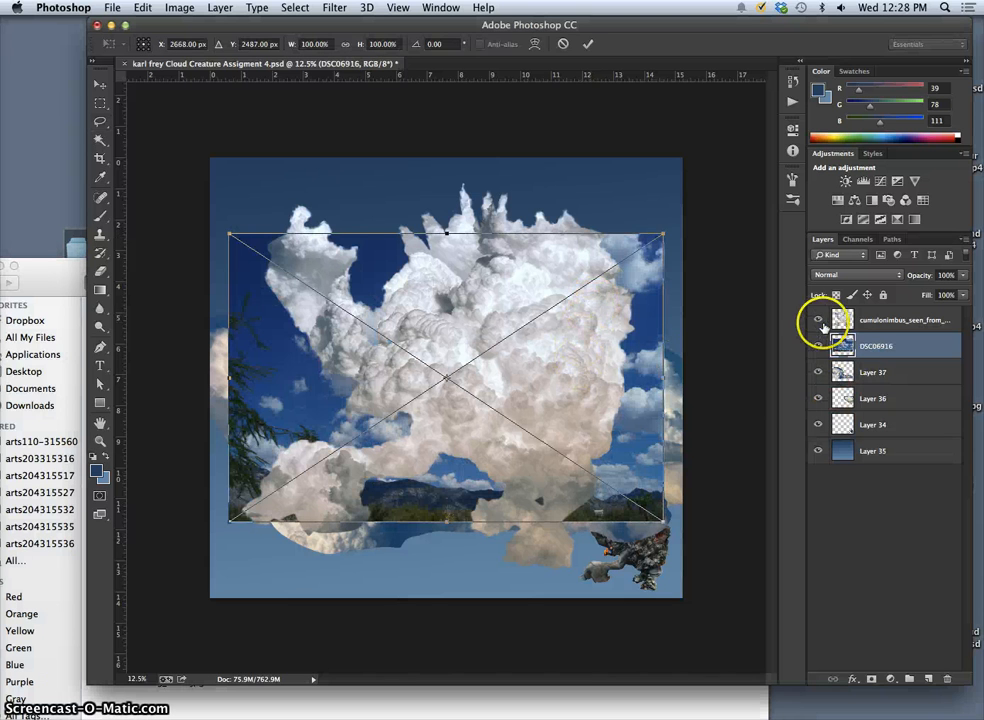
left_click_drag(626, 391, 604, 419)
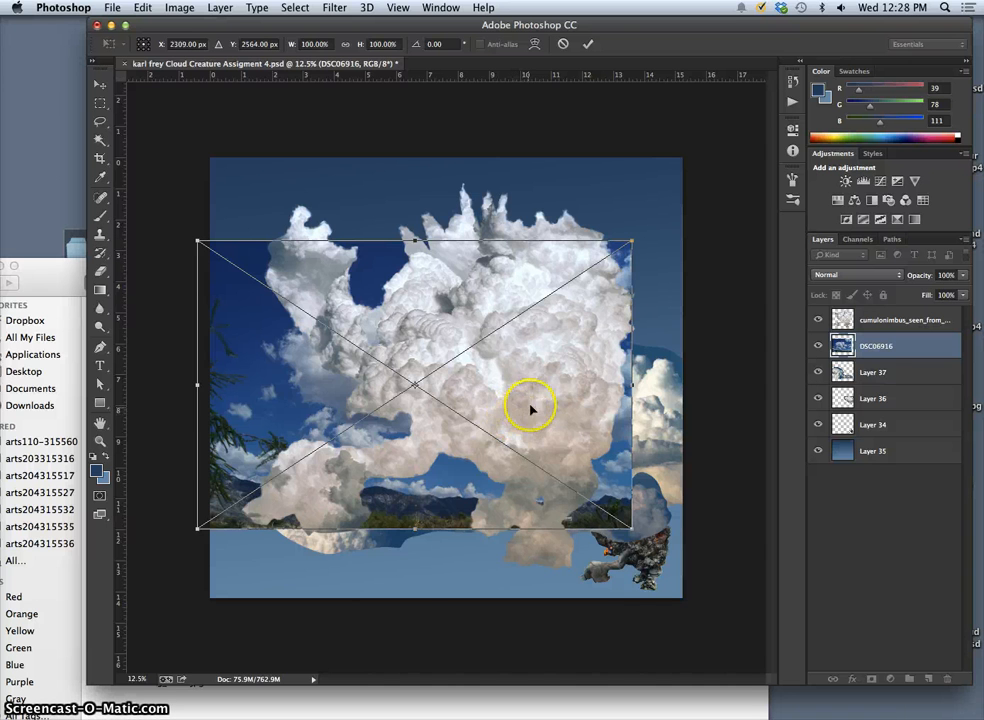
left_click_drag(531, 408, 542, 381)
key("Return")
Hide the cloud creature and Layer 37, lasso the central cloud group in the DSC06916 photo, copy it to a new layer, and delete the photo layer.
key("l")
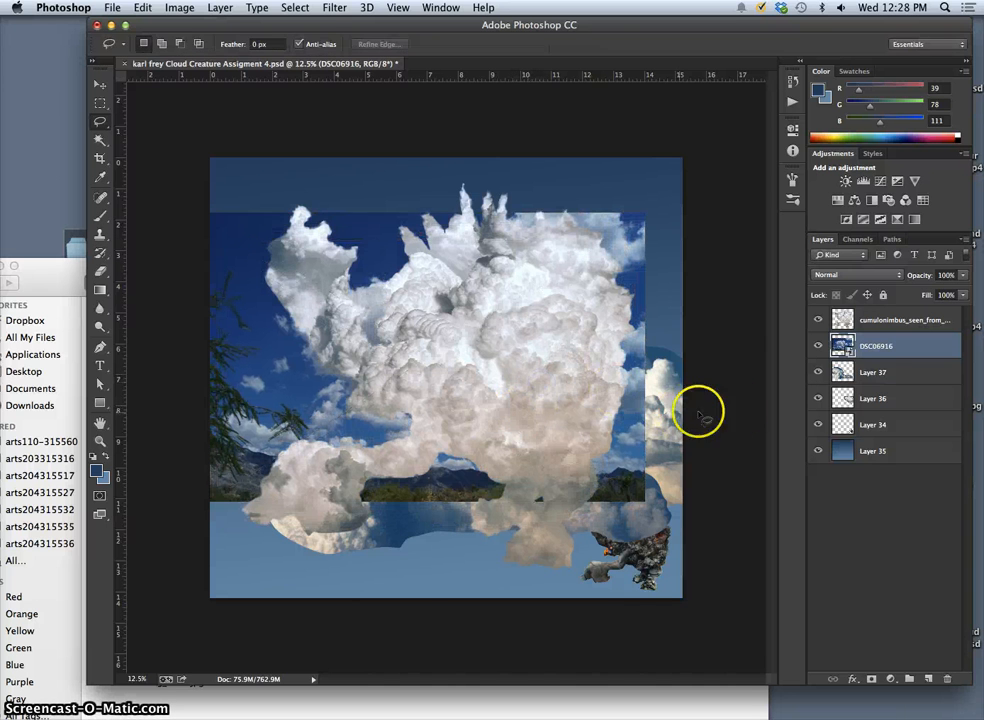
left_click(818, 319)
left_click(818, 372)
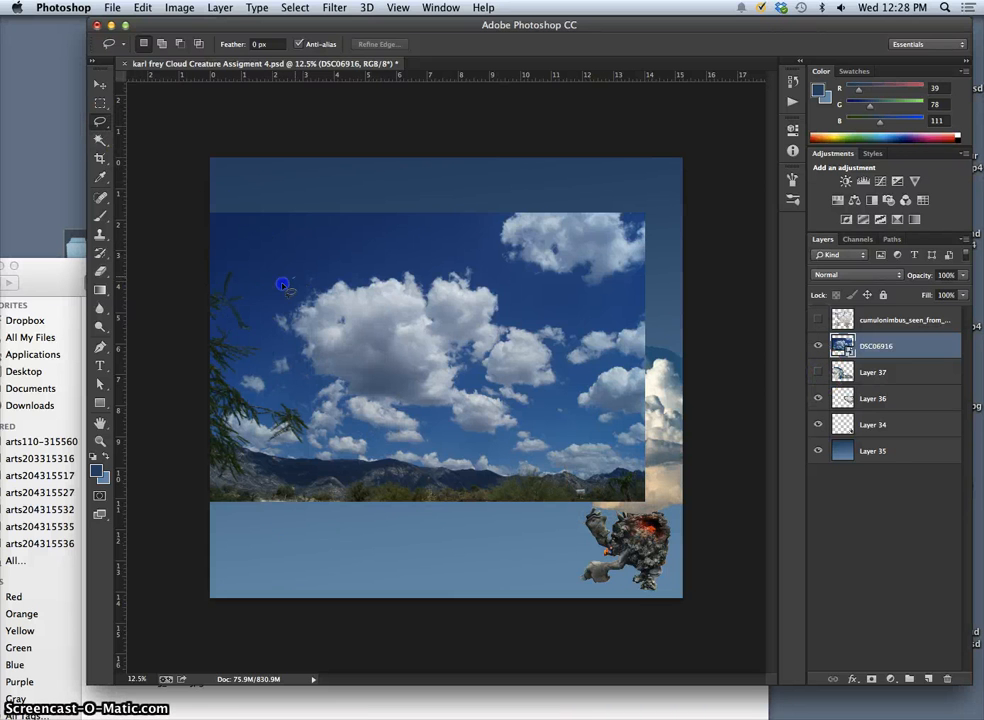
left_click_drag(262, 318, 275, 343)
left_click_drag(499, 449, 526, 458)
left_click_drag(301, 262, 304, 265)
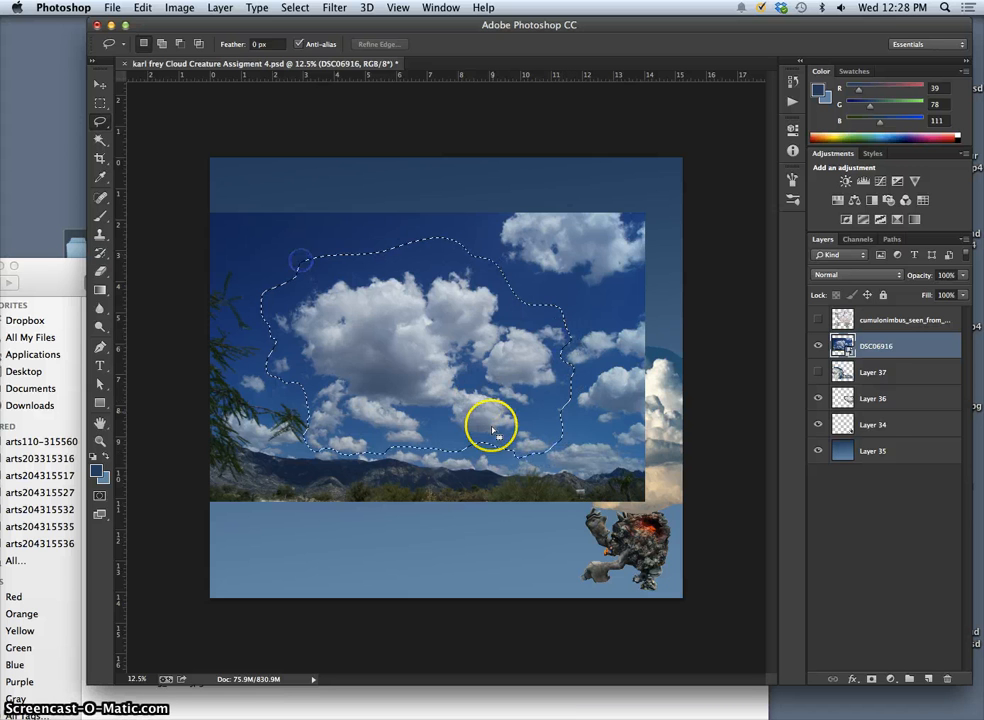
key("ctrl+j")
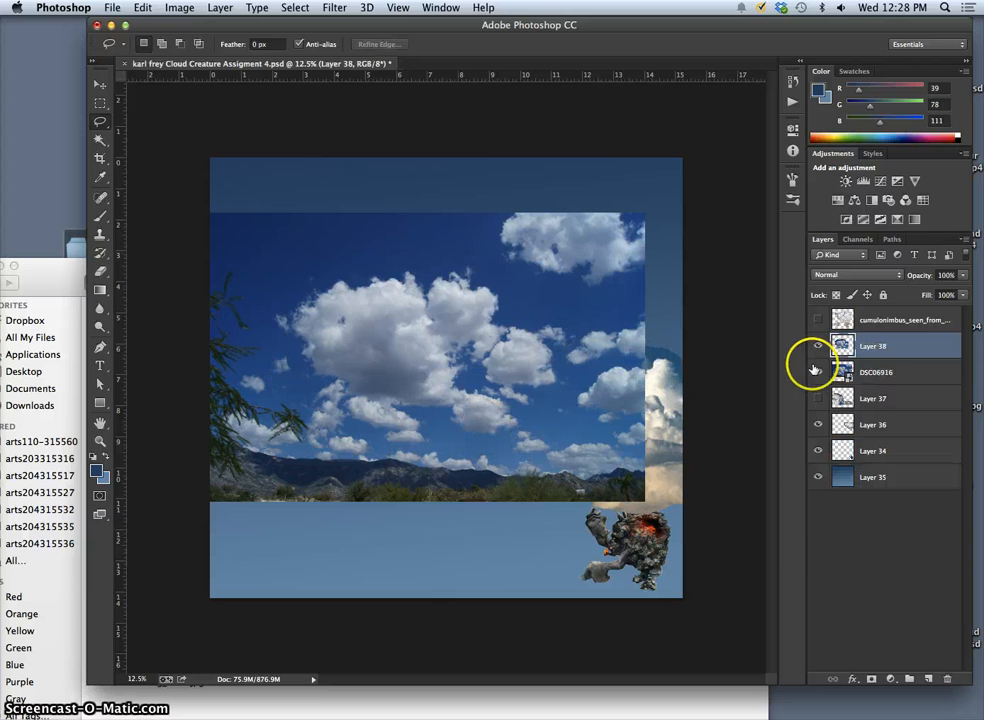
left_click(876, 373)
key("Delete")
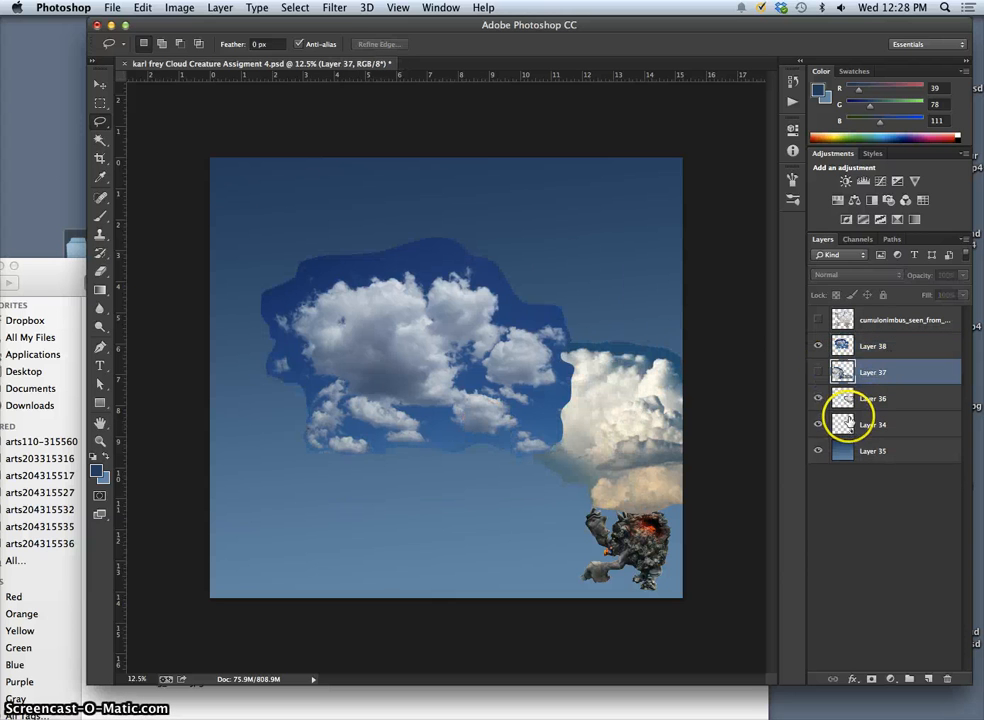
Show the cloud creature and hide the background cloud layers, leaving the small original creature and the gradient sky visible.
left_click(818, 320)
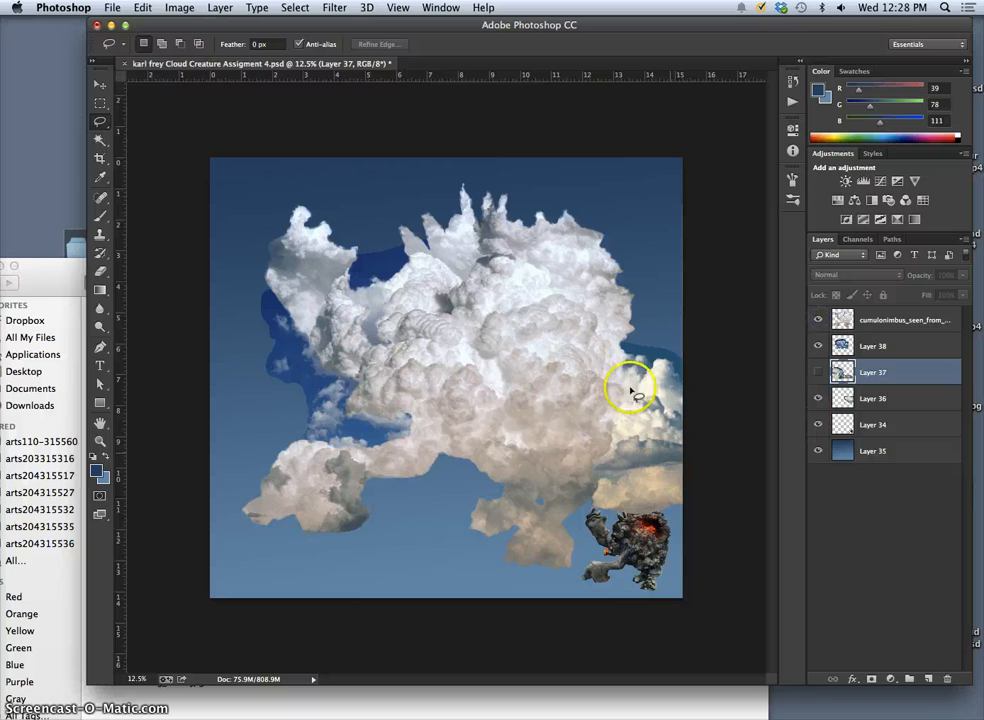
left_click(818, 346)
left_click(818, 398)
left_click(818, 425)
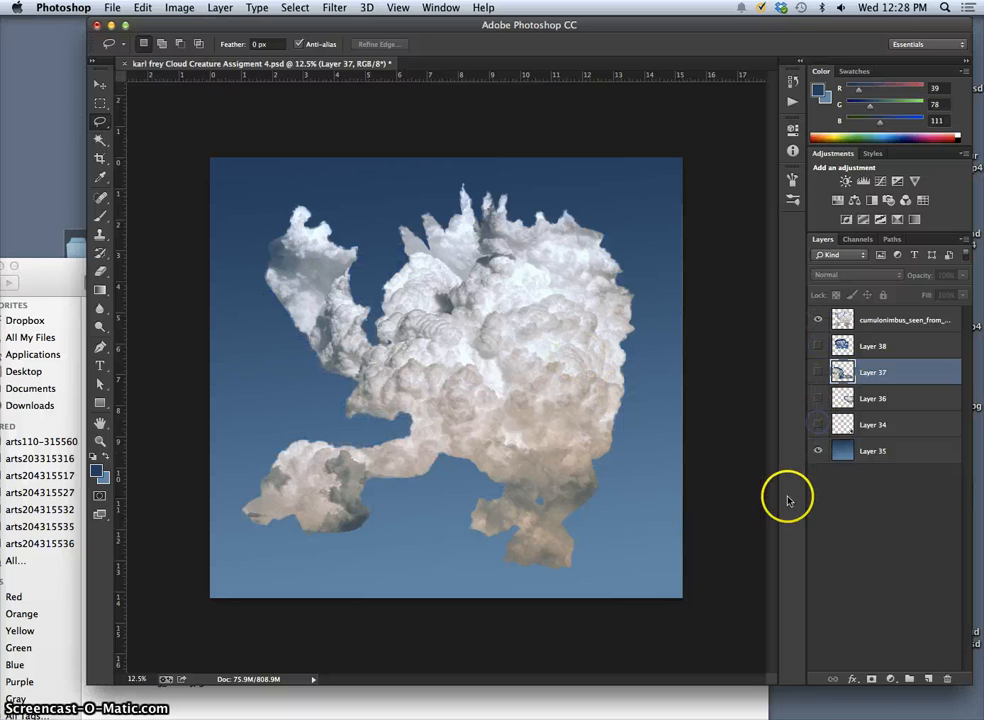
left_click(818, 425)
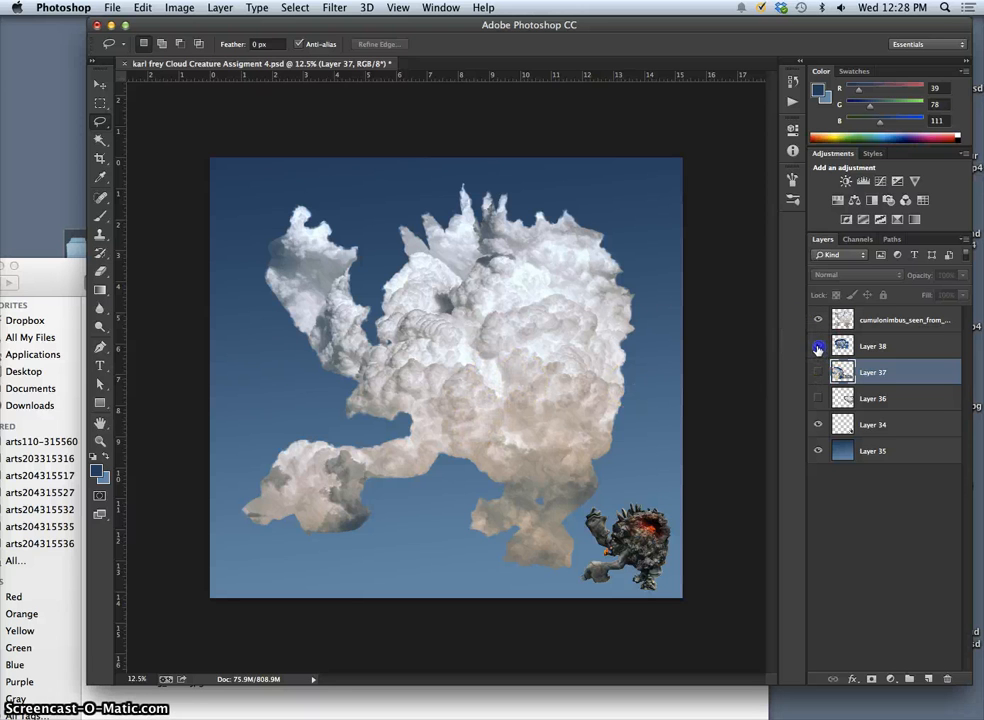
Show the cloud group copied from DSC06916 and place its layer above the cloud creature's layer.
left_click(818, 347)
left_click(818, 347)
left_click(818, 347)
left_click(868, 344)
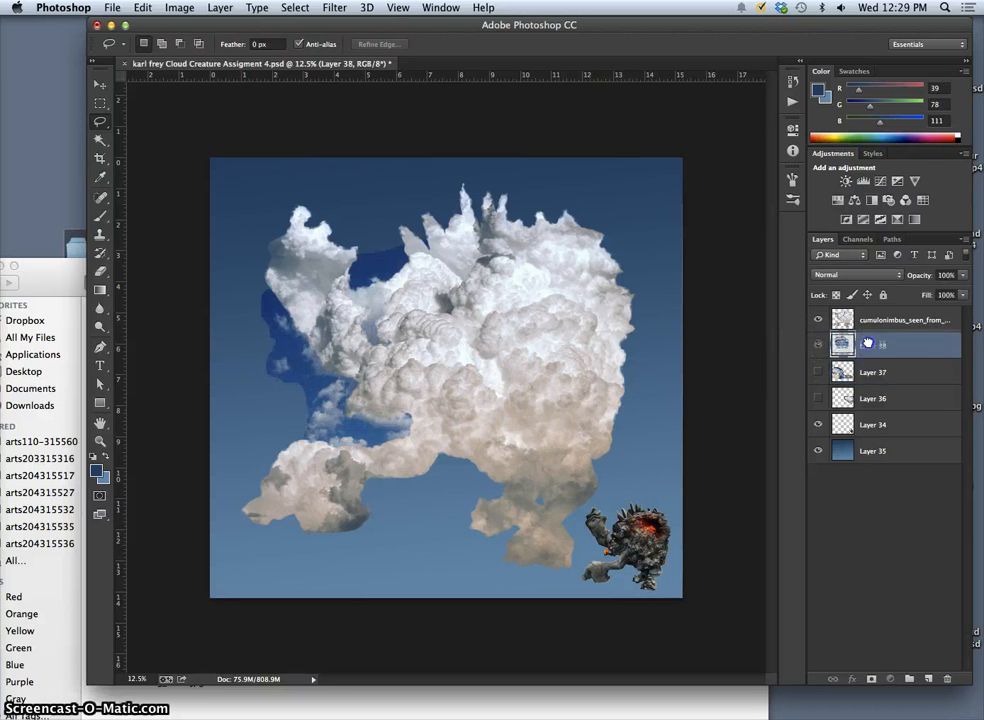
left_click_drag(868, 344, 864, 320)
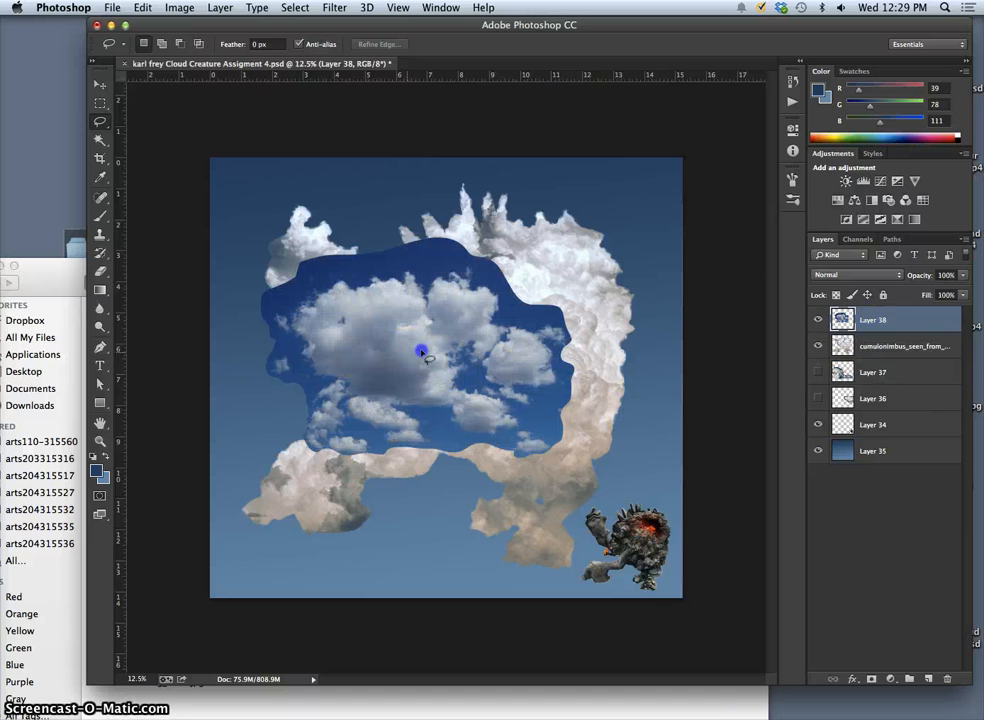
Clear any selection and move the copied cloud group toward the canvas's lower right, over the creature's lower body.
left_click_drag(480, 366, 443, 390)
key("super+d")
left_click(100, 85)
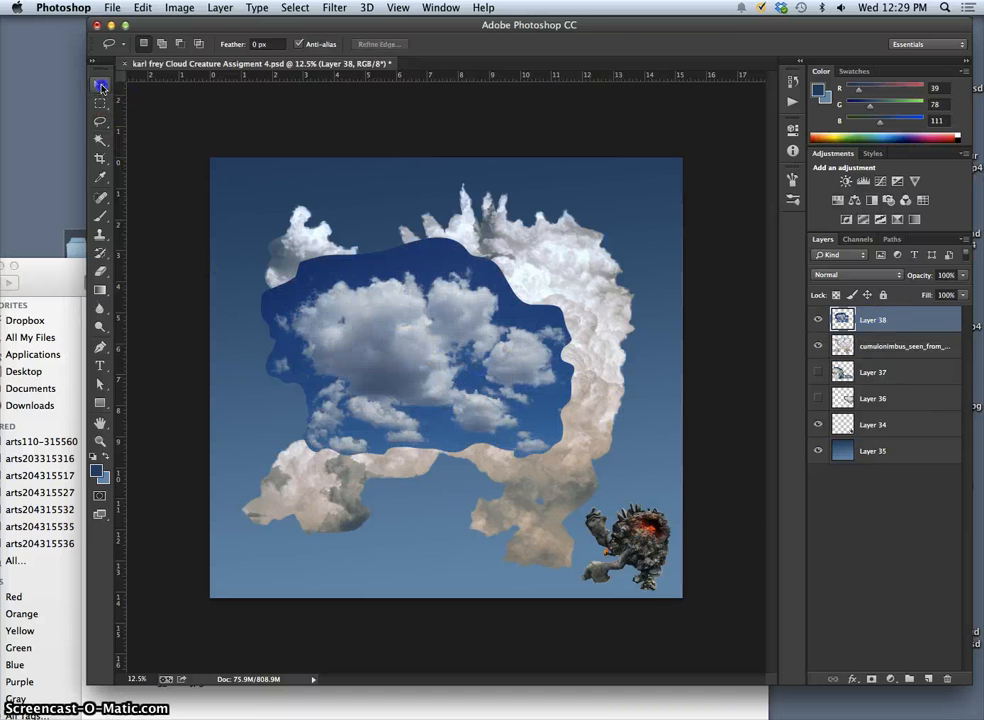
left_click_drag(412, 332, 491, 432)
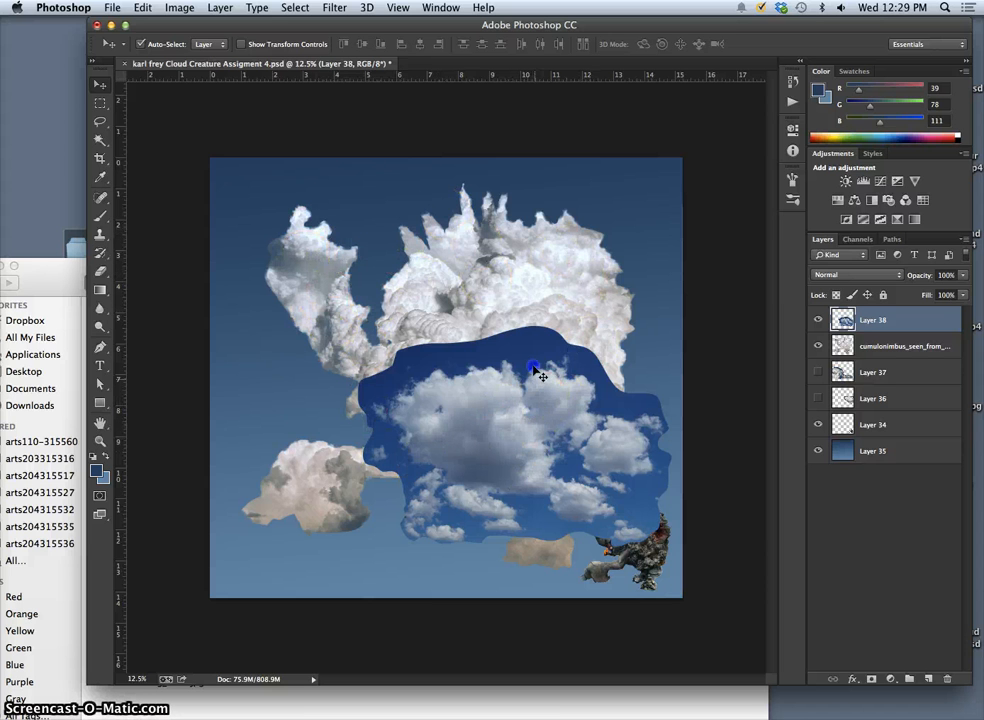
Move the copied Layer 38 cloud group slightly upward, place its layer below the cloud creature's layer, and hide it.
left_click_drag(535, 370, 527, 314)
left_click_drag(828, 320, 845, 346)
left_click(818, 346)
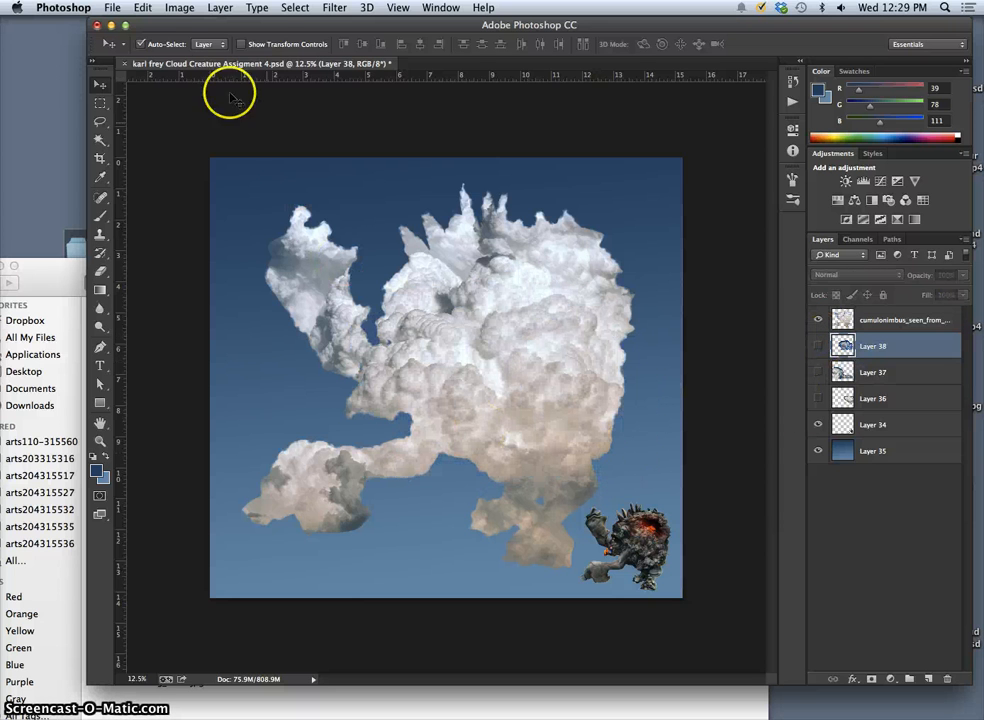
Save the cloud creature document, then clear the desktop by minimizing Photoshop and closing the Finder window and the Desktop view options.
left_click(112, 8)
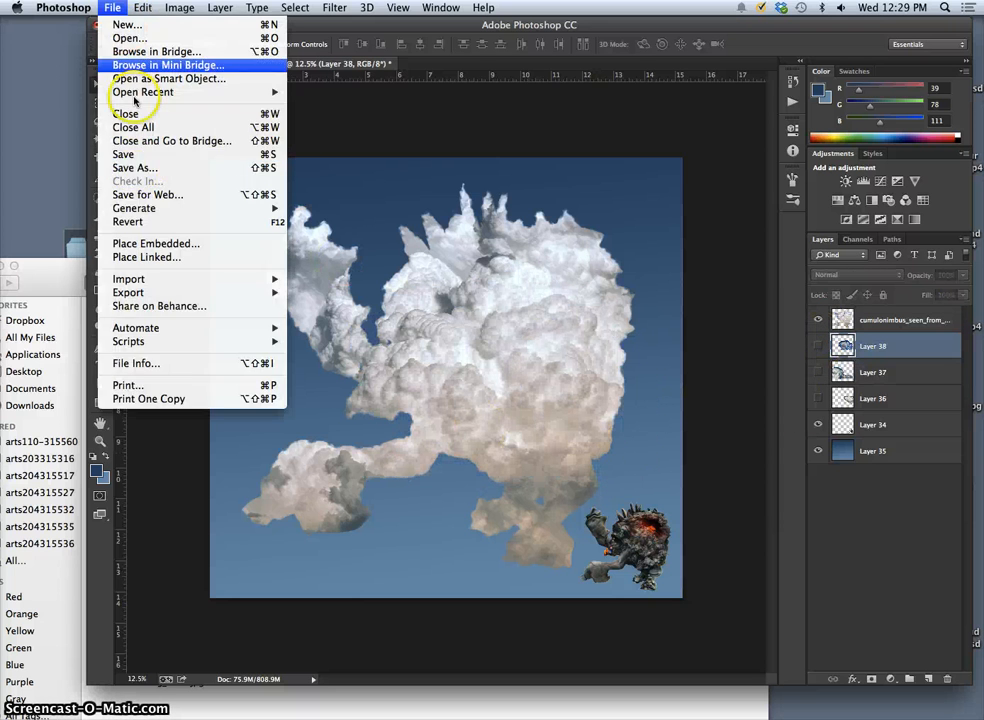
left_click(124, 155)
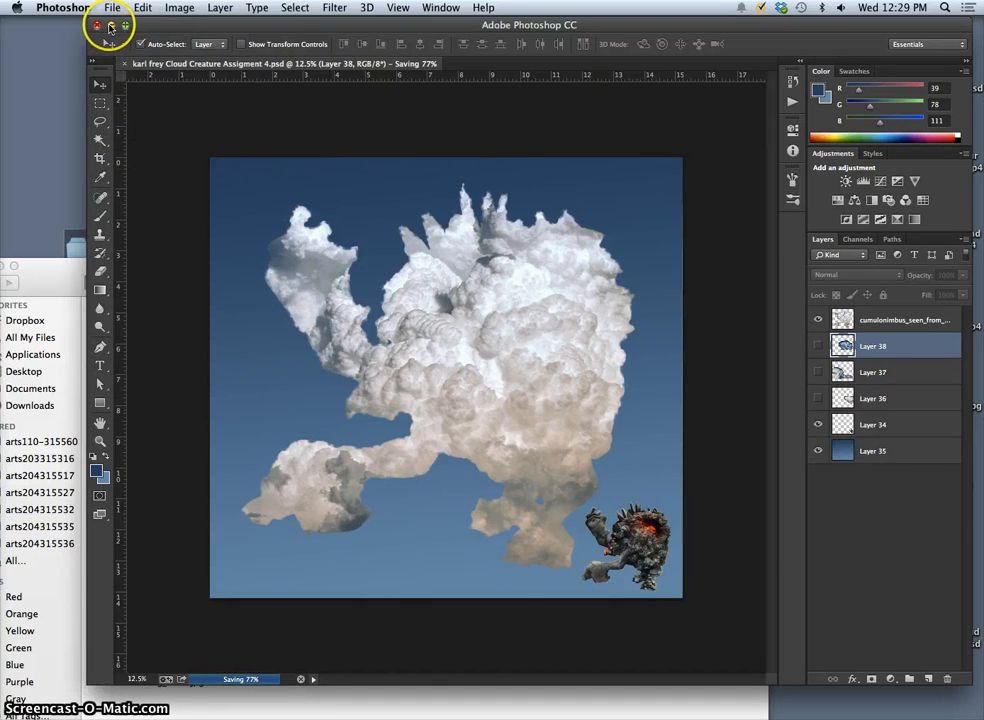
left_click(111, 26)
left_click(378, 277)
left_click_drag(378, 277, 418, 184)
left_click(20, 168)
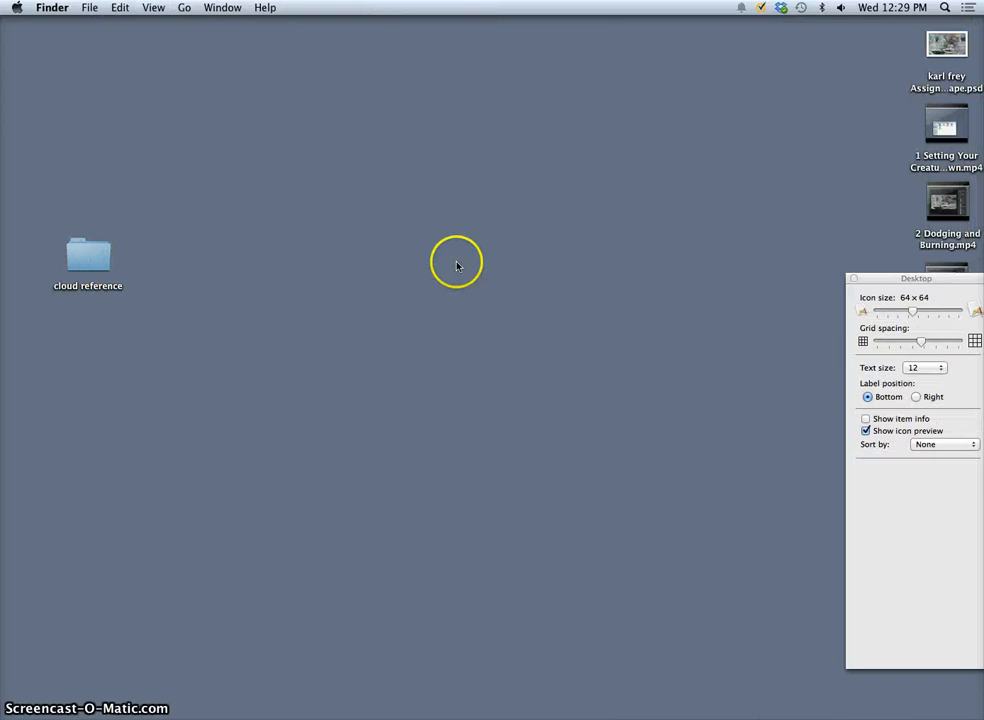
left_click(853, 278)
Create a desktop folder named "Assigment 4 Cloud Creature" and move the cloud reference folder into it.
right_click(510, 264)
left_click(535, 271)
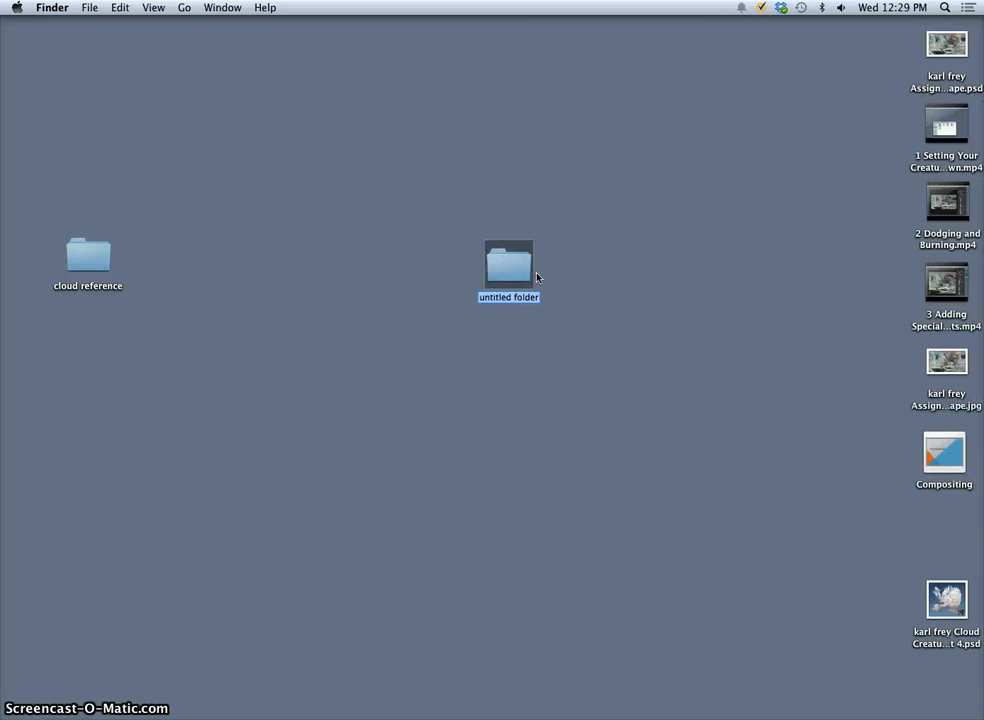
type("Assigment 4 Cloud Creature")
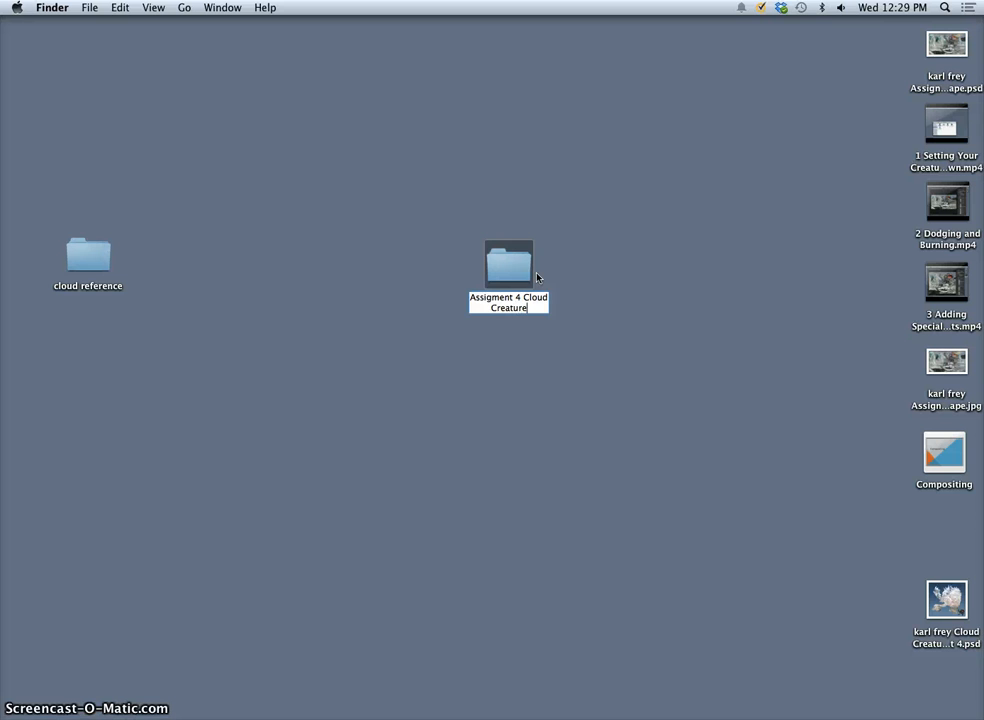
left_click(570, 307)
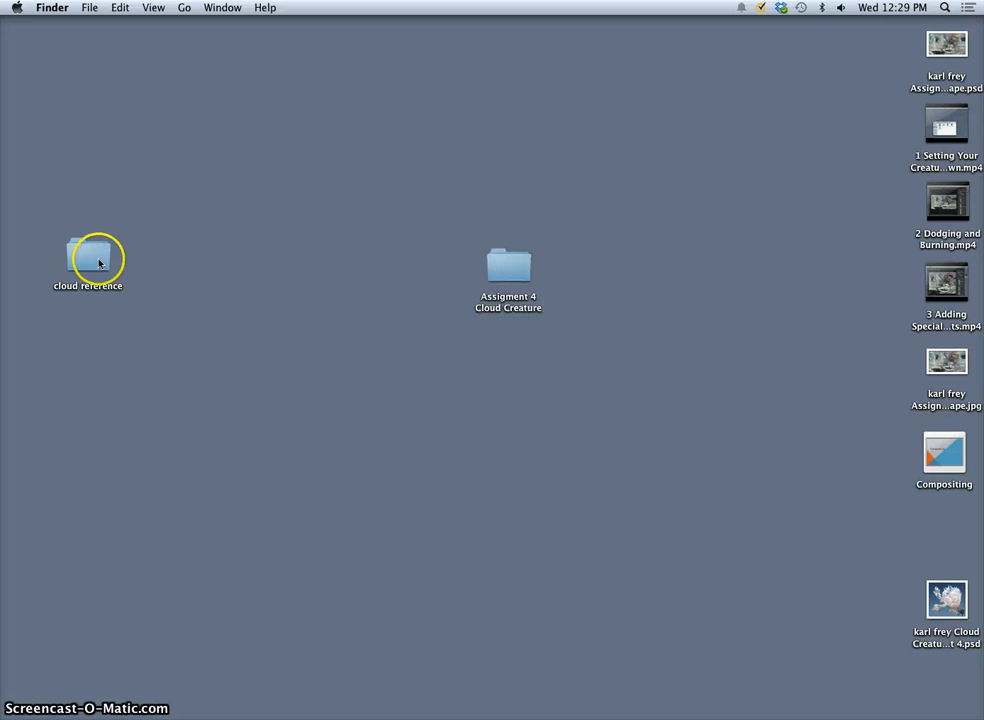
left_click_drag(97, 257, 508, 266)
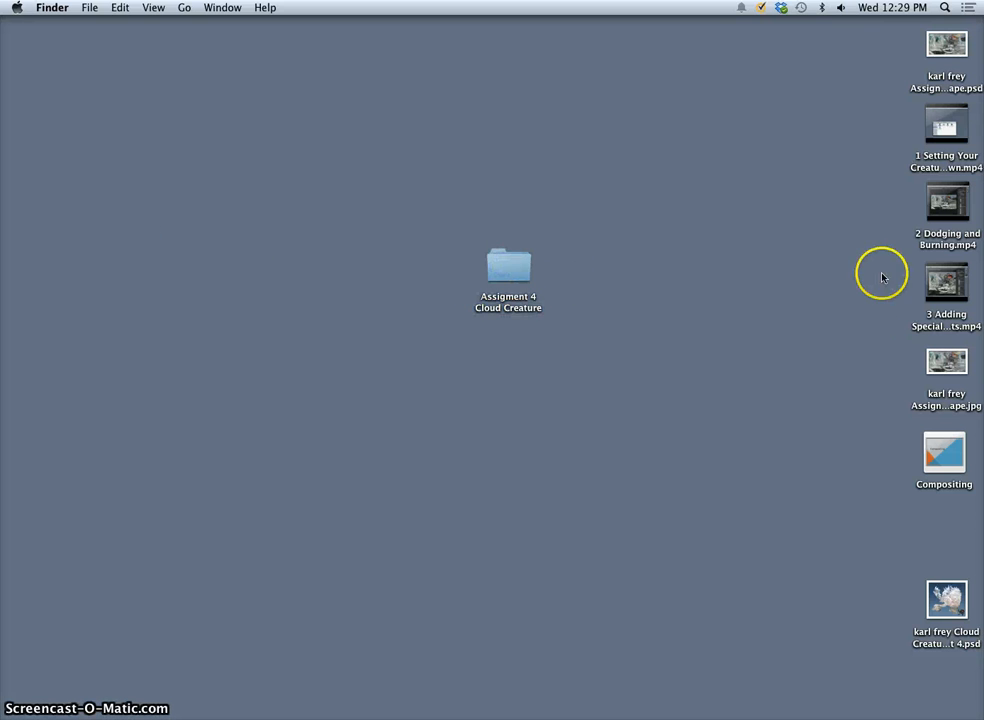